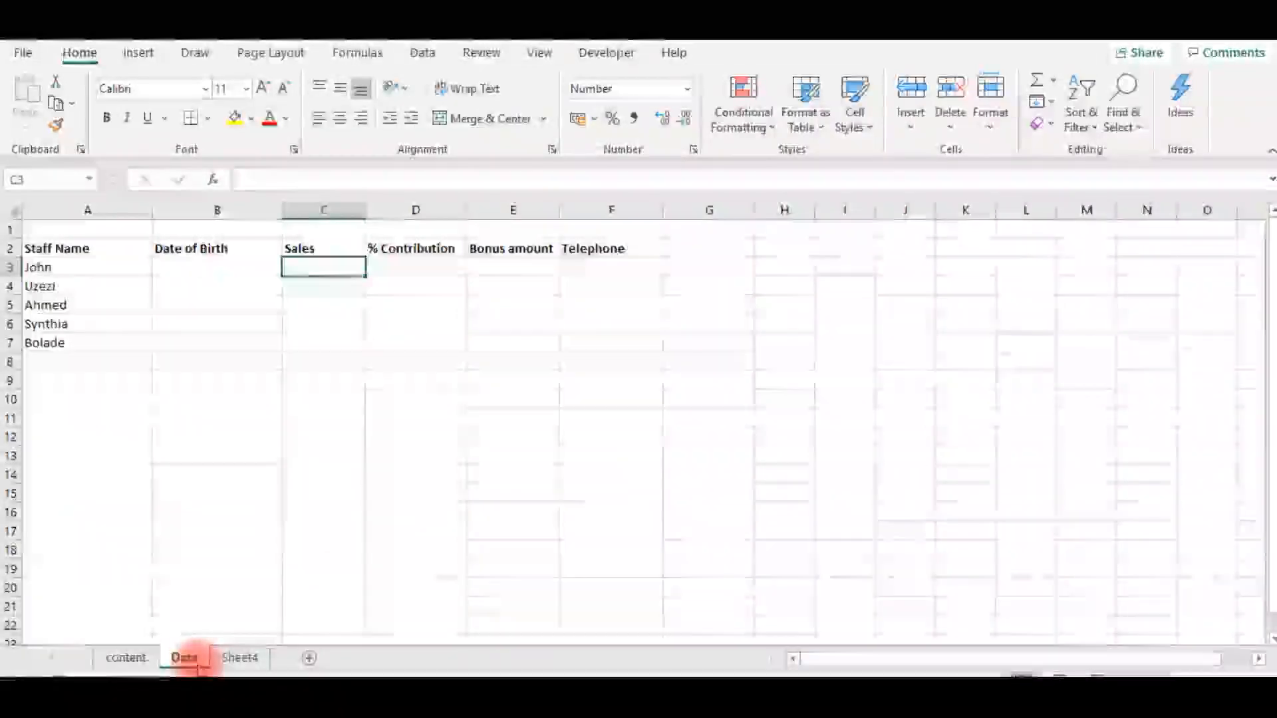
key("Right")
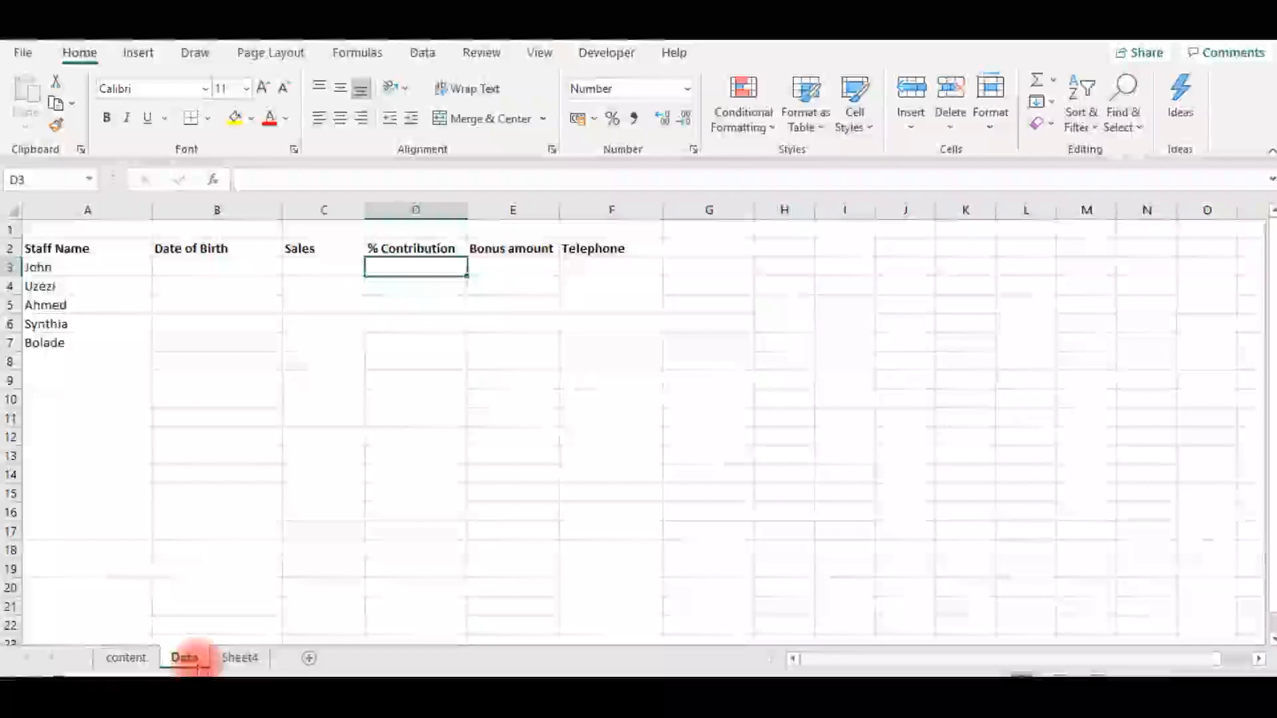
key("Left")
key("Left")
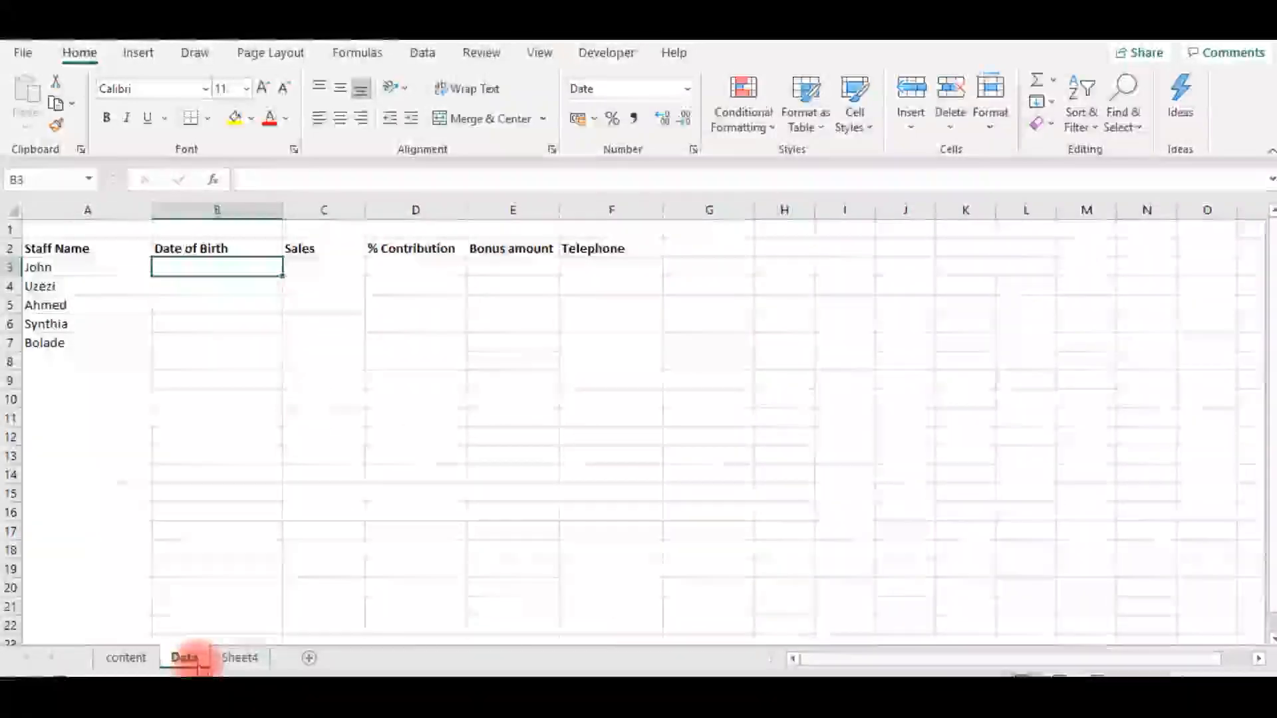
key("Right")
key("Right")
key("Right")
key("Left")
key("Left")
key("Left")
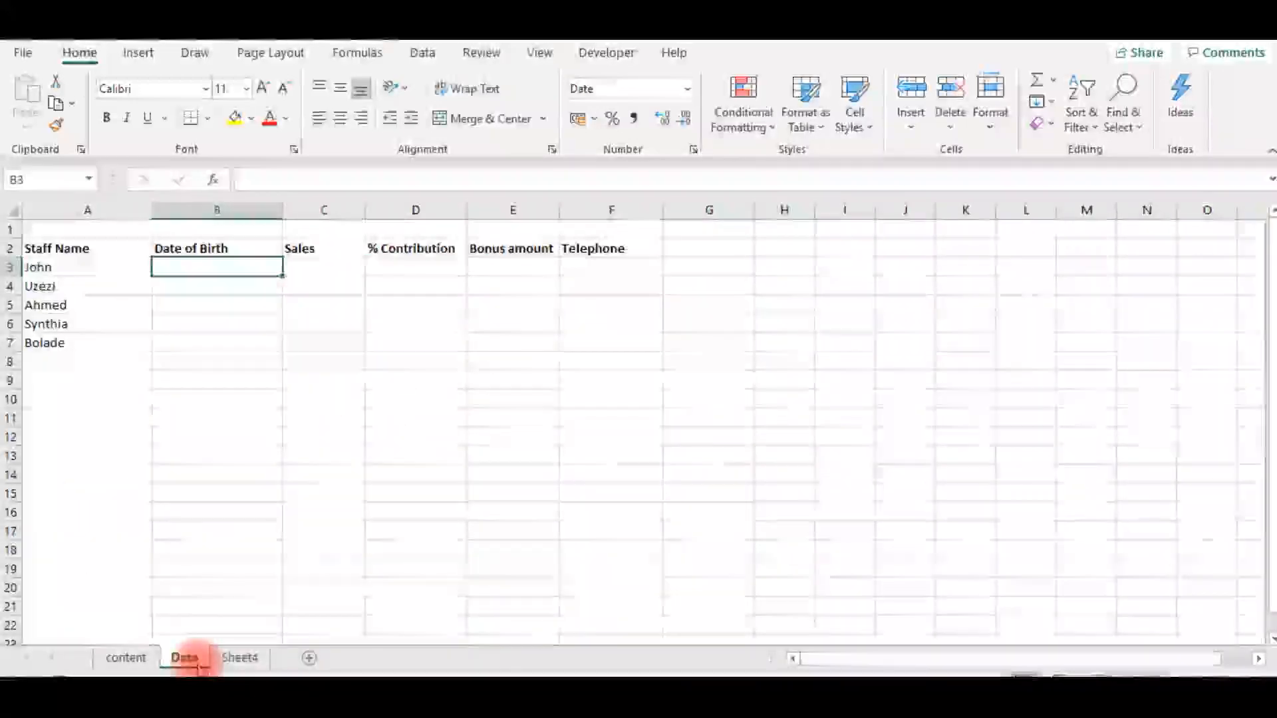
- Enter the first staff member's date of birth in cell B3 in day/month/year form
type("12/")
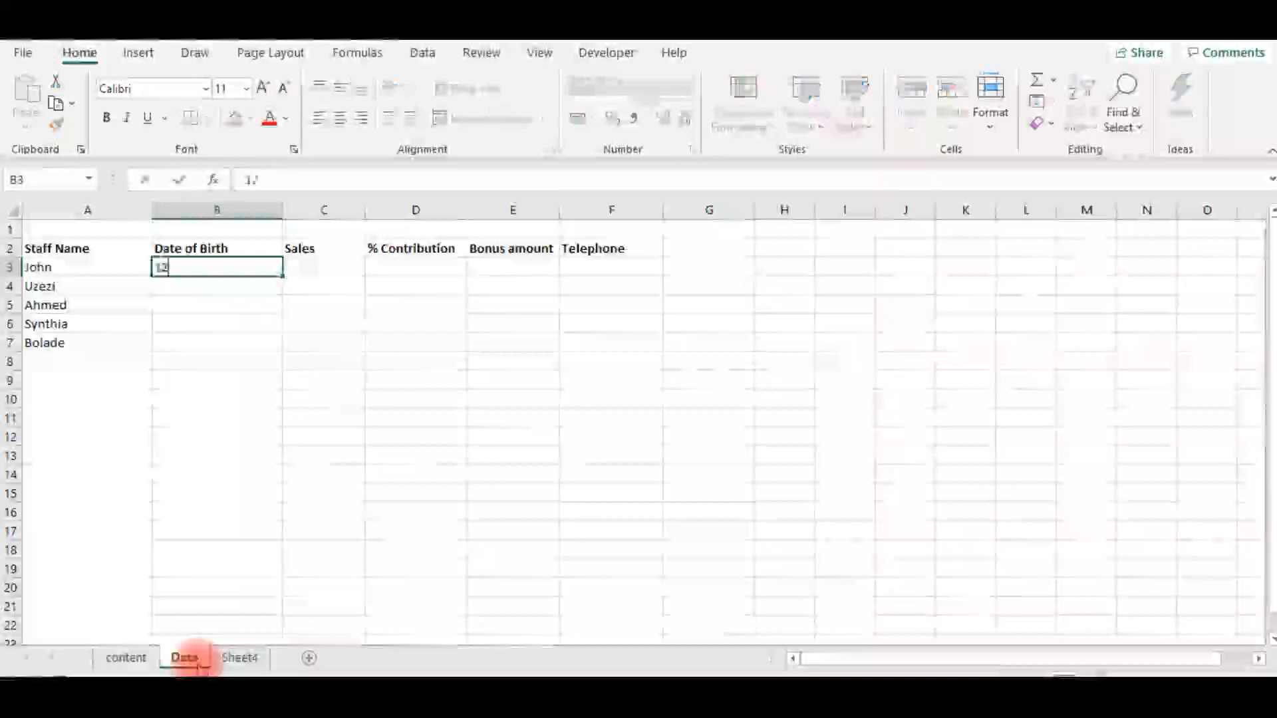
type("05/1979")
key("Return")
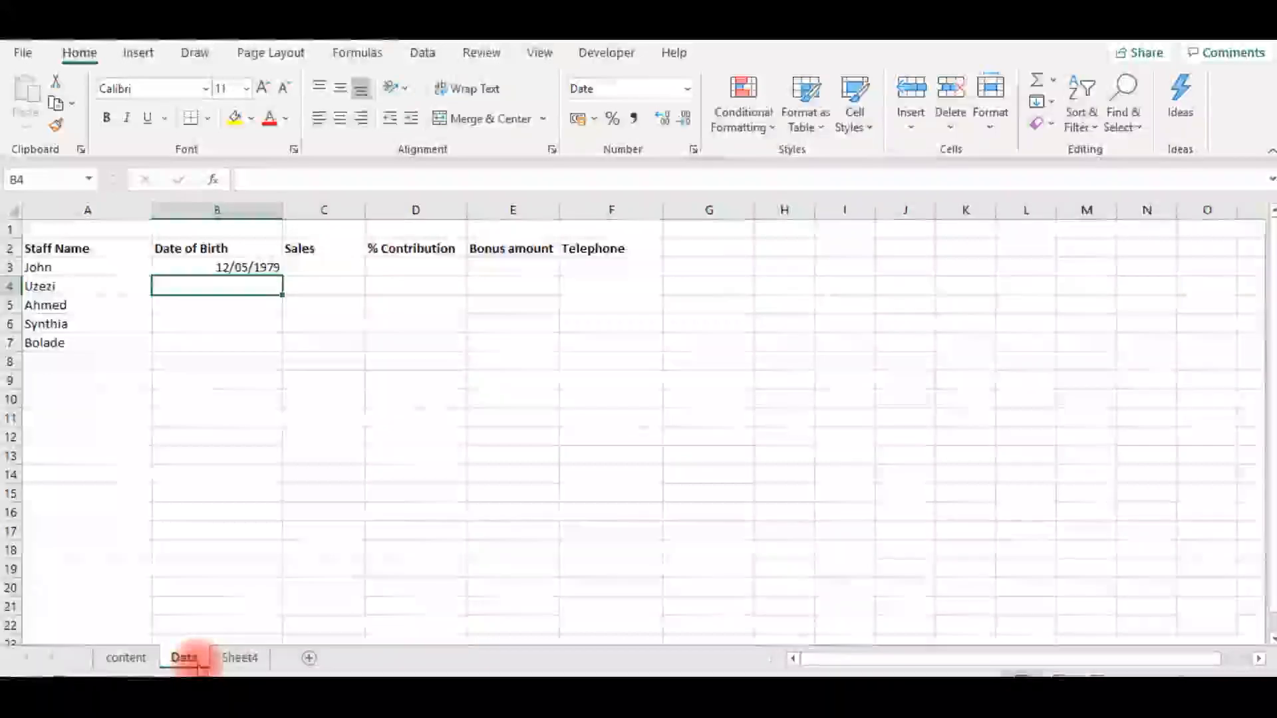
- Format the date in cell B3 with the long date type *14 March 2012
key("Up")
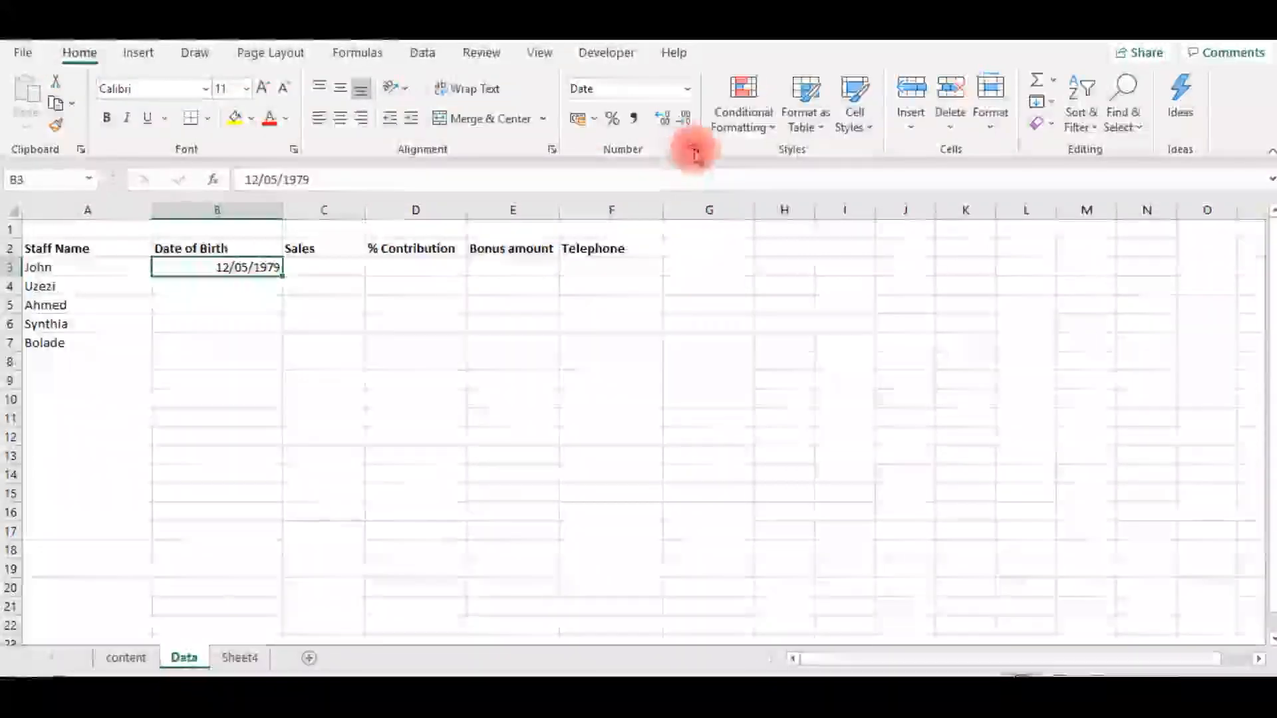
left_click(693, 151)
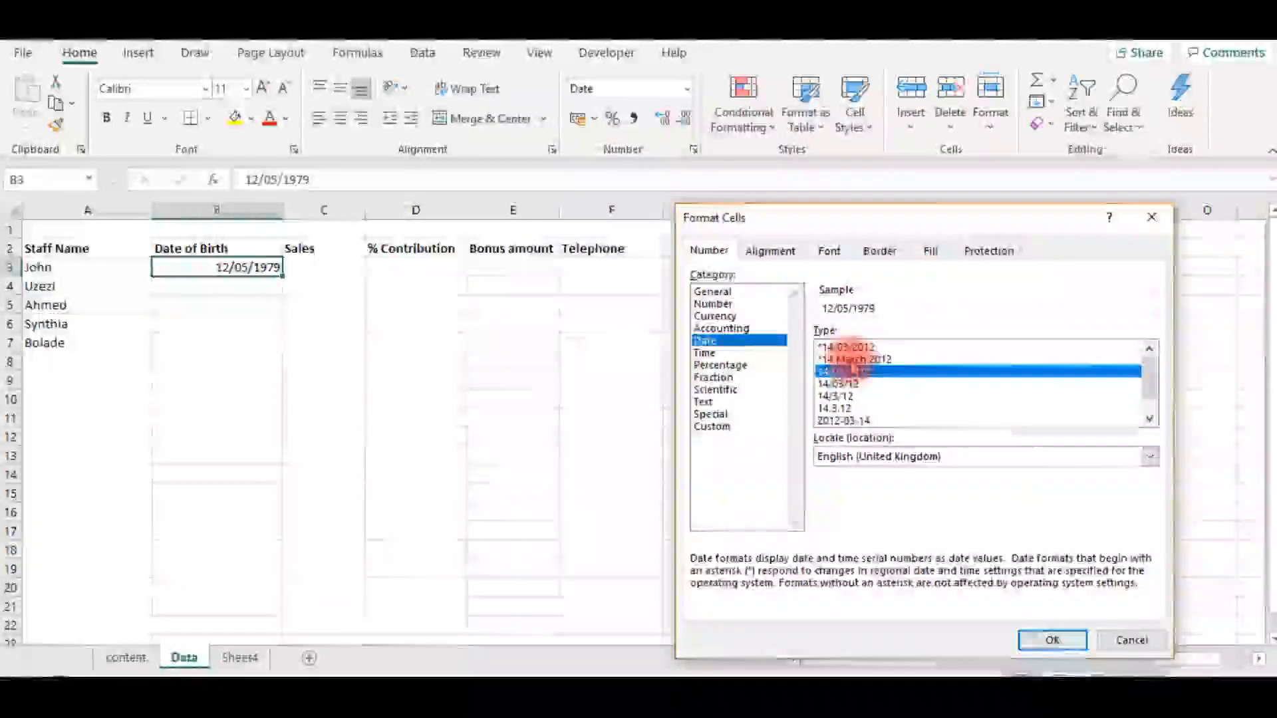
left_click(851, 361)
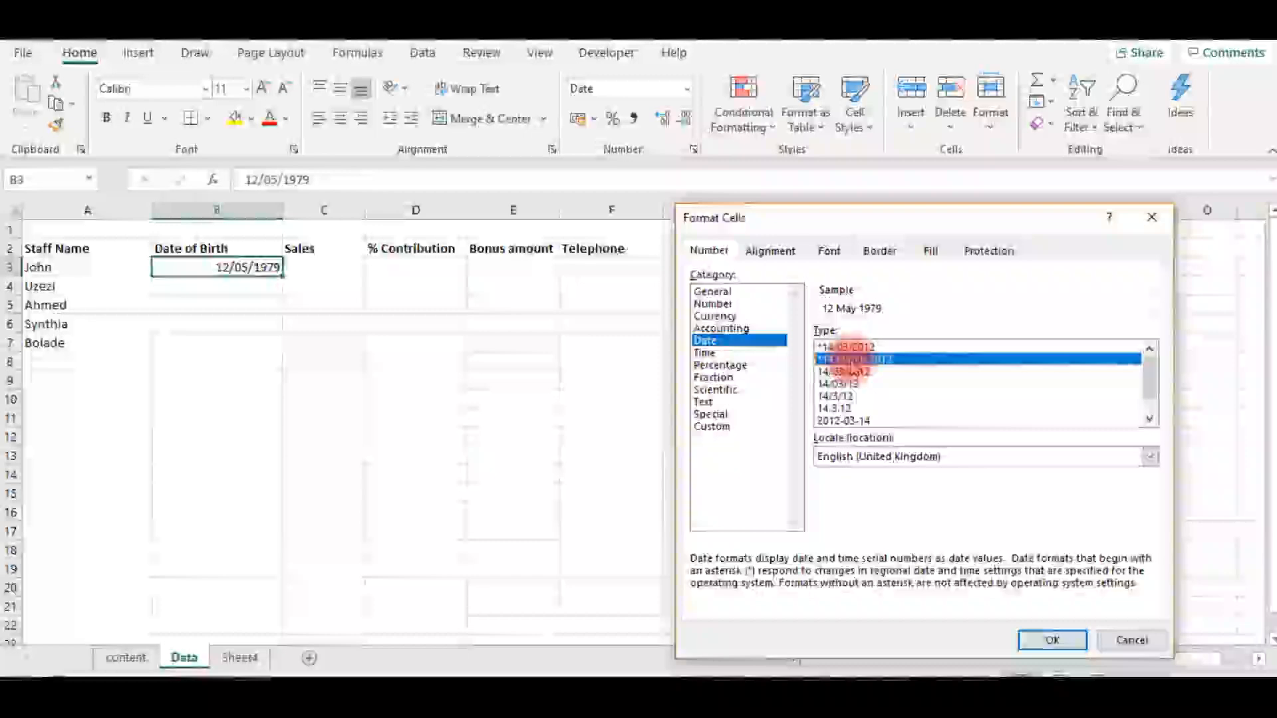
left_click(1052, 640)
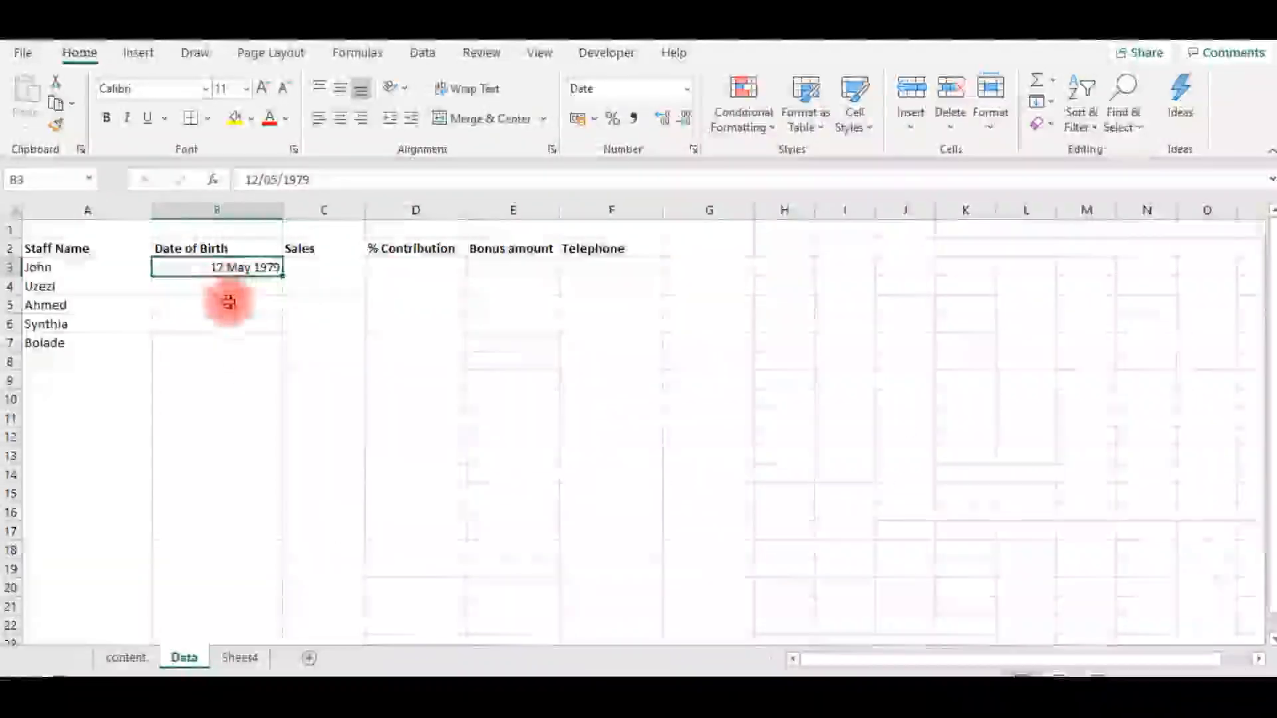
- Enter the second staff member's date of birth in cell B4 in day/month/year form
key("Down")
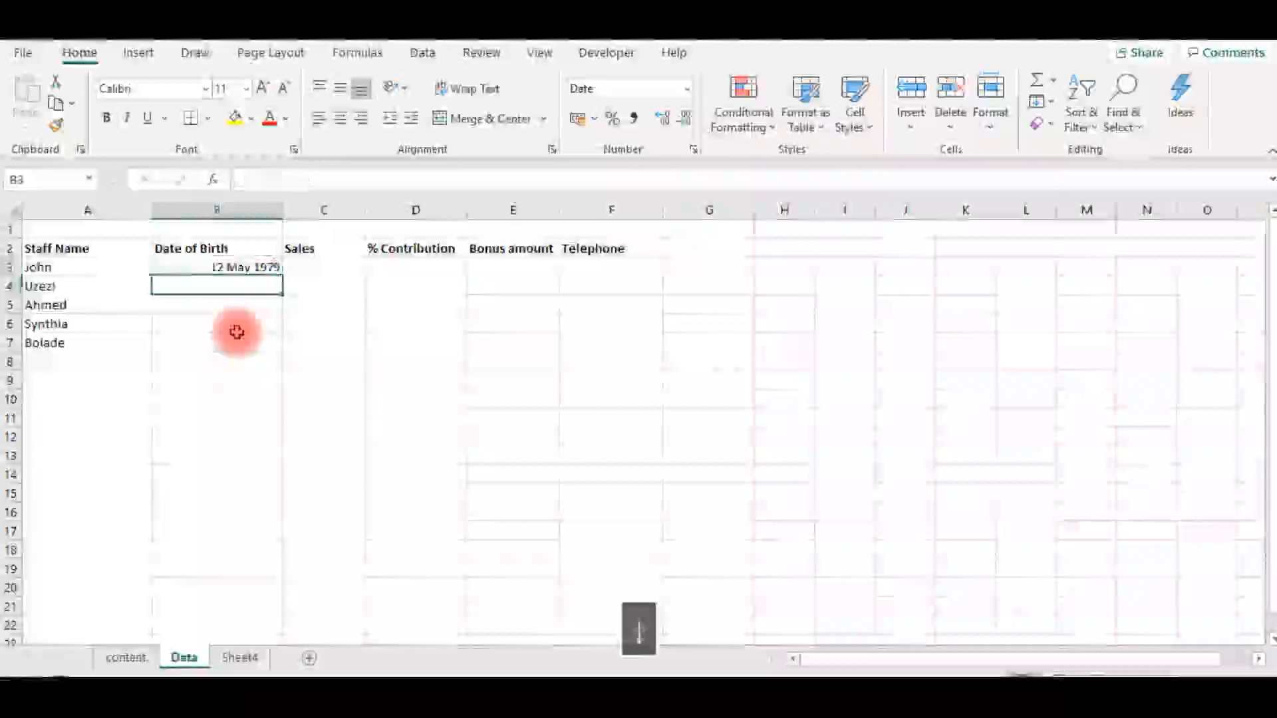
type("10/03/1")
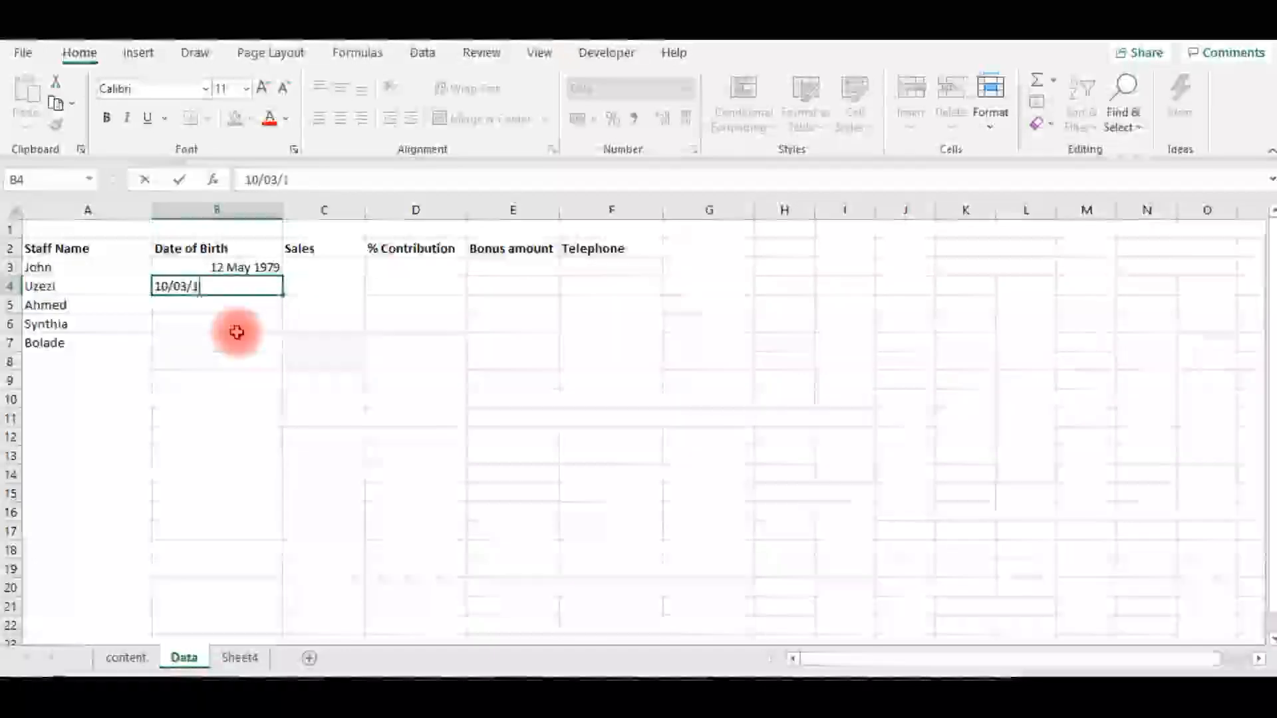
type("980")
key("Return")
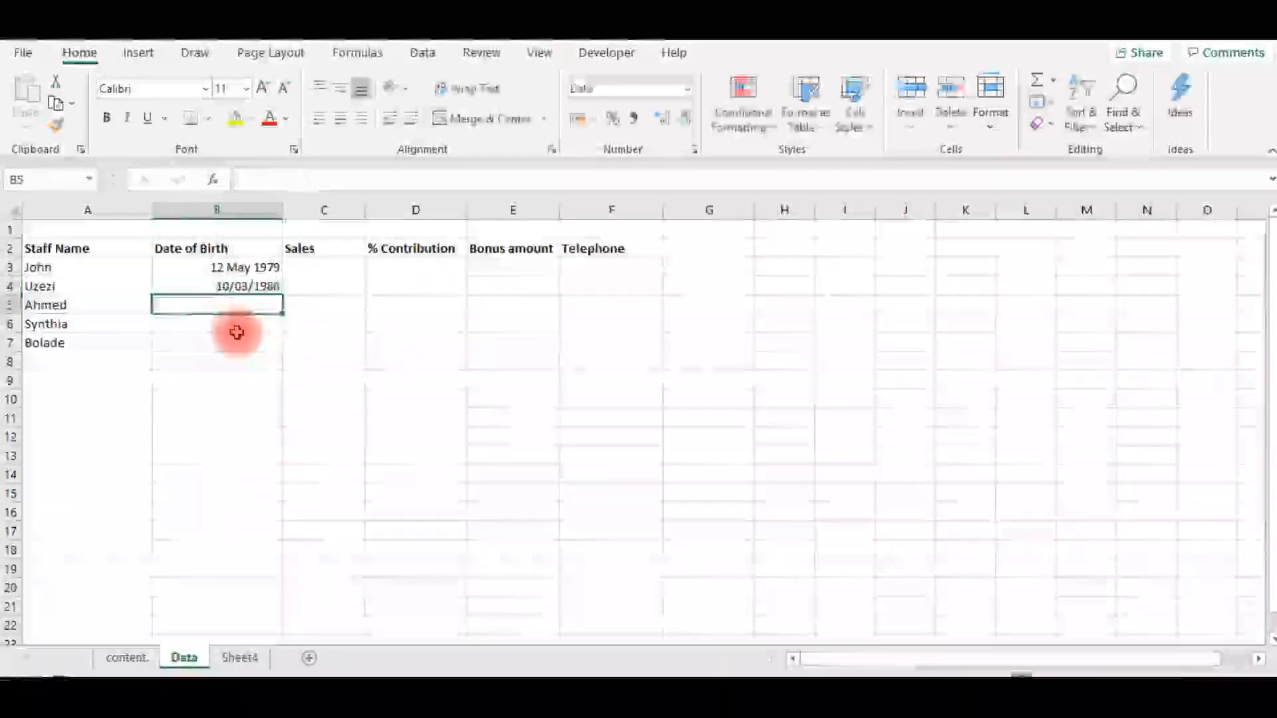
- Copy the long date format from cell B3 to cells B4:B19 with Format Painter
key("Up")
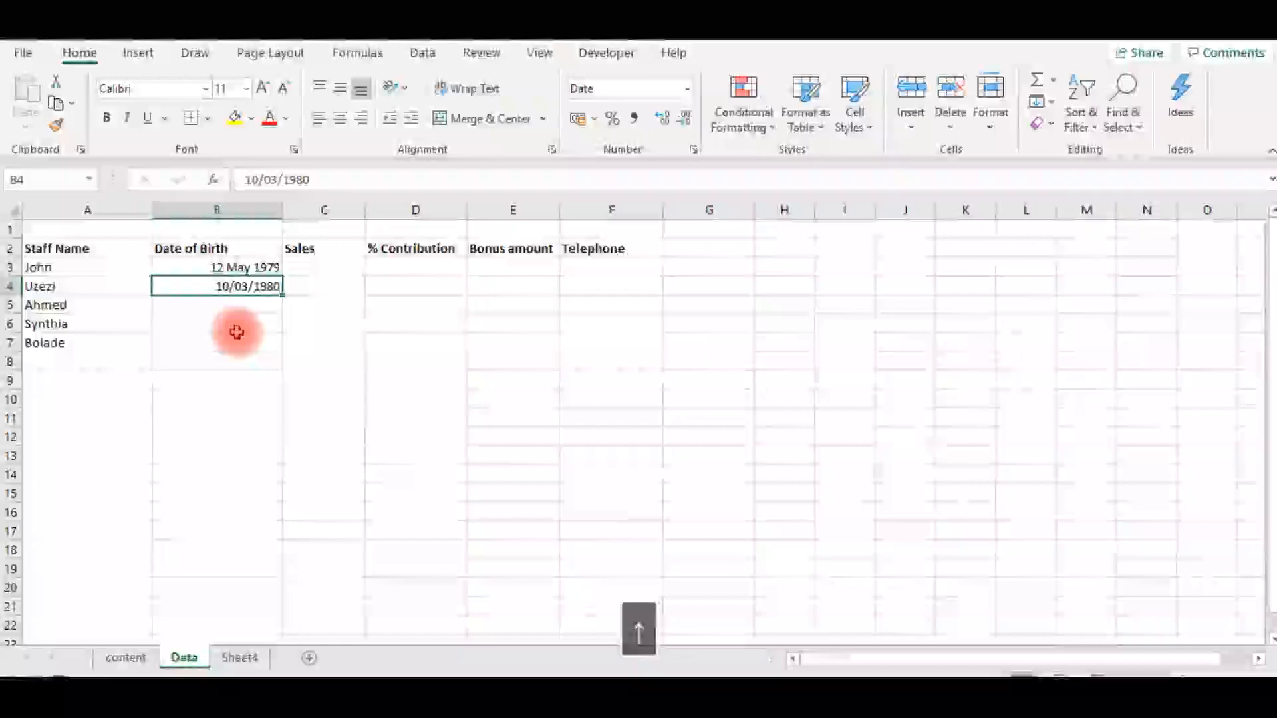
left_click_drag(228, 266, 242, 481)
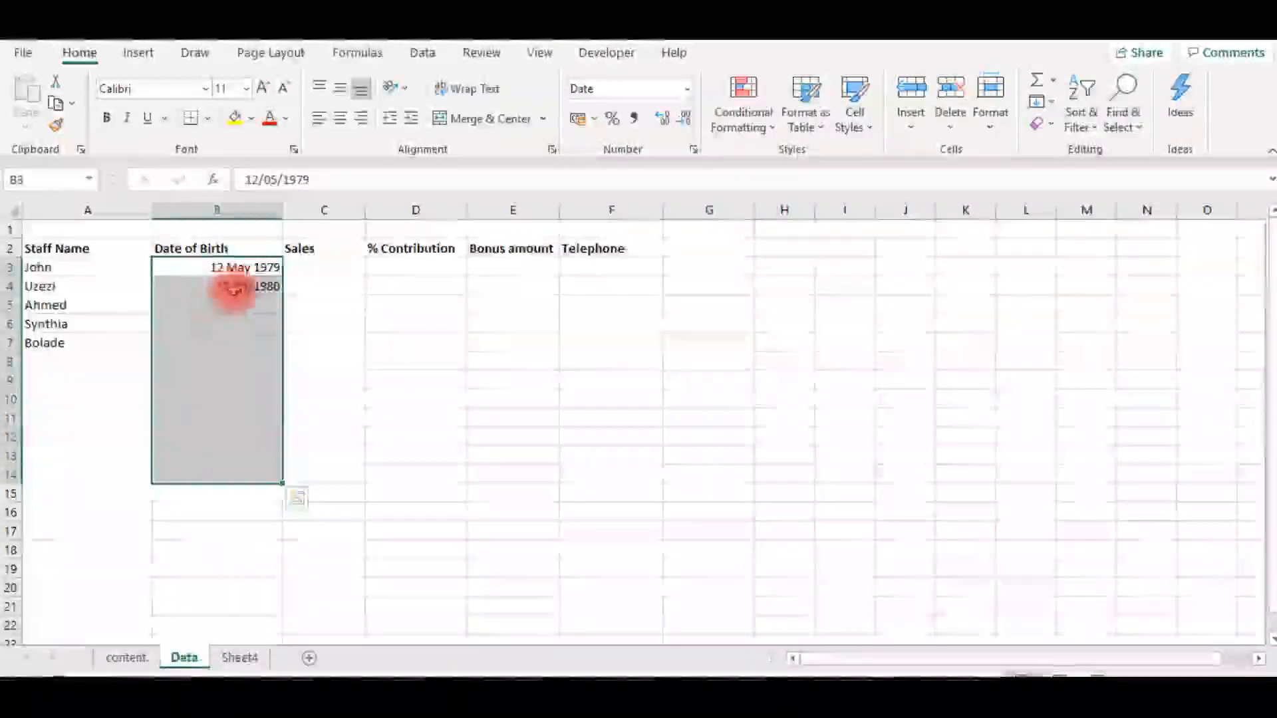
left_click(235, 288)
left_click(242, 269)
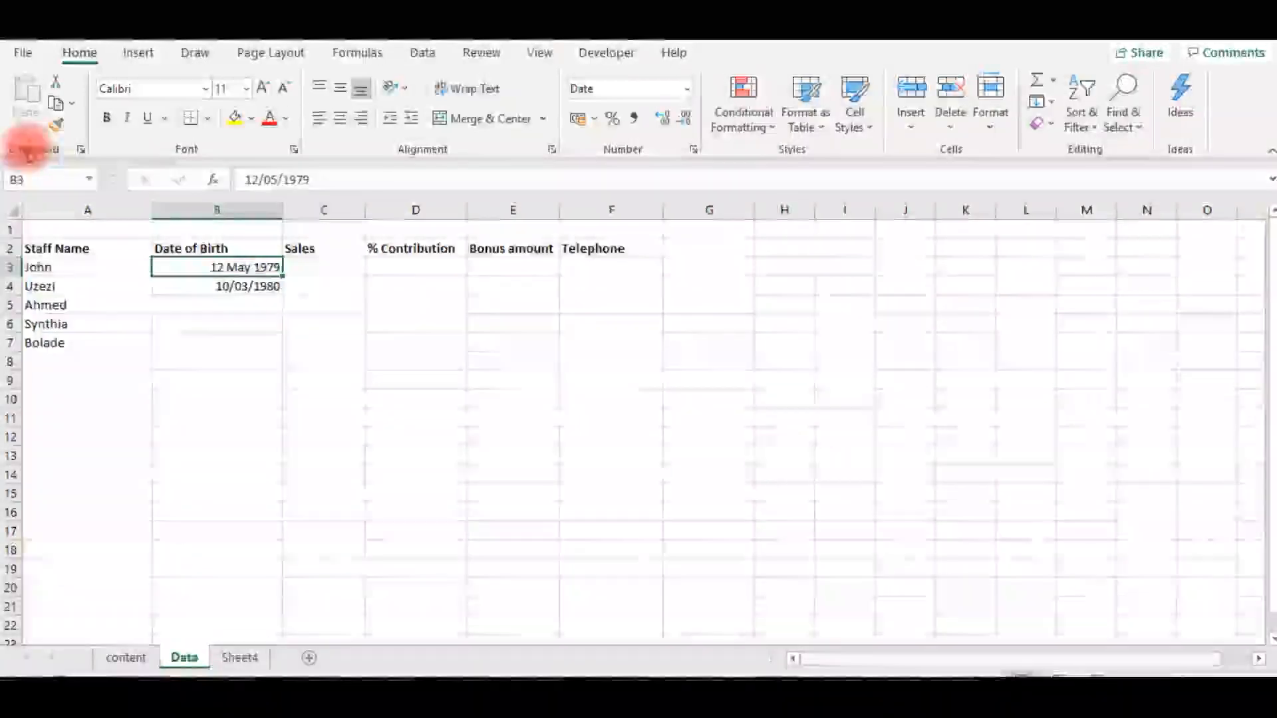
left_click(56, 130)
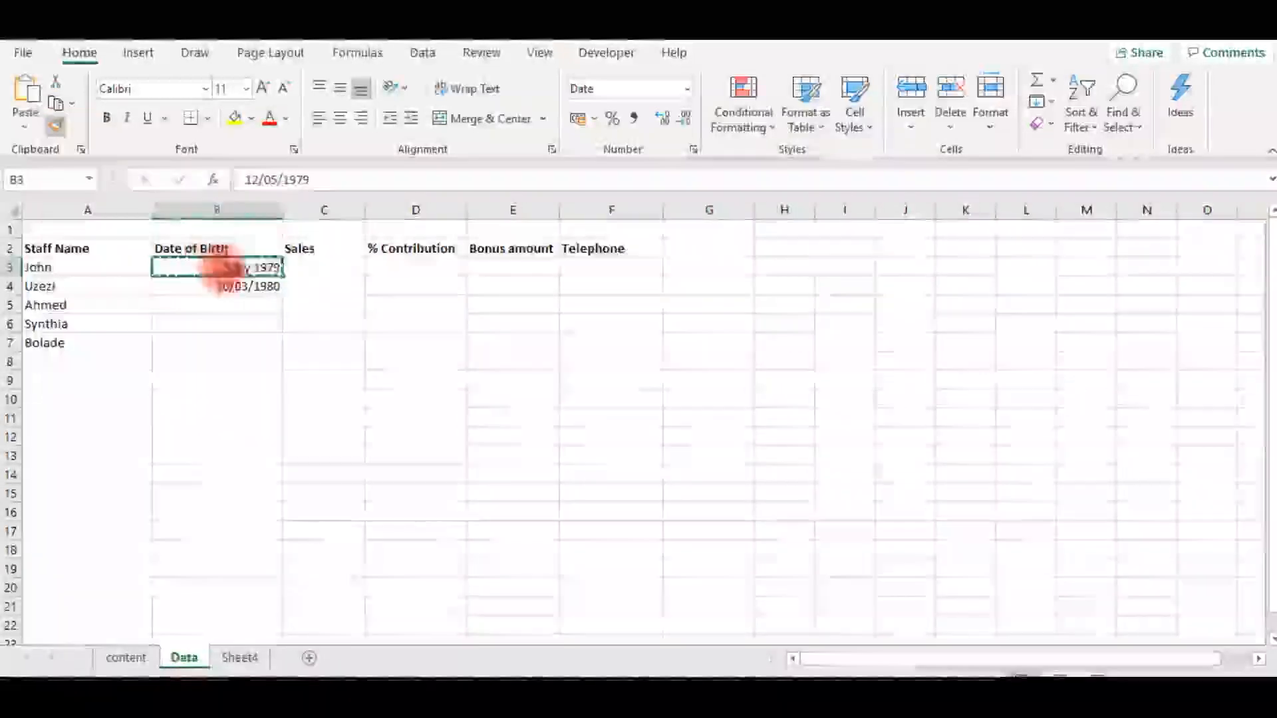
left_click(193, 269)
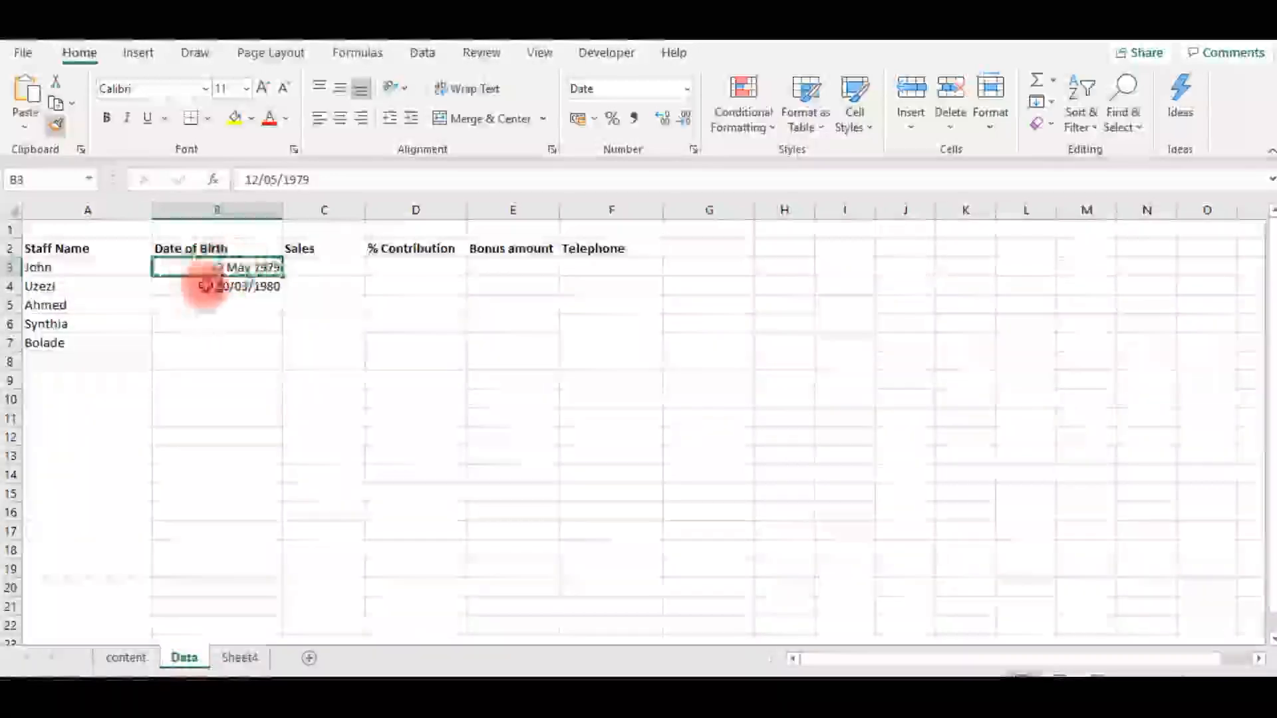
left_click_drag(213, 285, 240, 572)
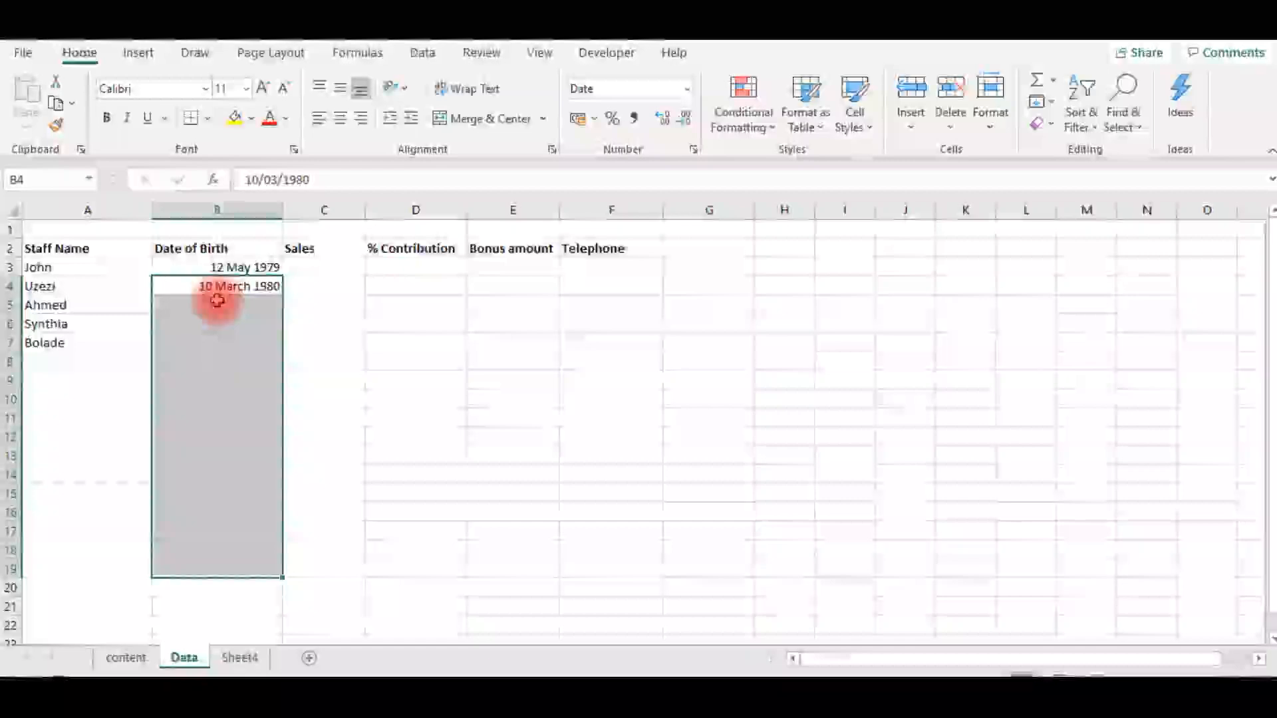
- Enter the third staff member's date of birth in cell B5 in day/month/year form
left_click(217, 303)
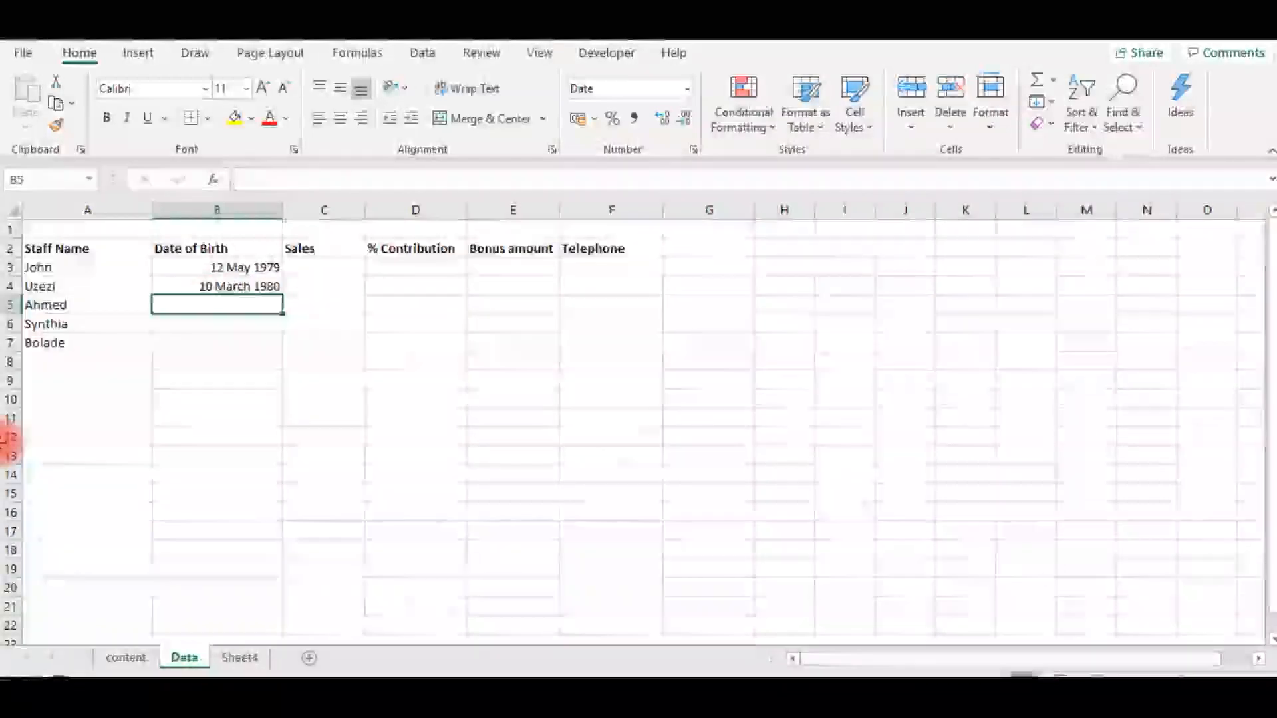
type("10/08/")
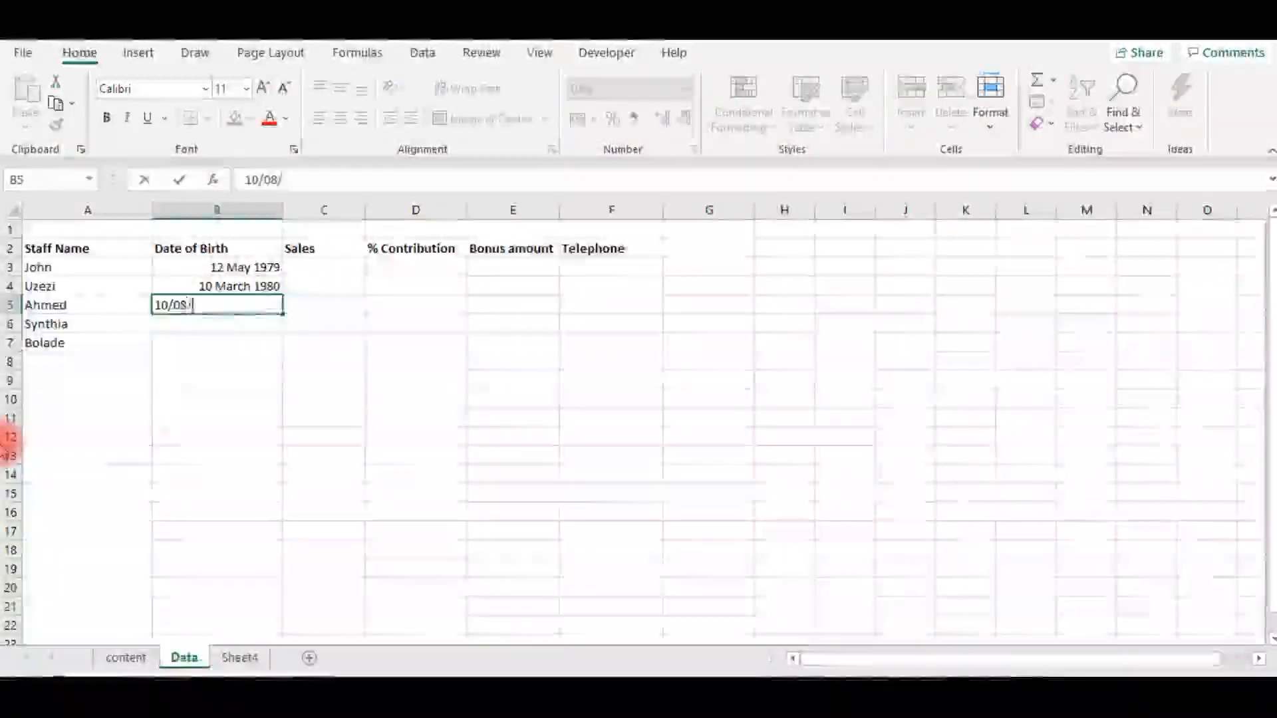
type("1977")
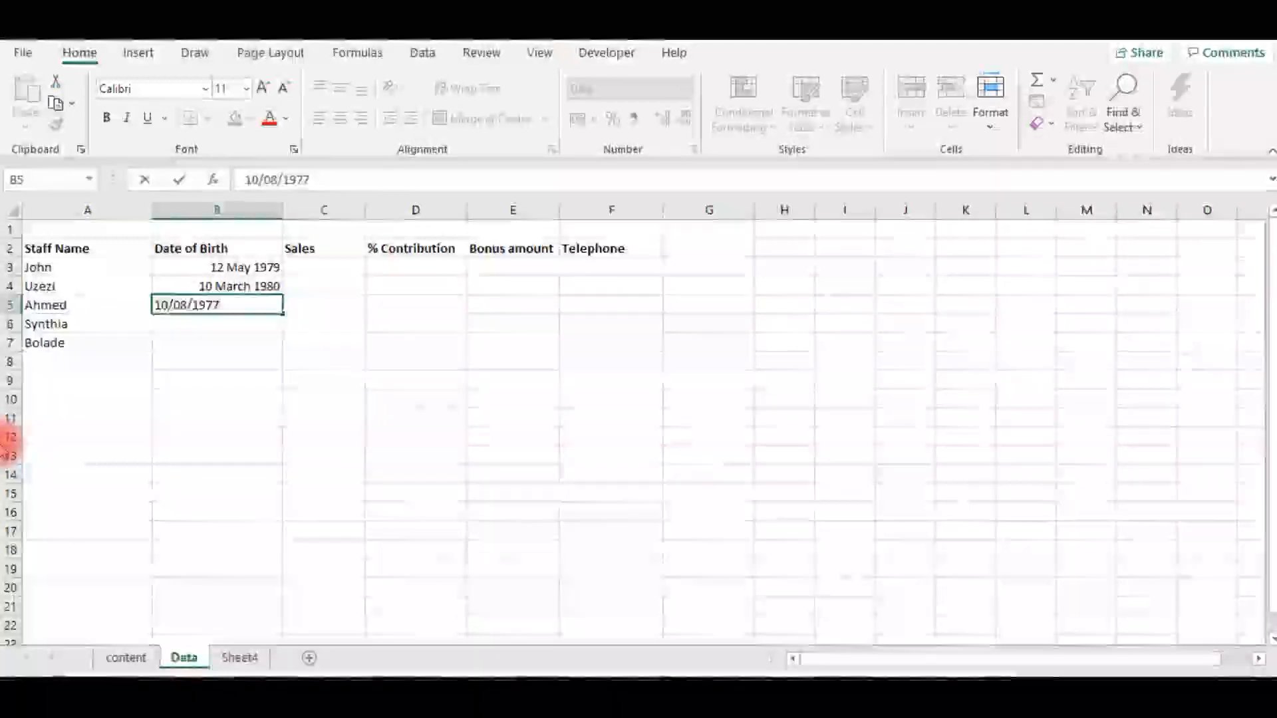
key("Return")
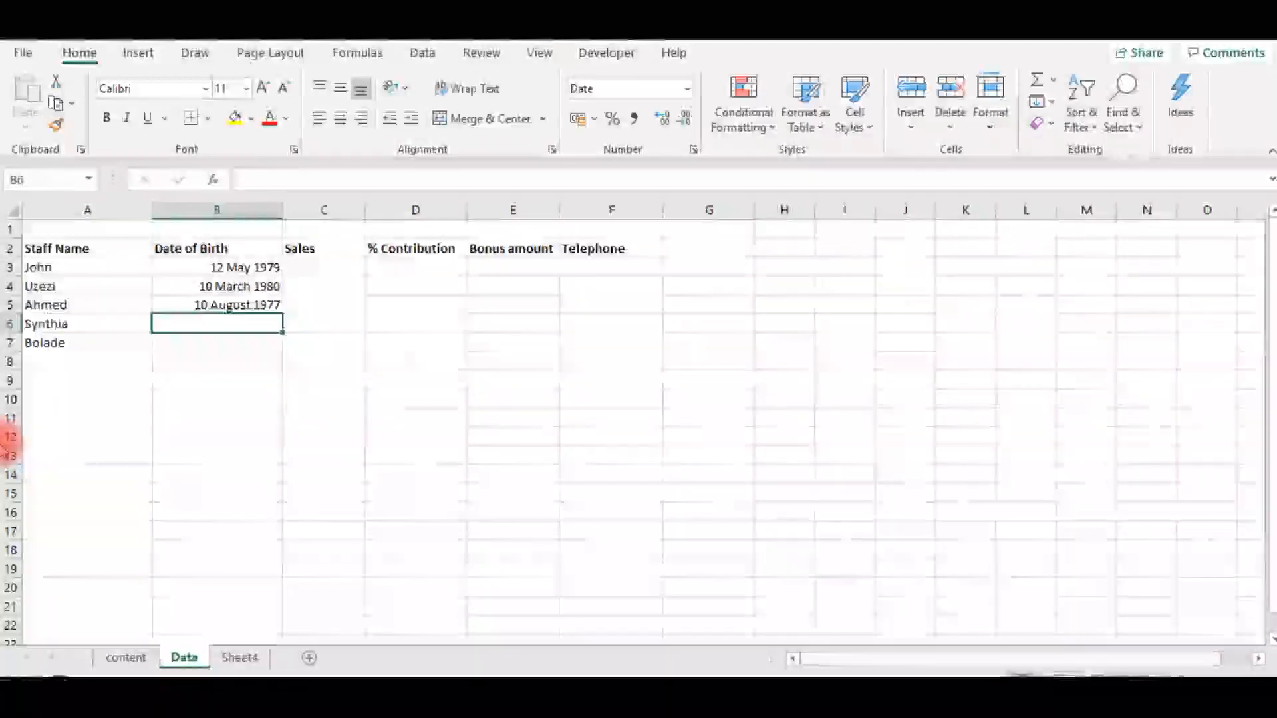
- Enter the sales figures 4000, 3500 and 8000 in cells C3 to C5
key("Up")
key("Up")
key("Up")
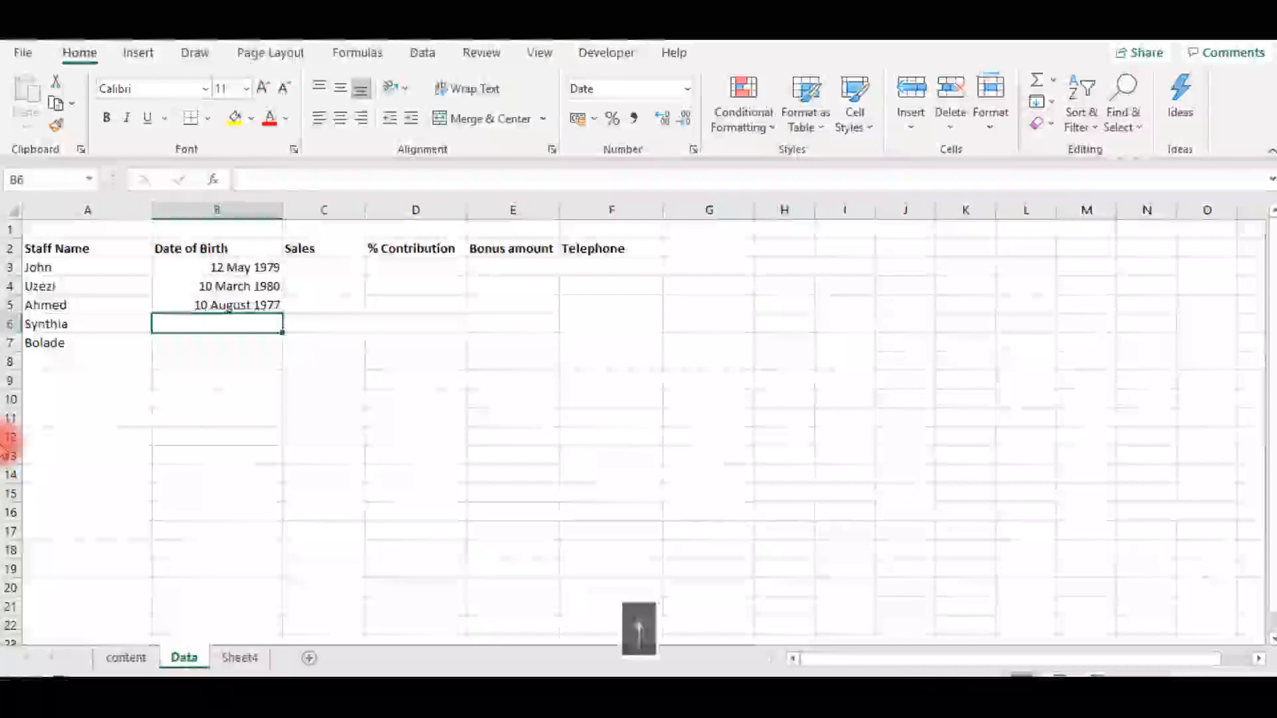
key("Right")
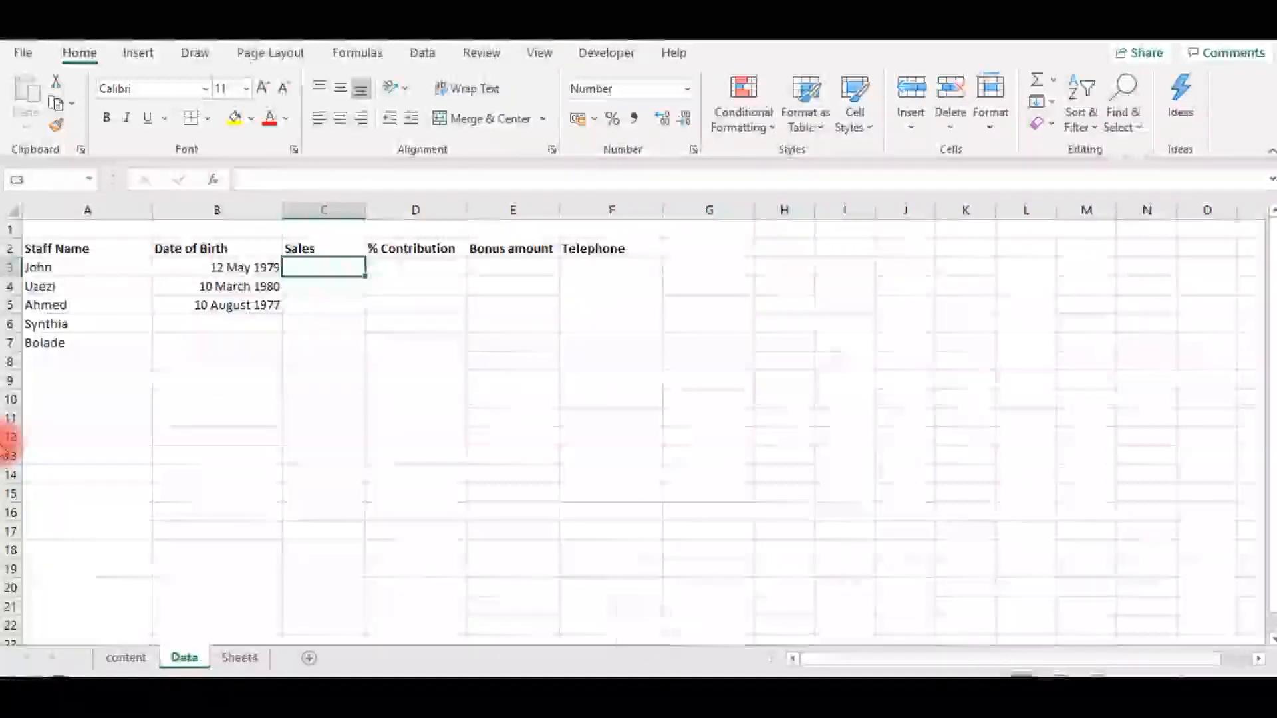
type("4000")
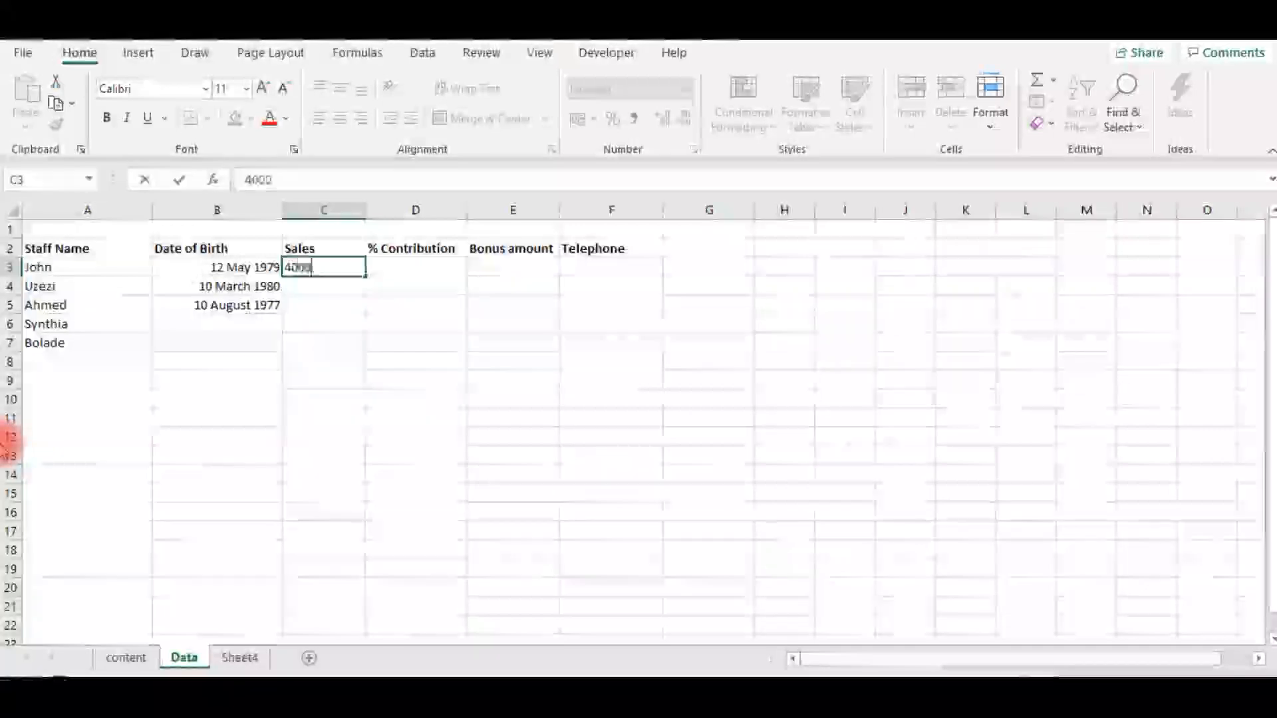
key("Return")
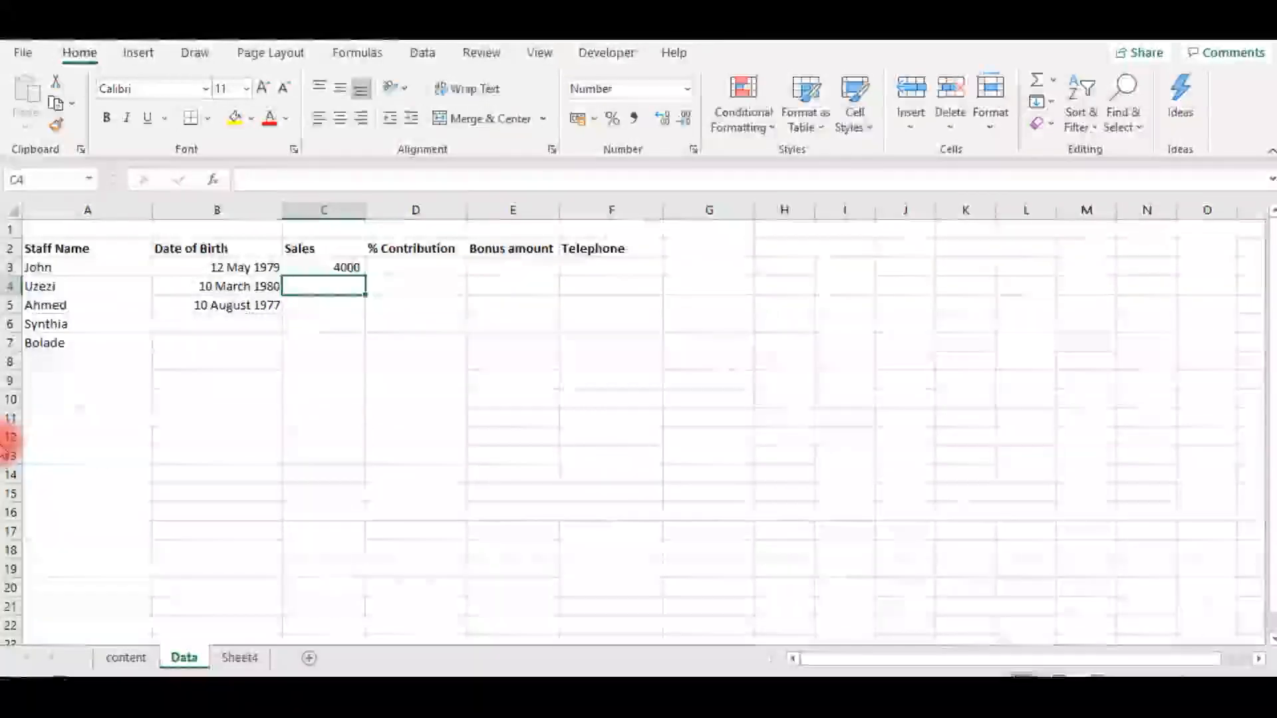
type("3500")
key("Return")
type("8000")
key("Return")
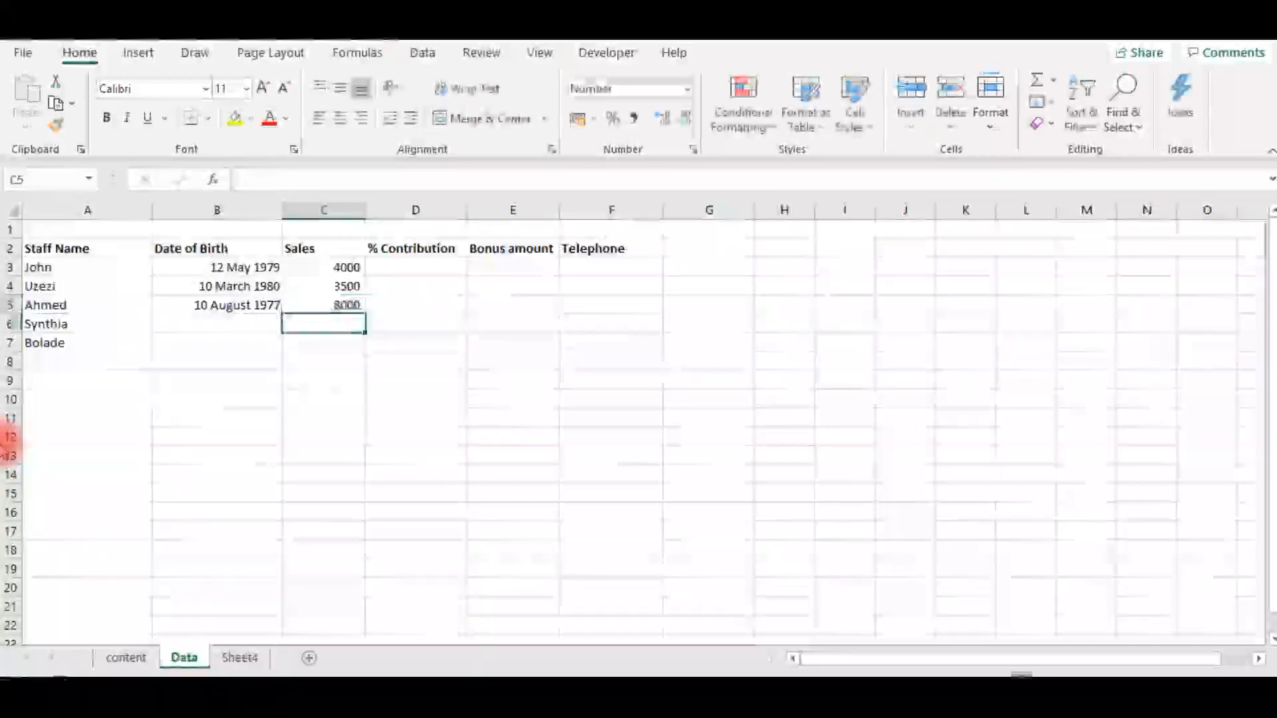
- Format the sales cells C3:C16 as Number with 2 decimal places and the 1000 separator
key("Up")
key("Up")
key("Up")
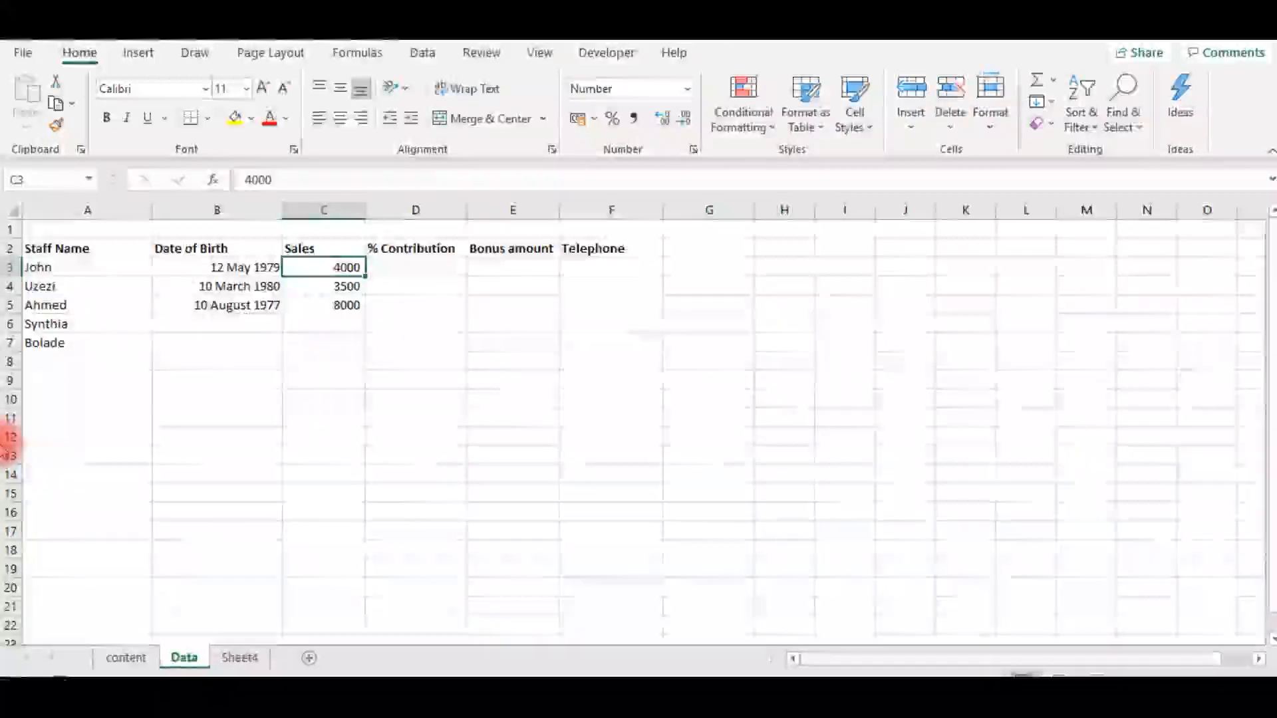
key("shift+Down")
key("shift+Down")
key("shift+Down")
key("shift+Down")
key("shift+Down")
key("shift+Down")
key("shift+Down")
key("shift+Down")
key("shift+Down")
key("shift+Down")
key("shift+Down")
key("shift+Down")
key("shift+Down")
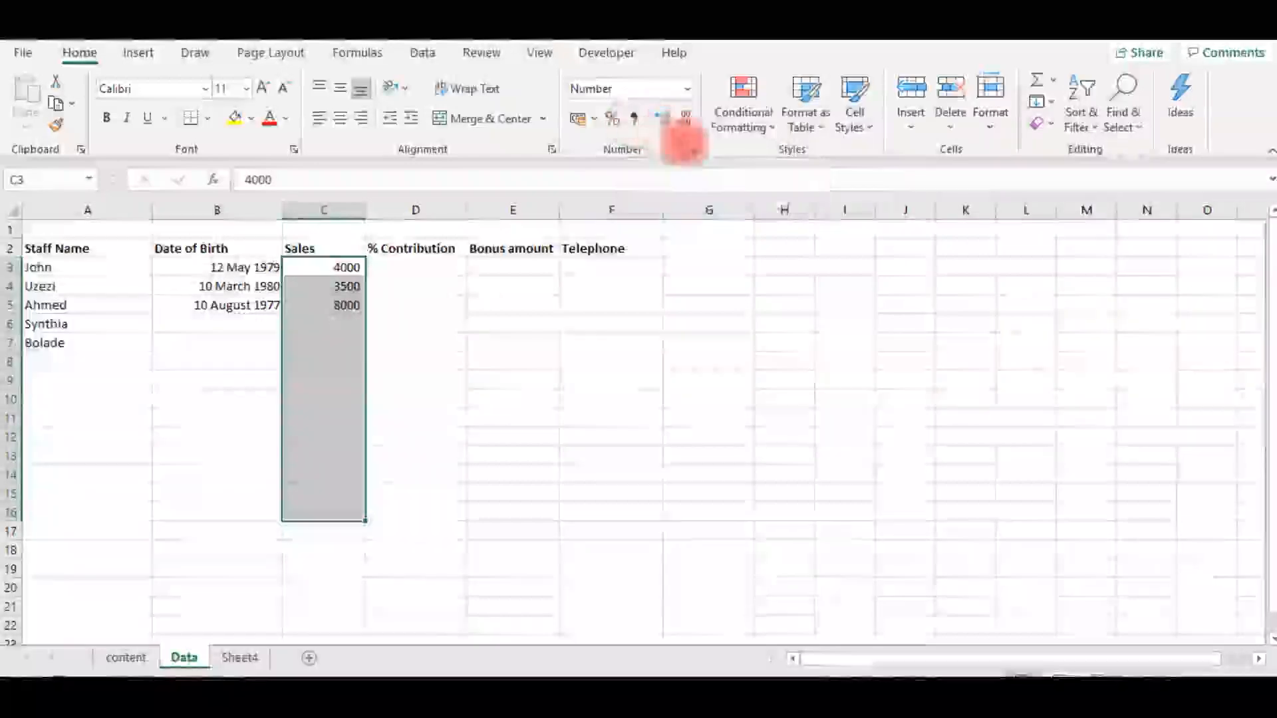
left_click(692, 152)
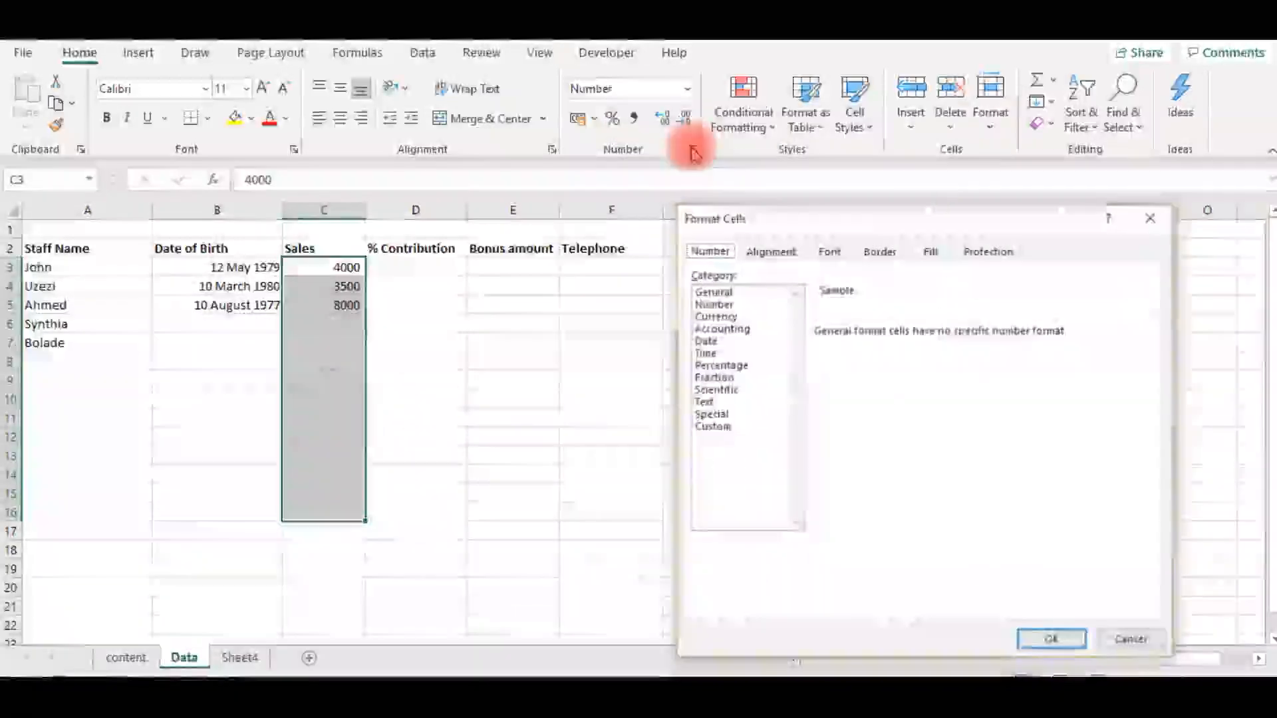
left_click(713, 304)
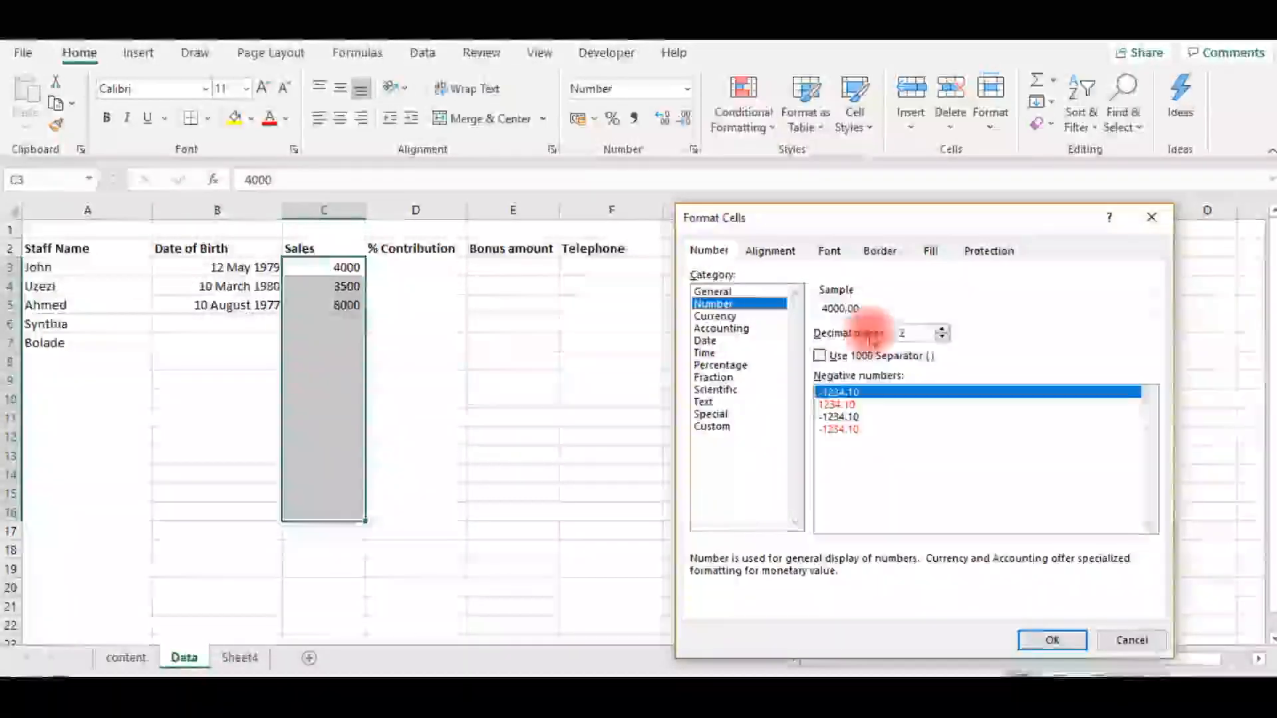
left_click(942, 338)
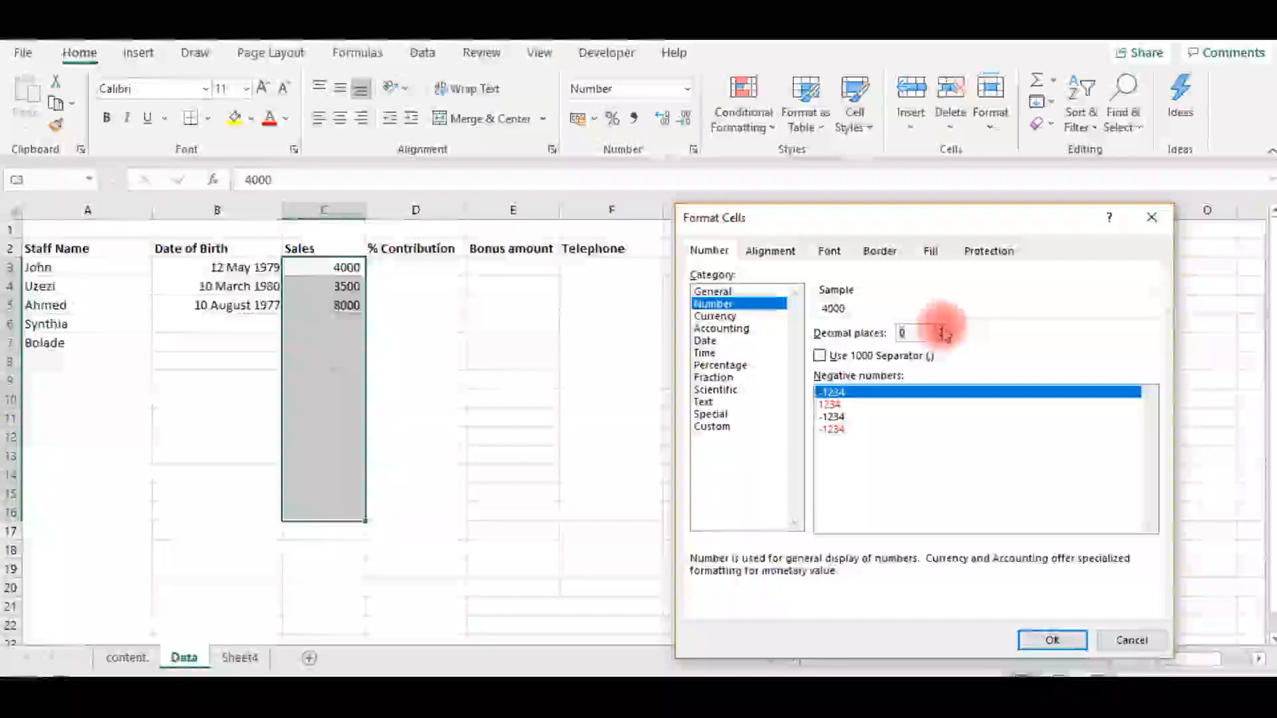
left_click(942, 329)
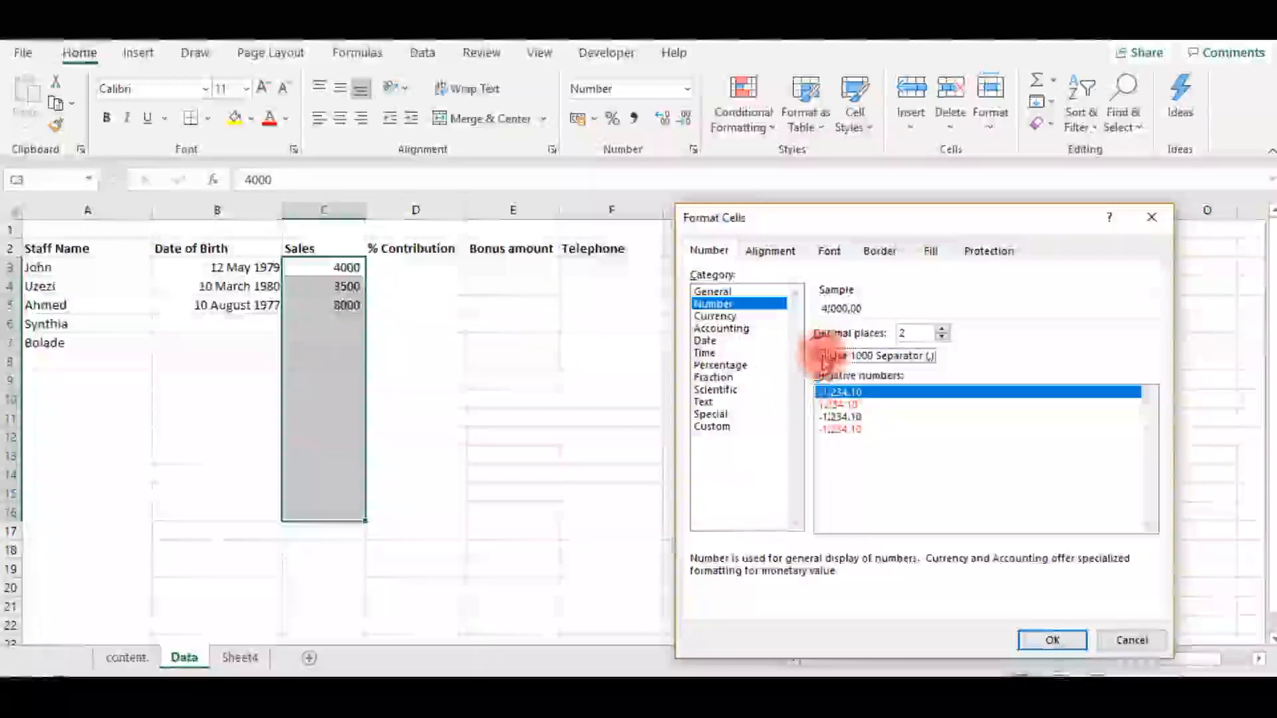
left_click(820, 357)
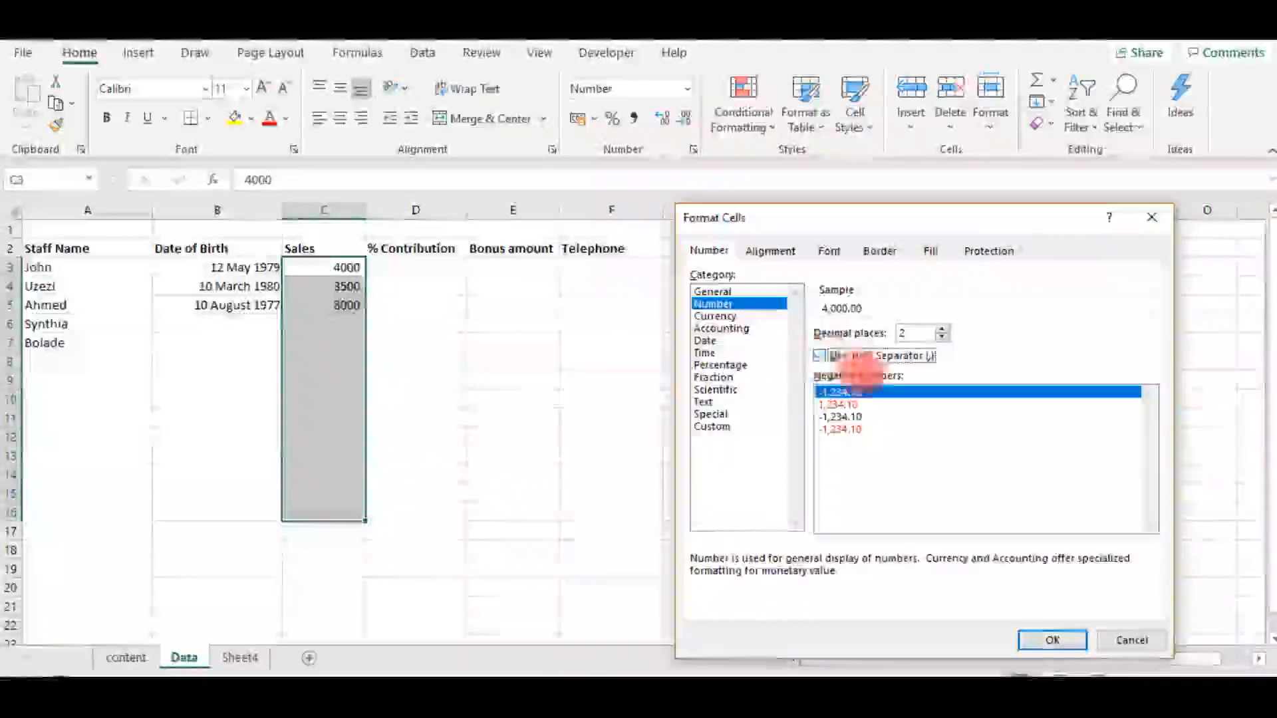
left_click(1048, 638)
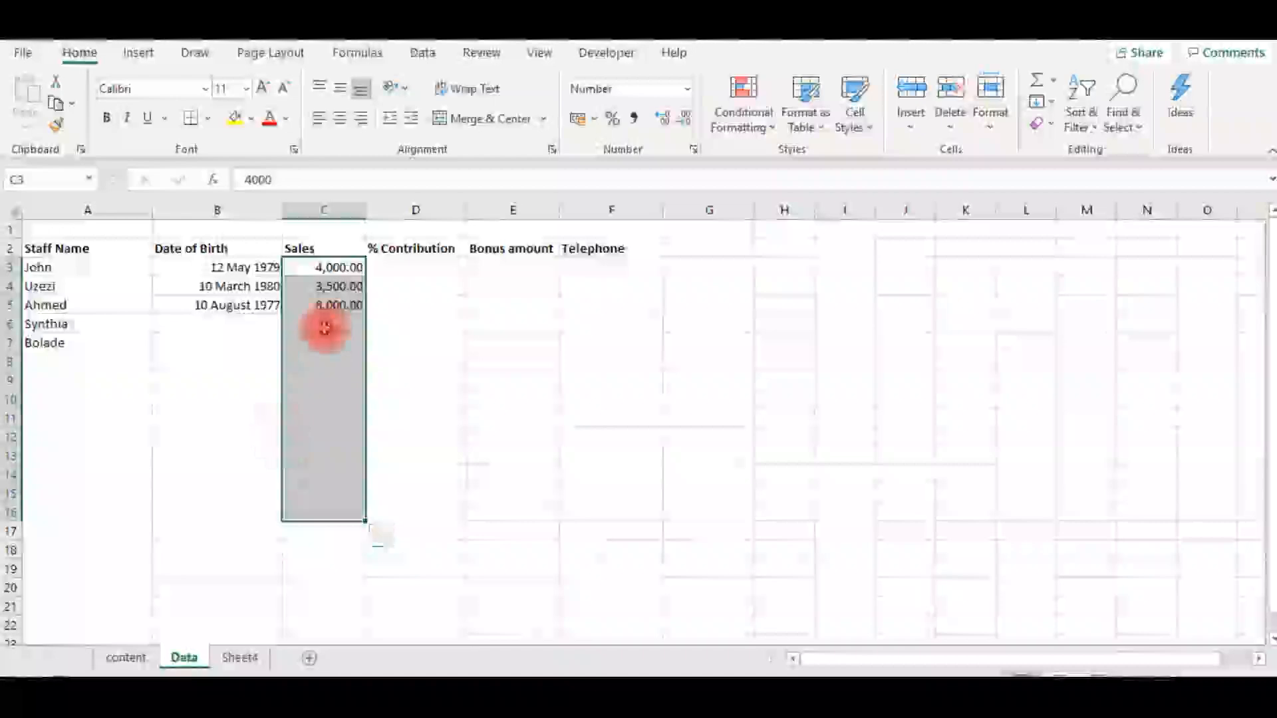
- Enter the sales figure 6,525 for the fourth staff member in cell C6
left_click(325, 327)
type("6,")
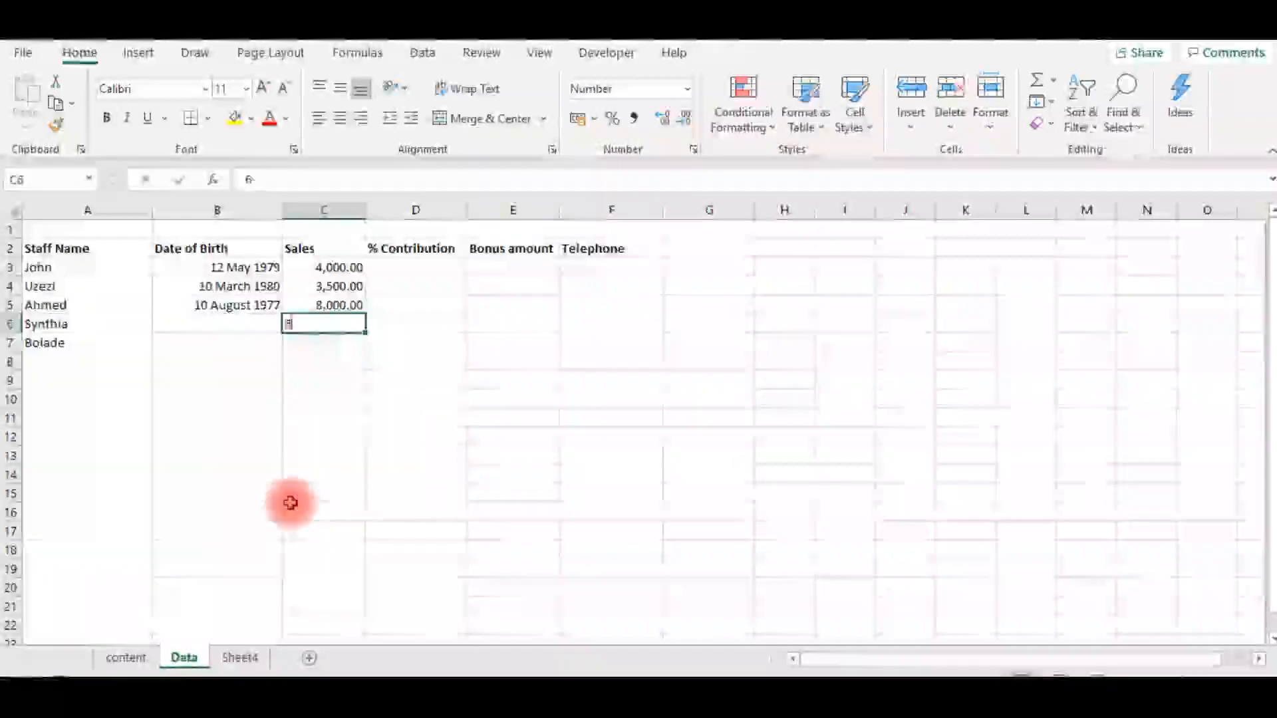
type("525")
key("Return")
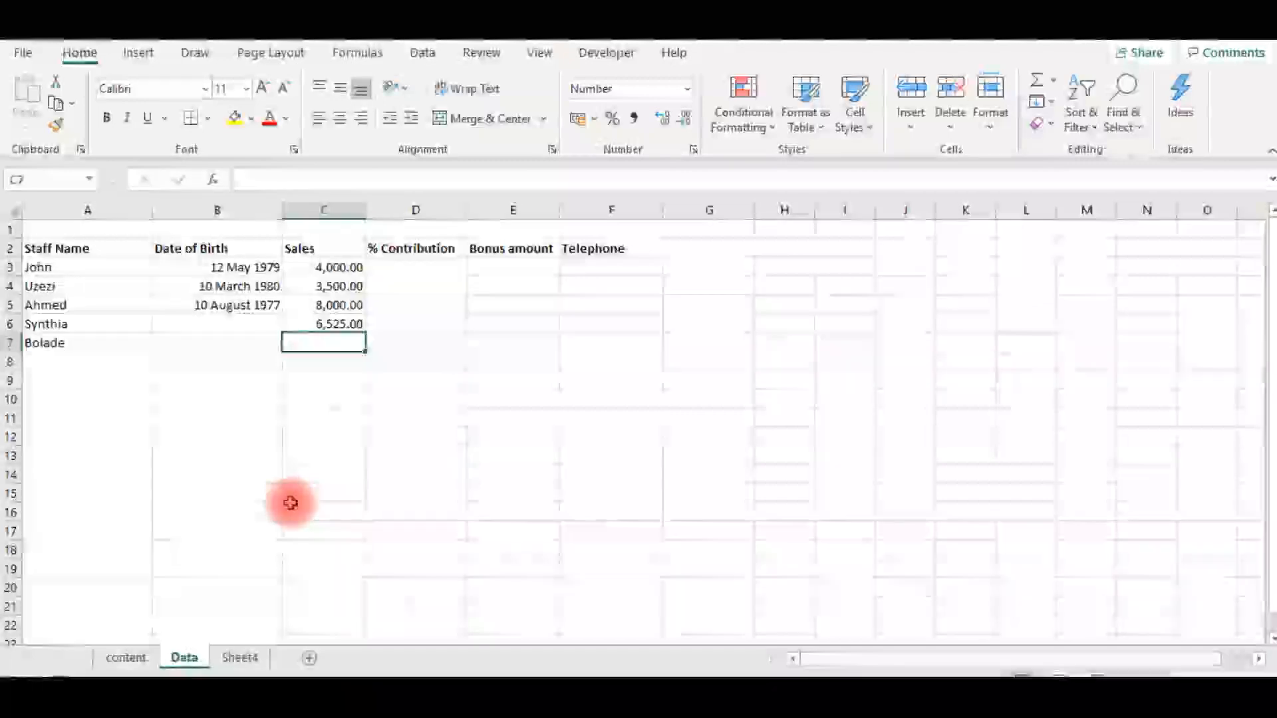
- Reduce the sales cells C3:C8 to zero decimal places and restore them to two
key("Up")
key("Up")
key("Up")
key("Up")
key("shift+Down")
key("shift+Down")
key("shift+Down")
key("shift+Down")
key("shift+Down")
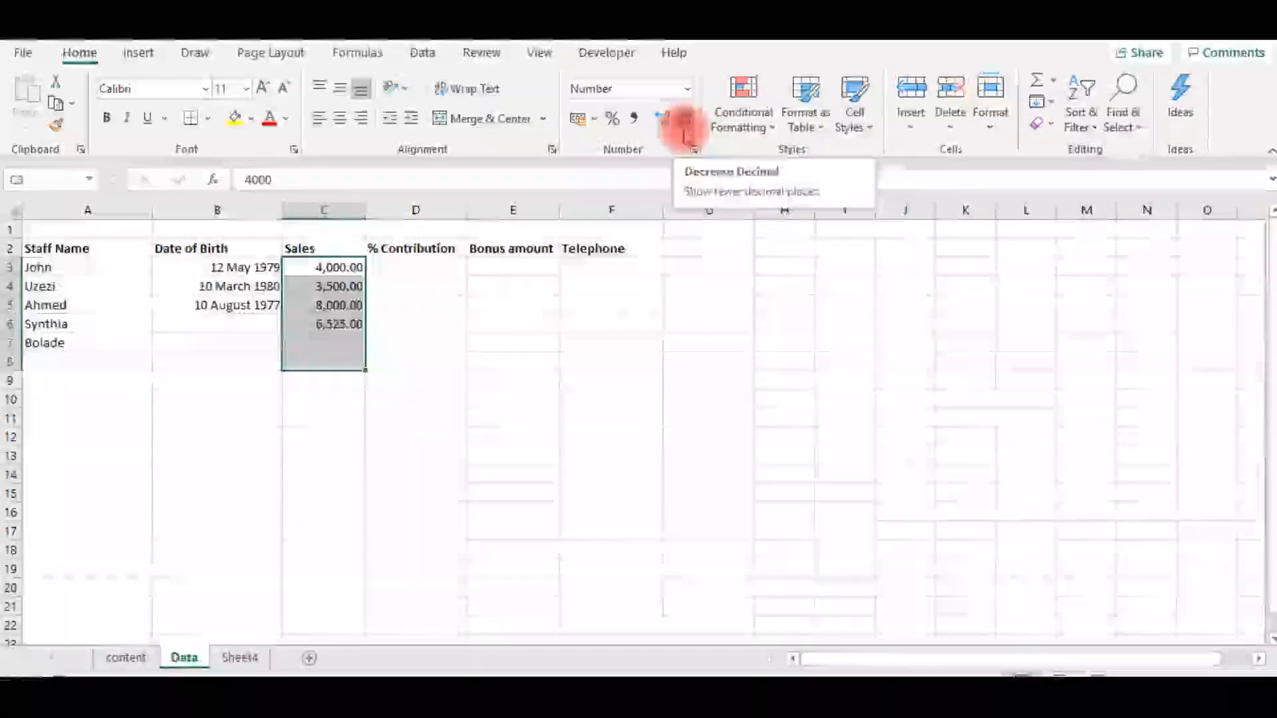
left_click(686, 131)
left_click(686, 132)
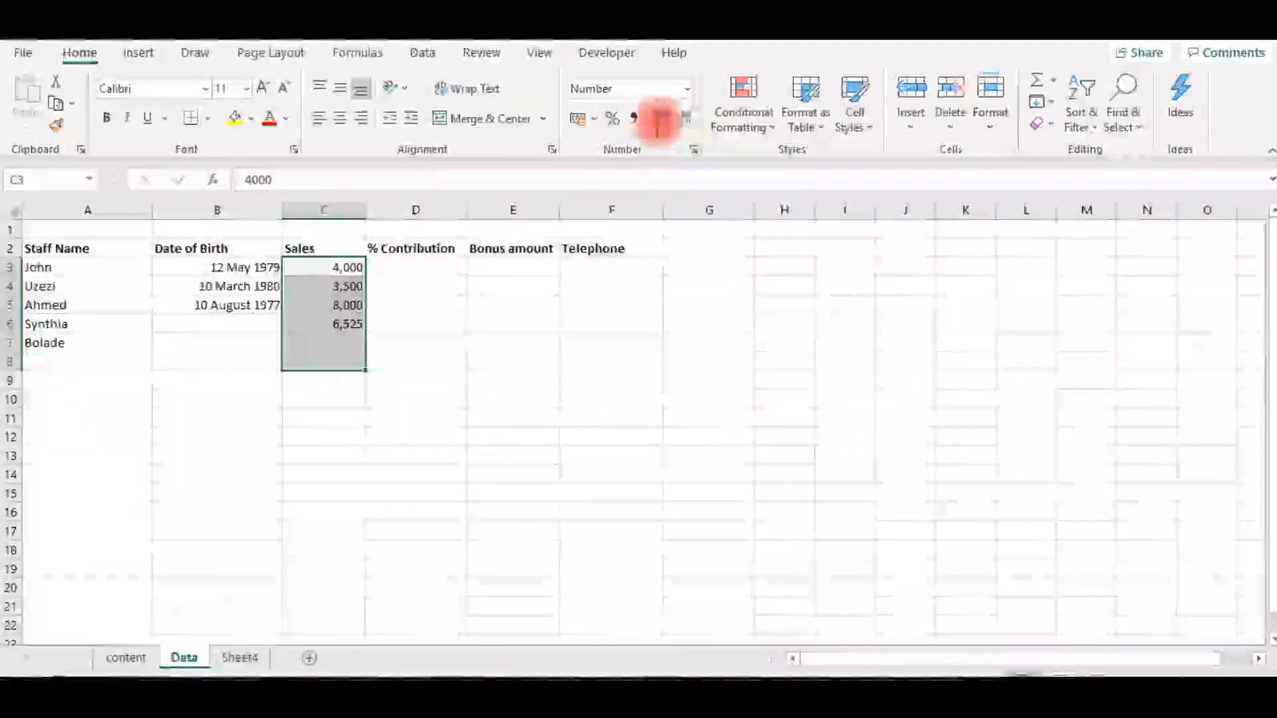
left_click(660, 125)
left_click(660, 126)
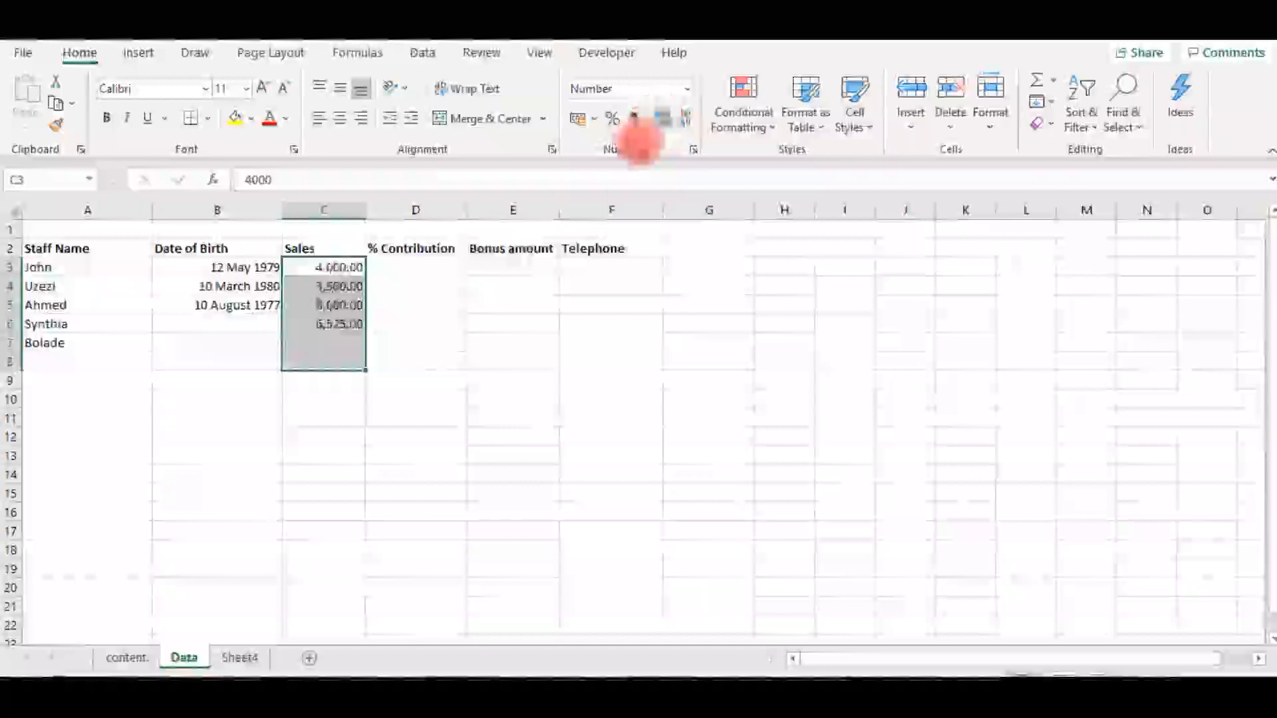
- Enter the fourth staff member's date of birth in cell B6 in day/month/year form
left_click(408, 264)
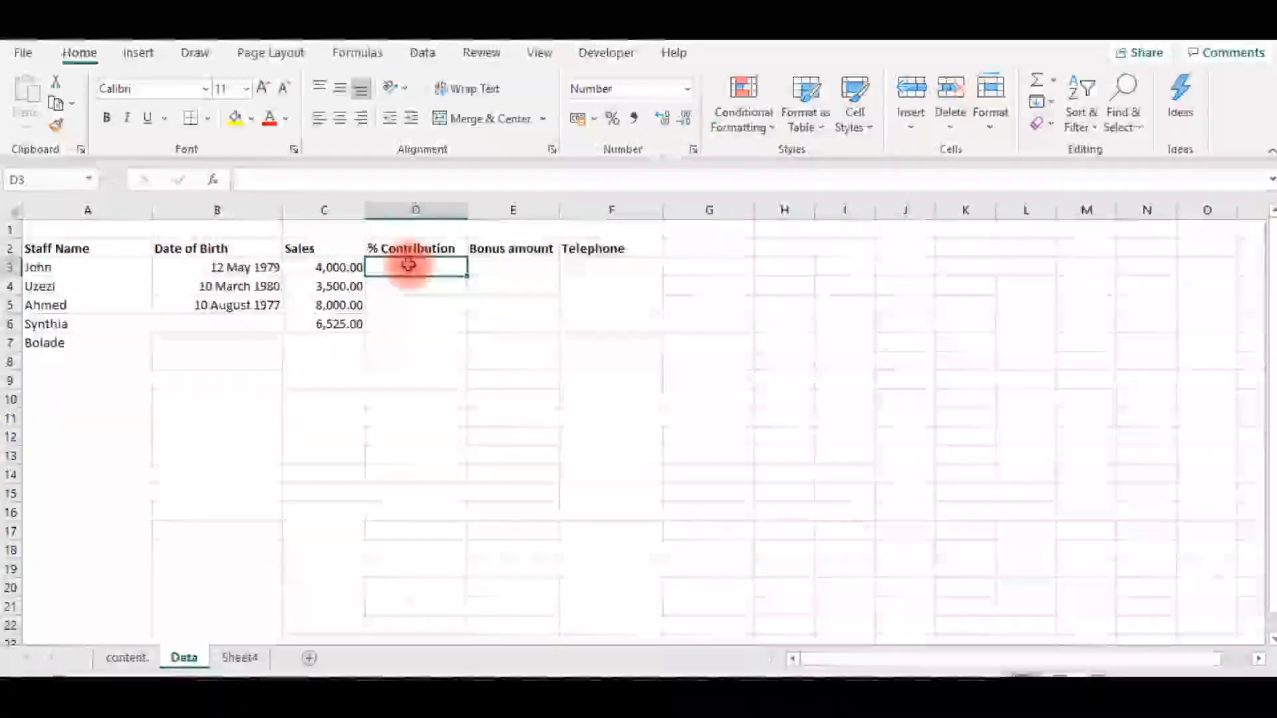
key("Down")
key("Left")
key("Down")
key("Down")
key("Down")
key("Down")
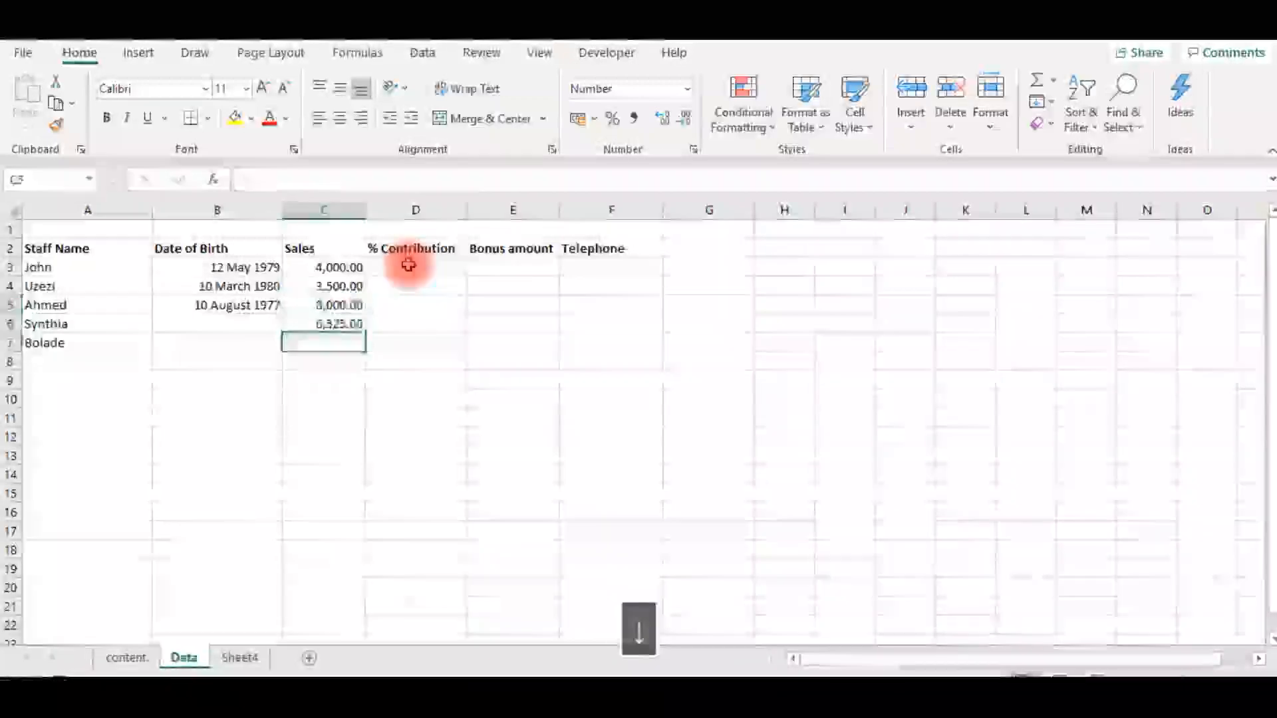
key("Up")
key("Left")
key("Left")
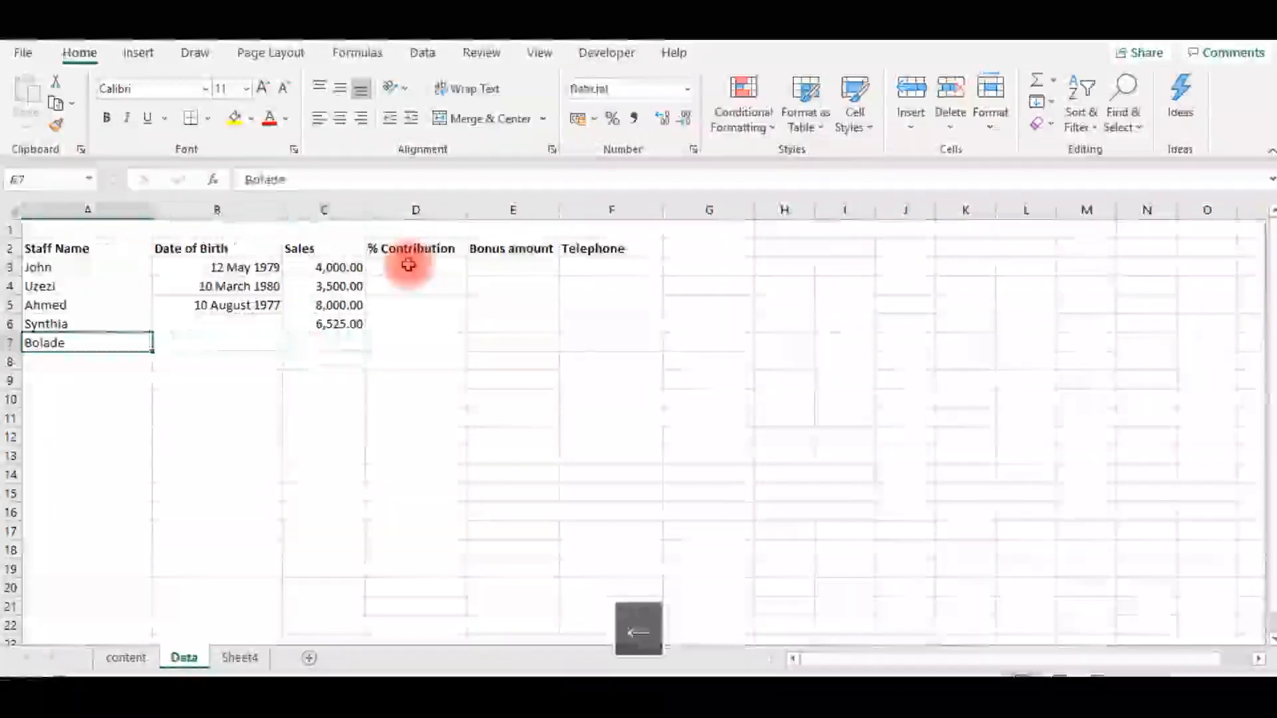
key("Up")
key("Up")
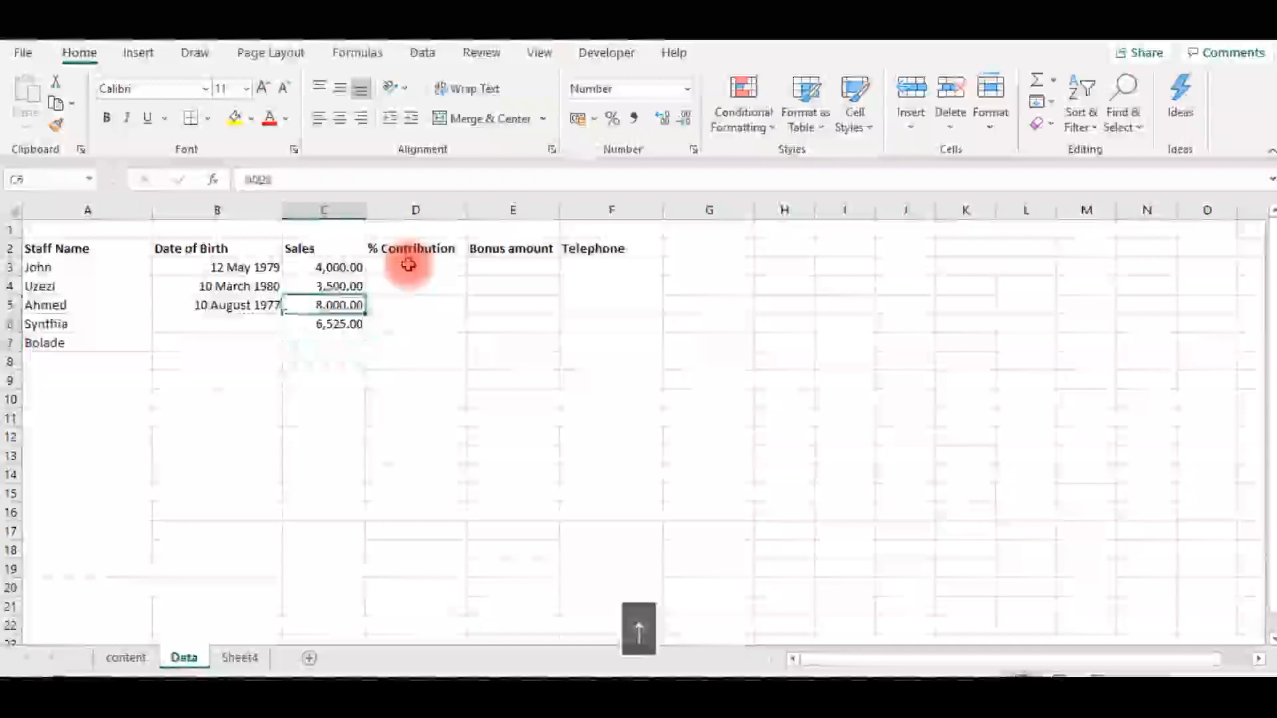
key("Left")
key("Down")
type("5")
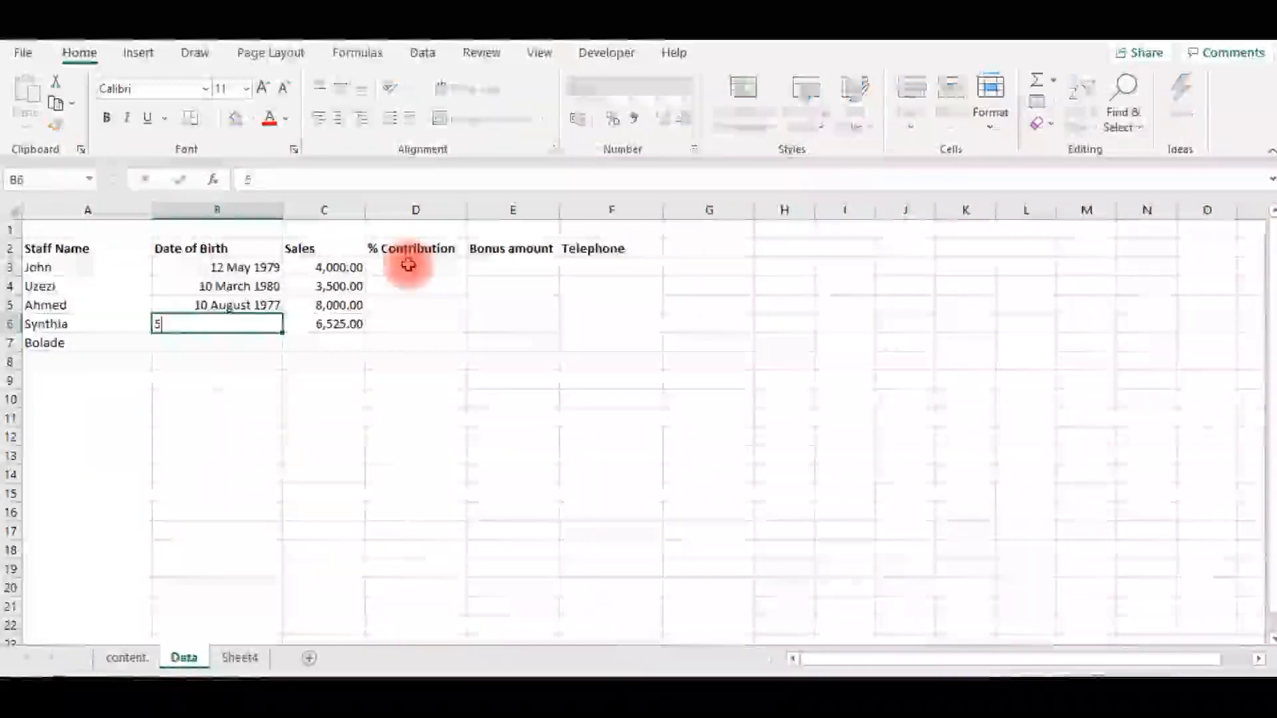
type("/5/7")
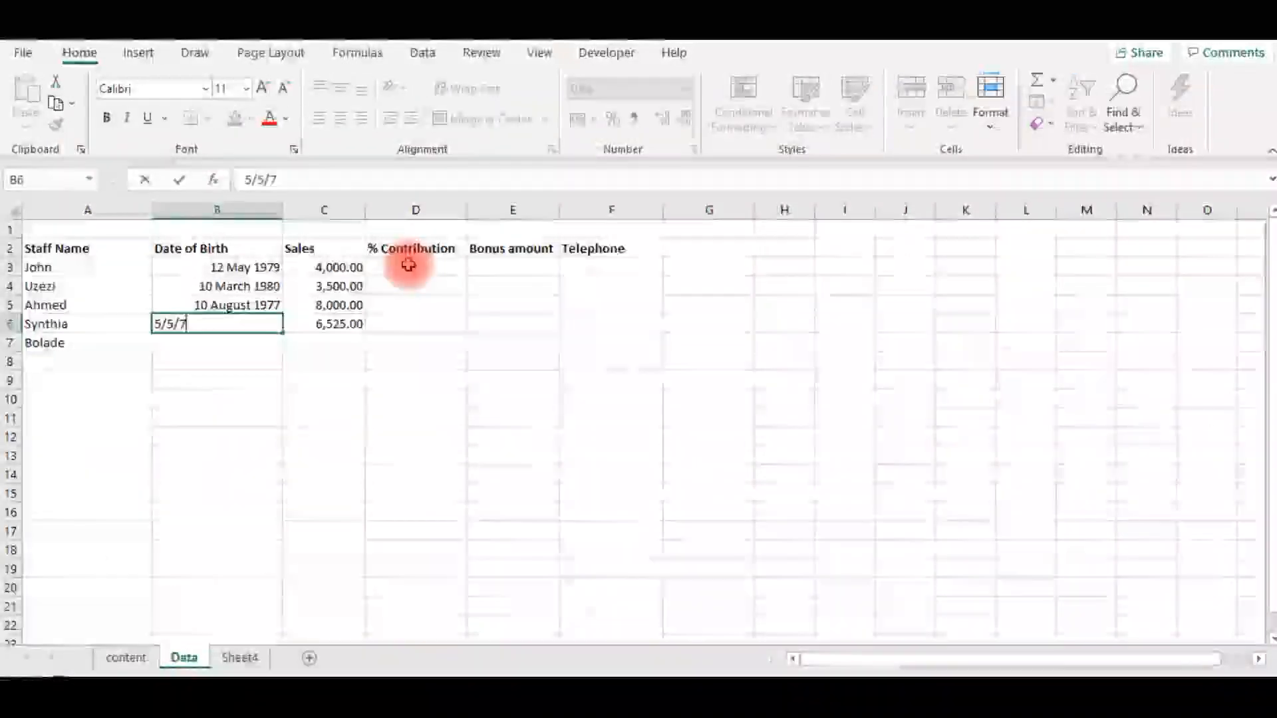
key("BackSpace")
type("1985")
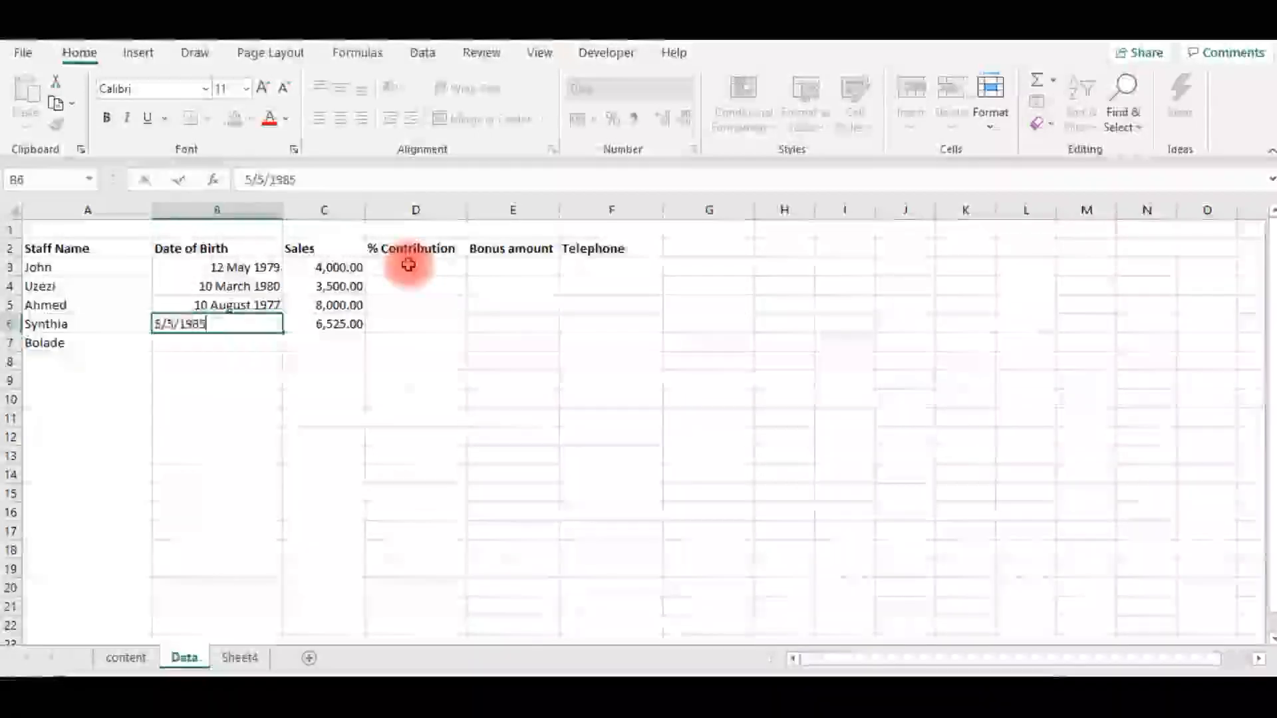
key("Return")
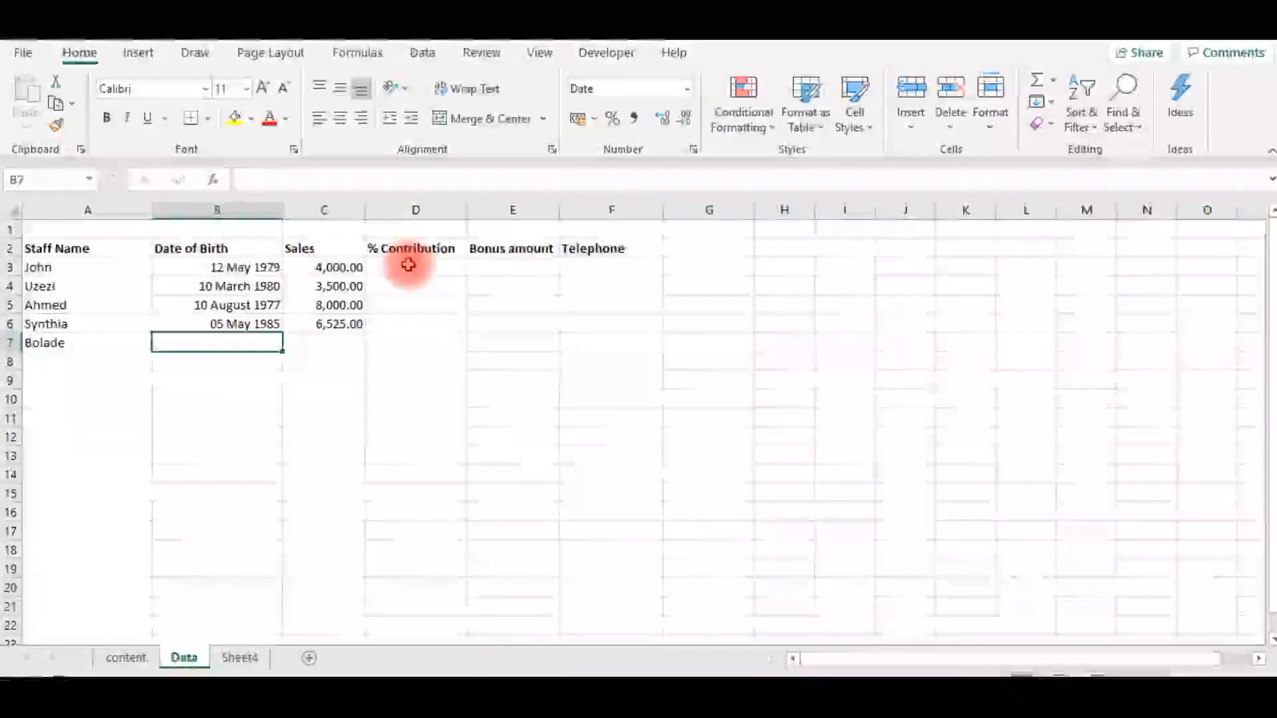
- Enter the fifth staff member's date of birth in cell B7 and sales figure 5,000 in cell C7
type("03/06/")
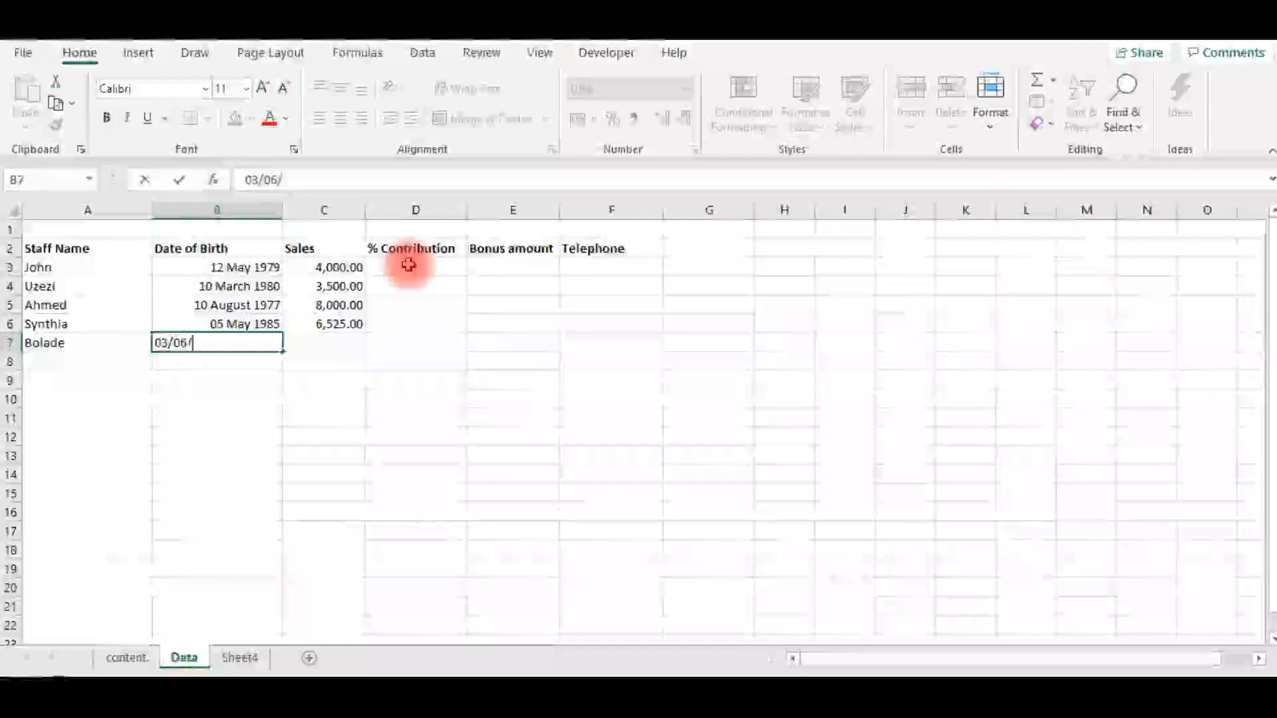
type("1986")
key("Return")
key("Up")
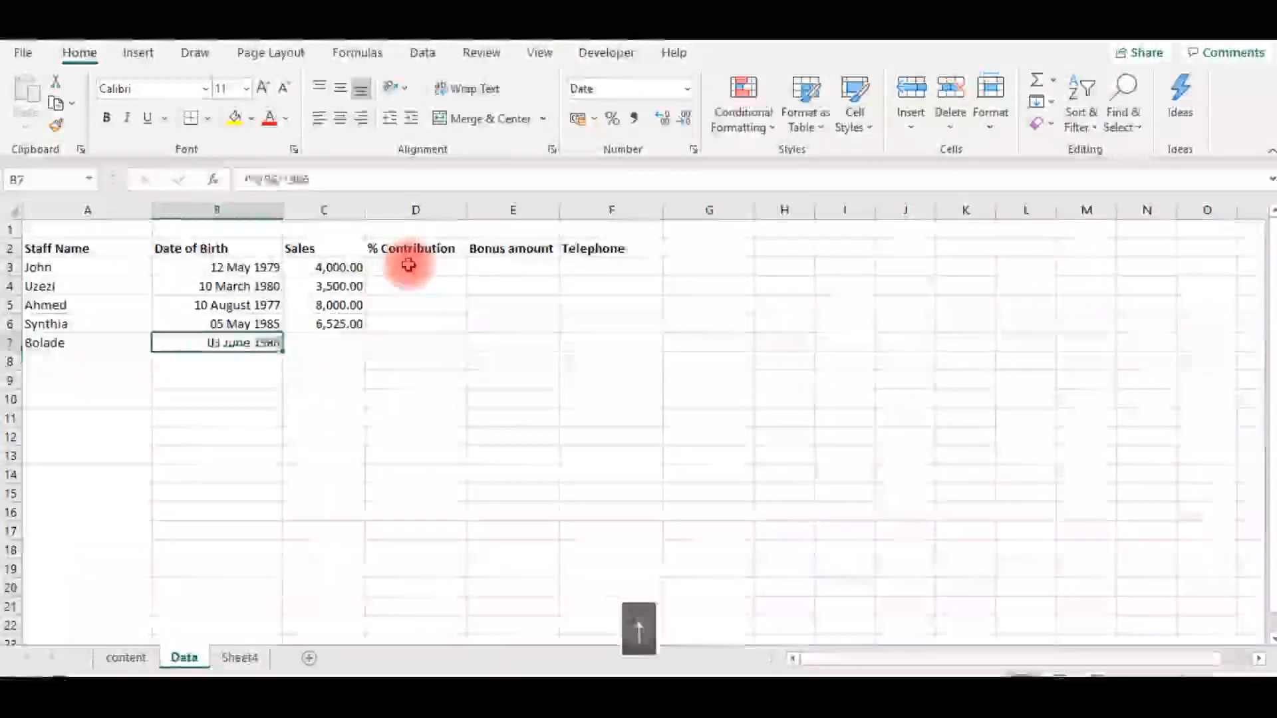
key("Right")
type("5,000")
key("Return")
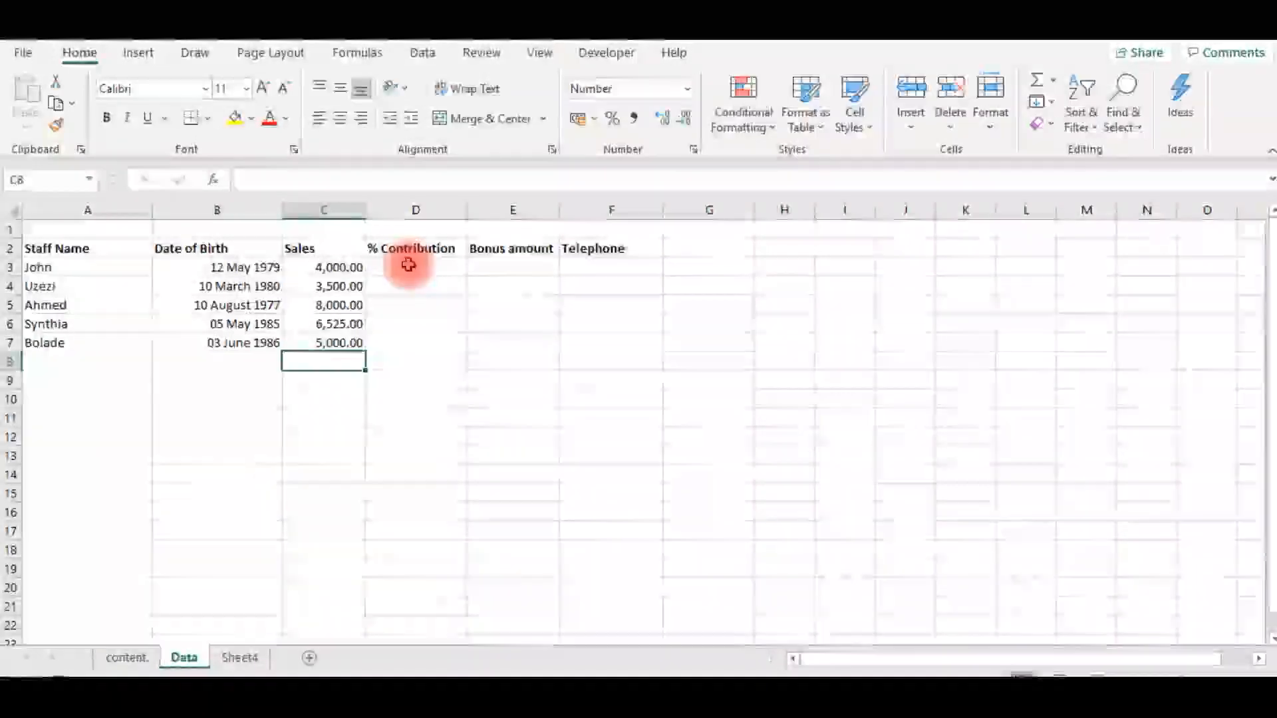
- Total the sales range C3:C8 in cell C9 with AutoSum and select the first % Contribution cell, D3
key("Down")
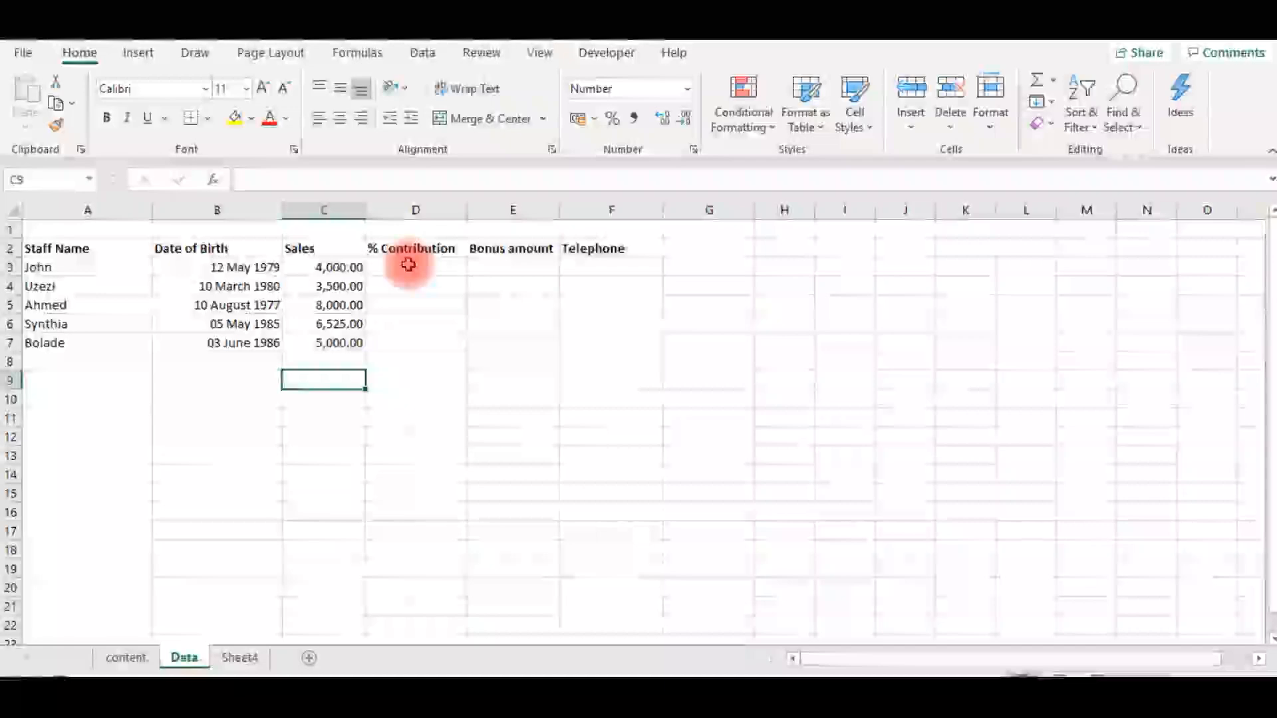
key("alt+bracketleft")
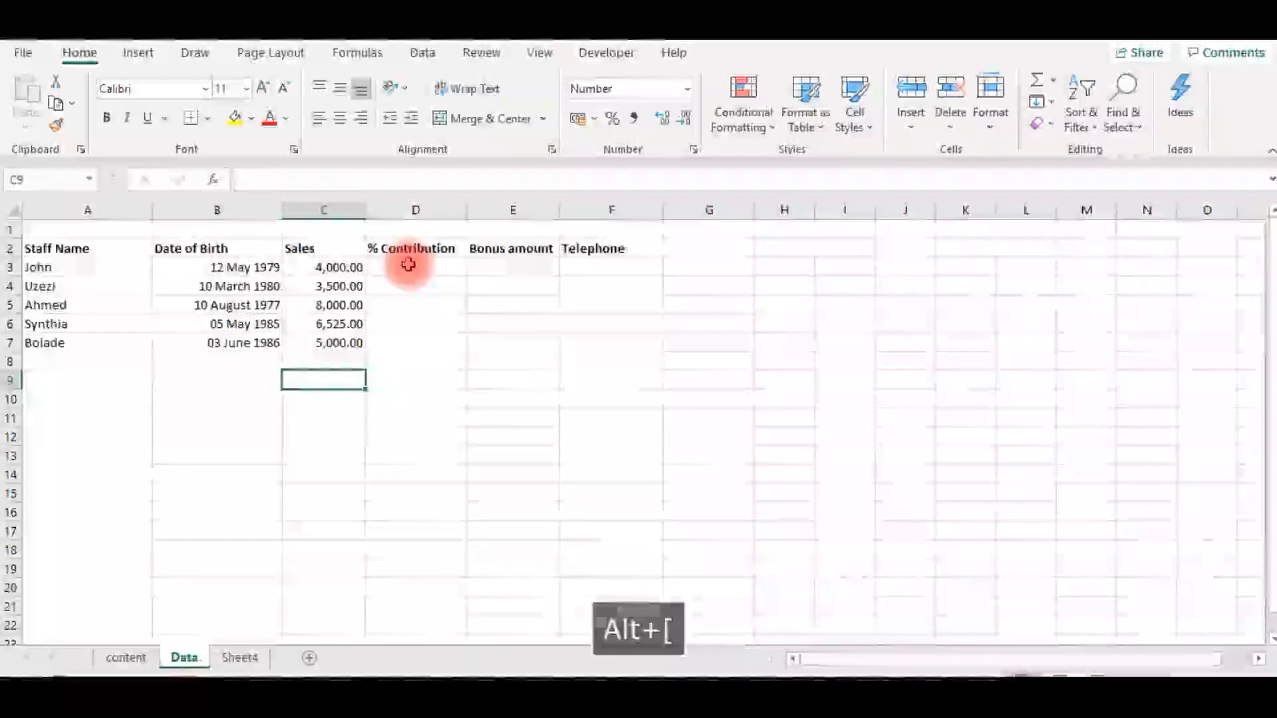
key("alt+equal")
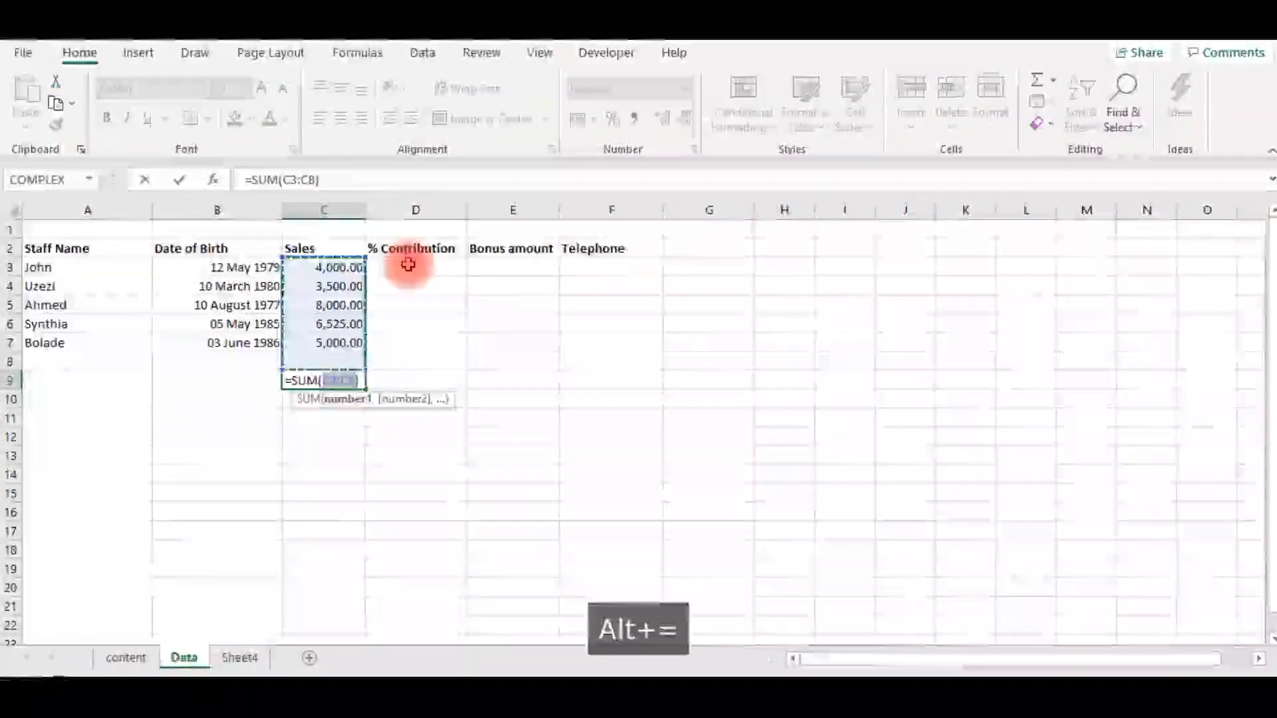
key("Return")
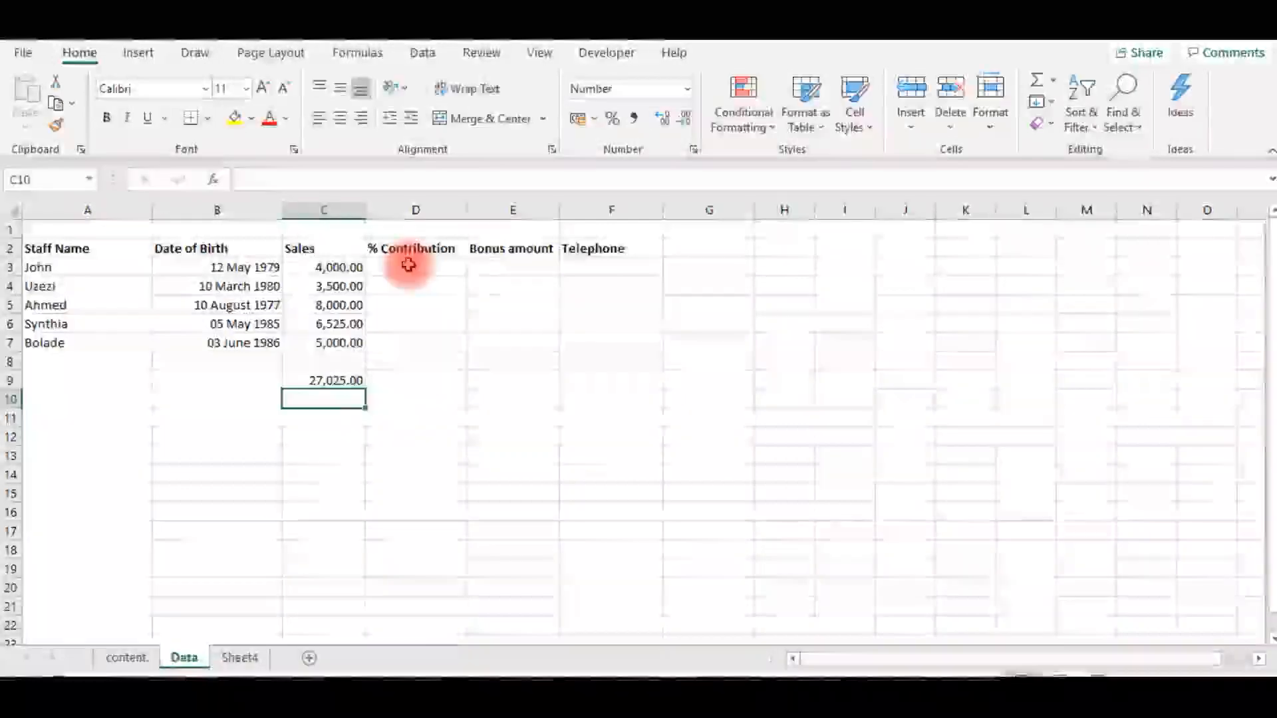
key("Up")
key("Up")
key("Up")
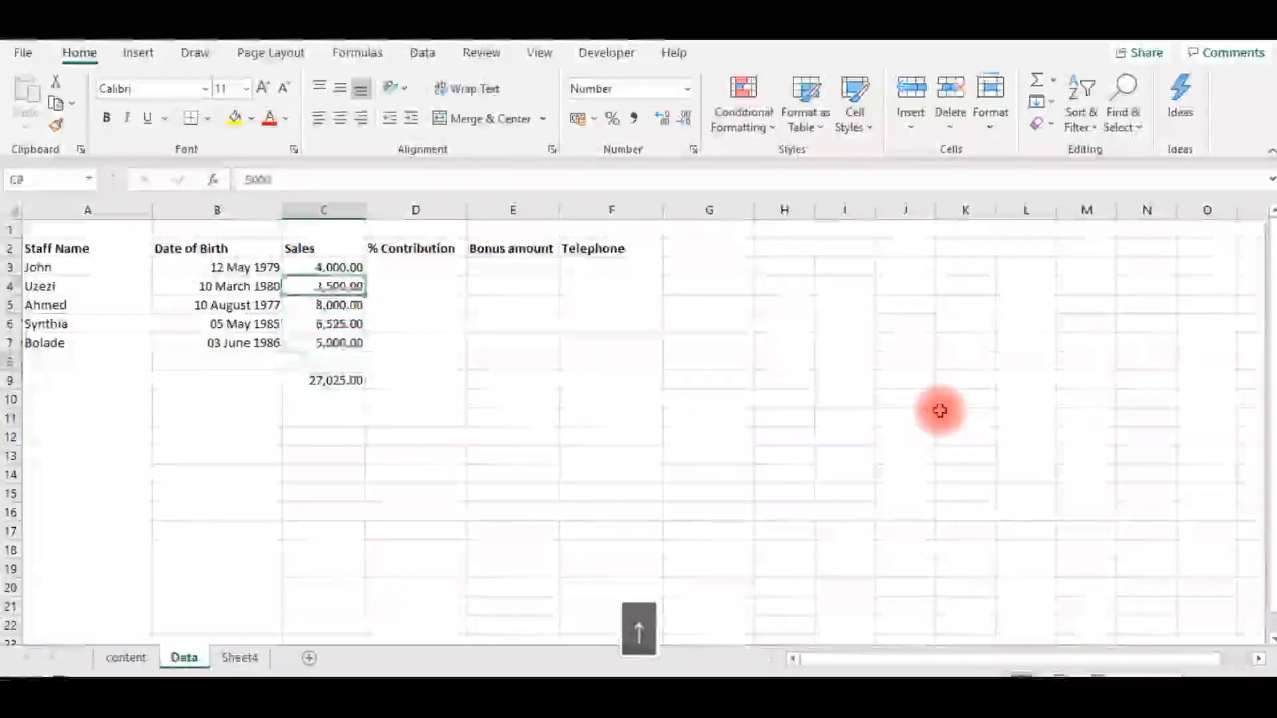
key("Up")
key("Right")
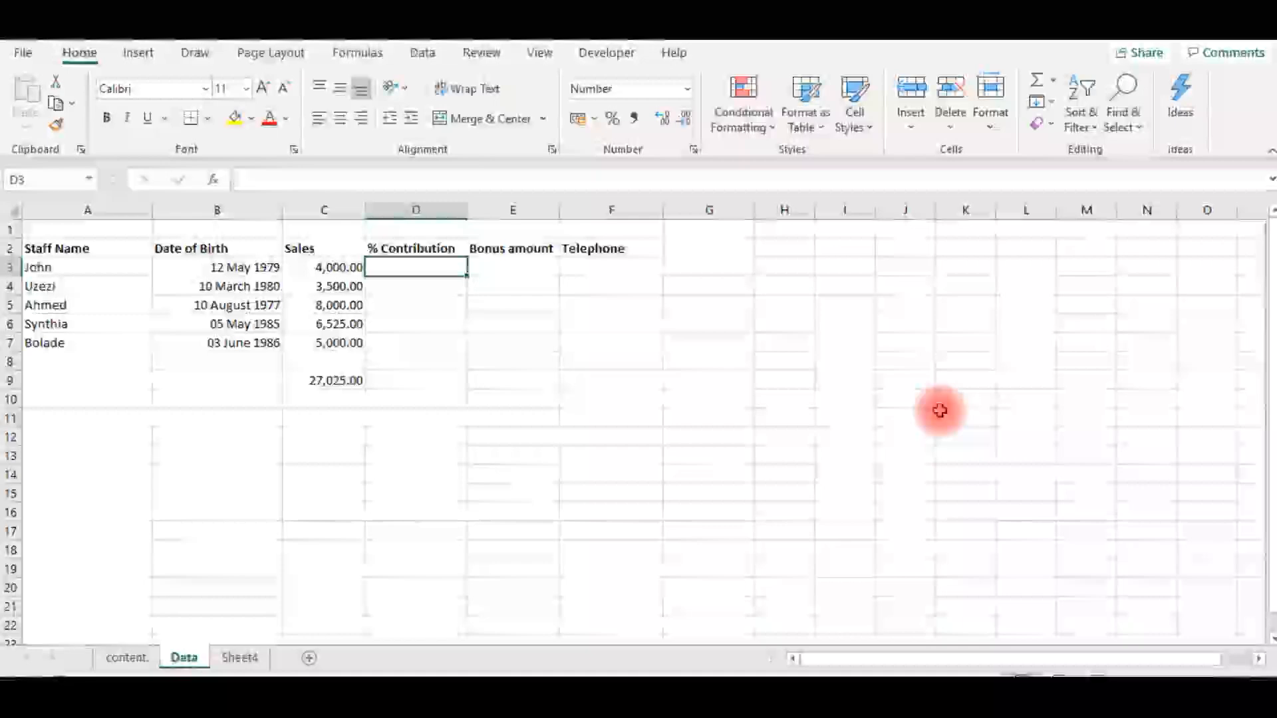
key("Left")
key("Down")
key("Down")
key("Down")
key("Down")
key("Down")
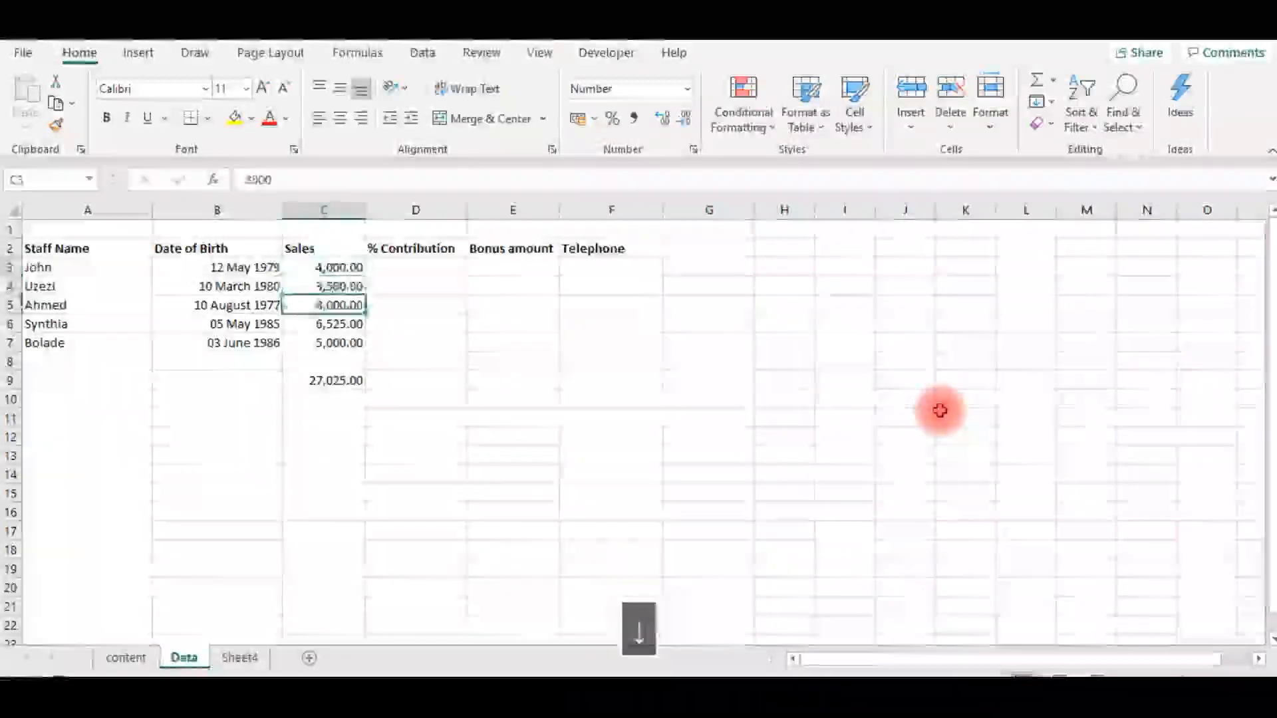
key("Down")
key("Up")
key("Up")
key("Up")
key("Up")
key("Up")
key("Up")
key("Right")
- Calculate the first staff member's % contribution in cell D3 with the formula =C3/C9
type("=")
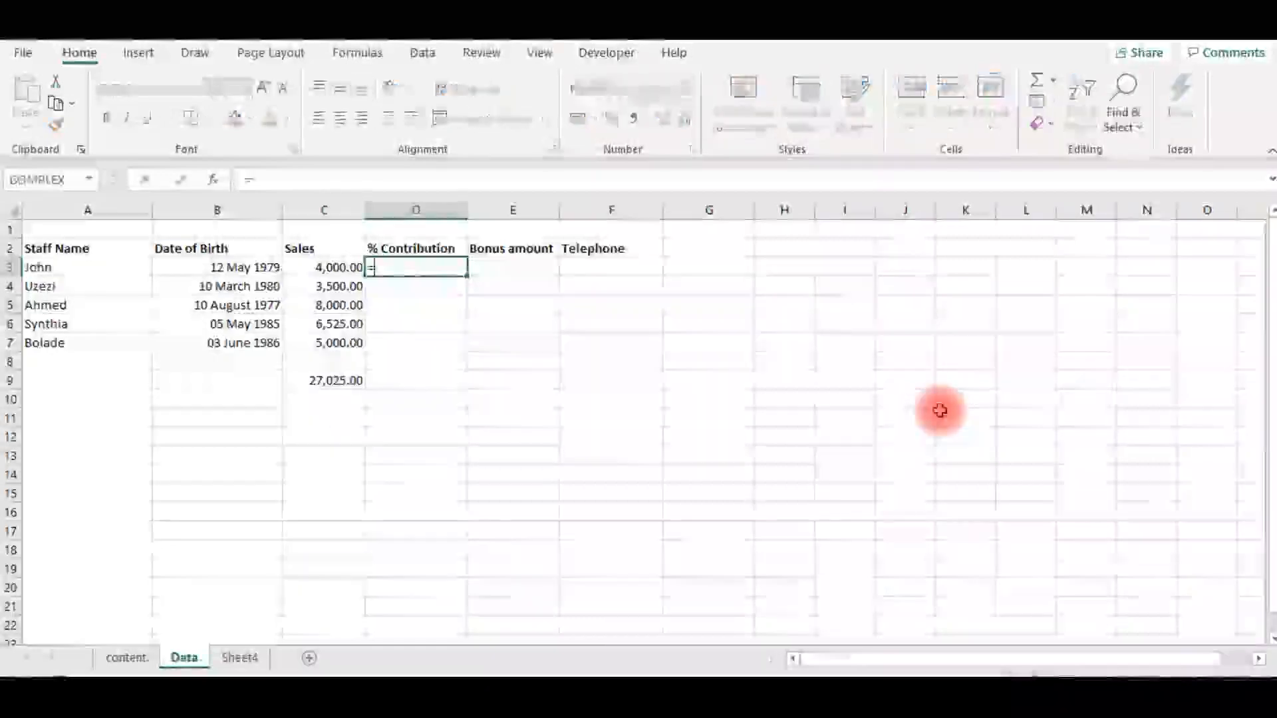
key("Left")
type("/")
key("Down")
key("Down")
key("Down")
key("Down")
key("Down")
key("Down")
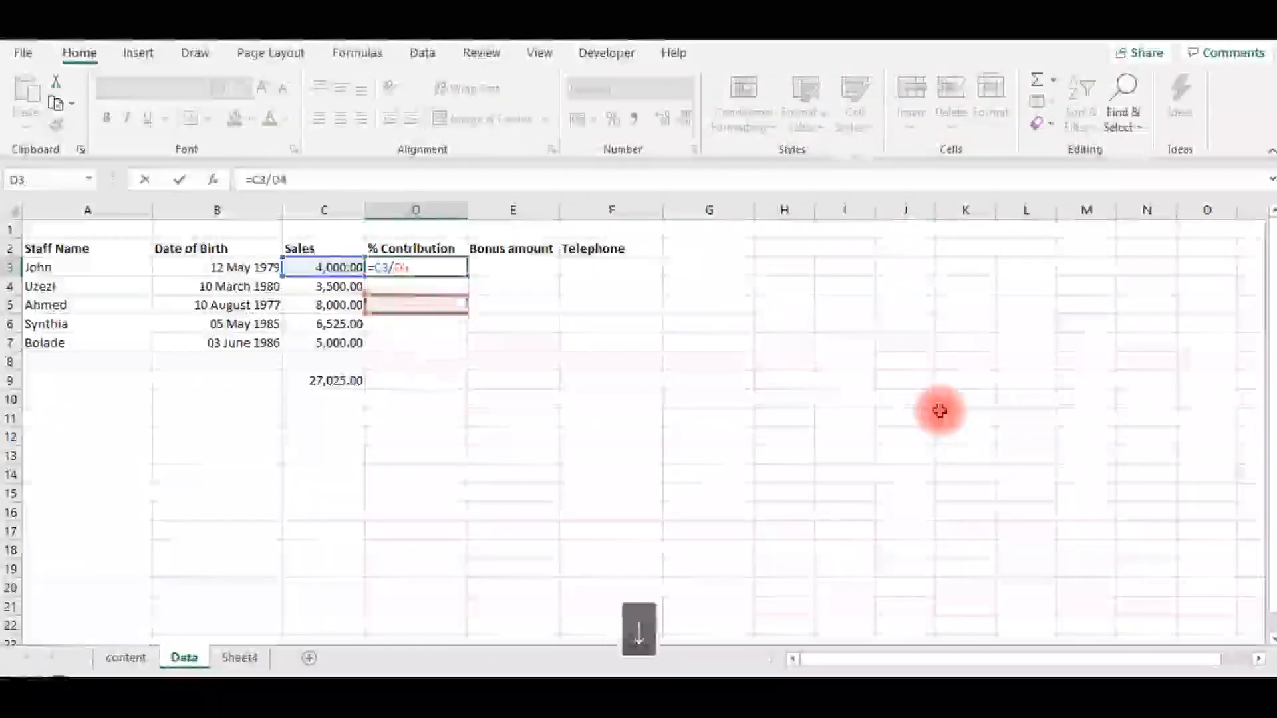
key("Return")
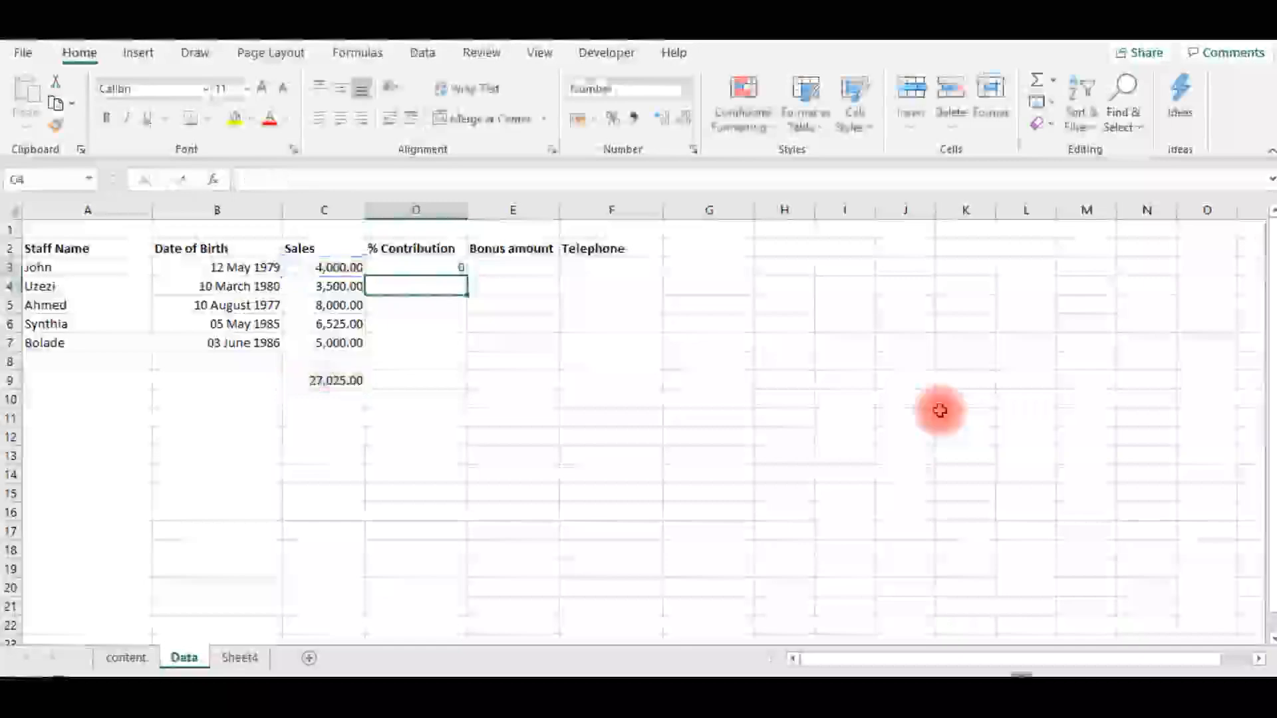
- Format cell D3 as Percentage with 2 decimal places
key("Up")
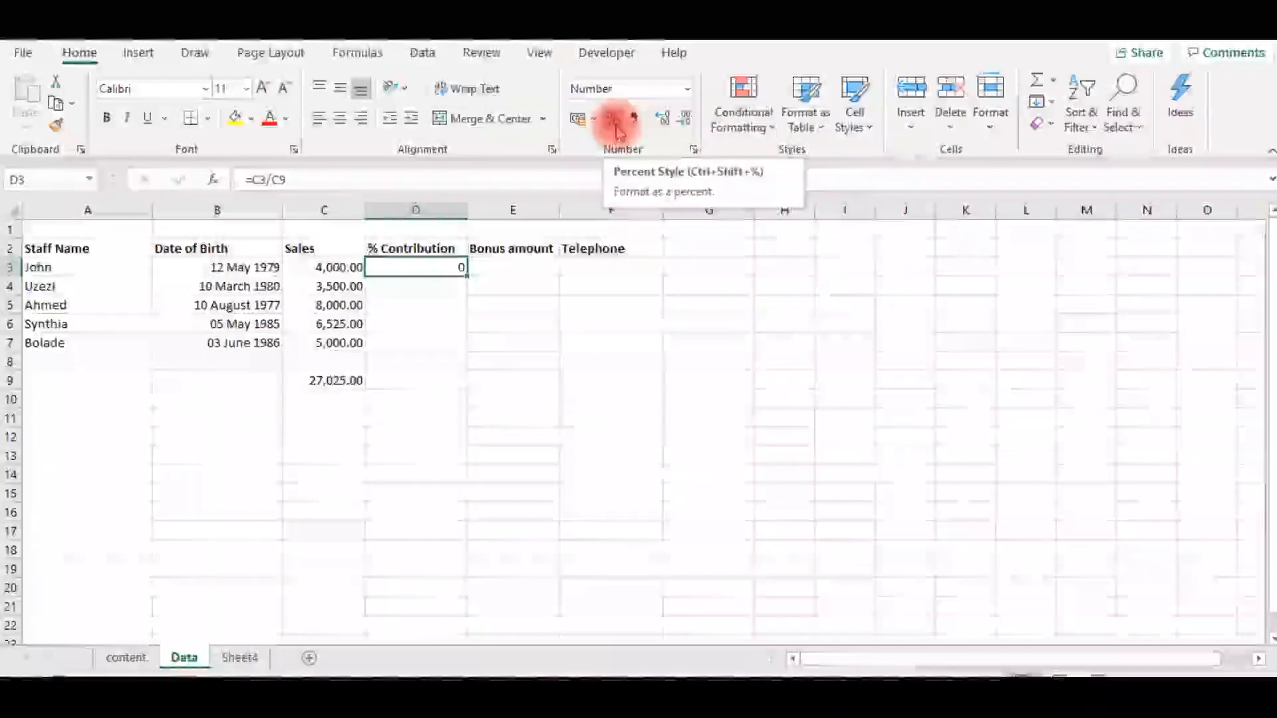
left_click(694, 150)
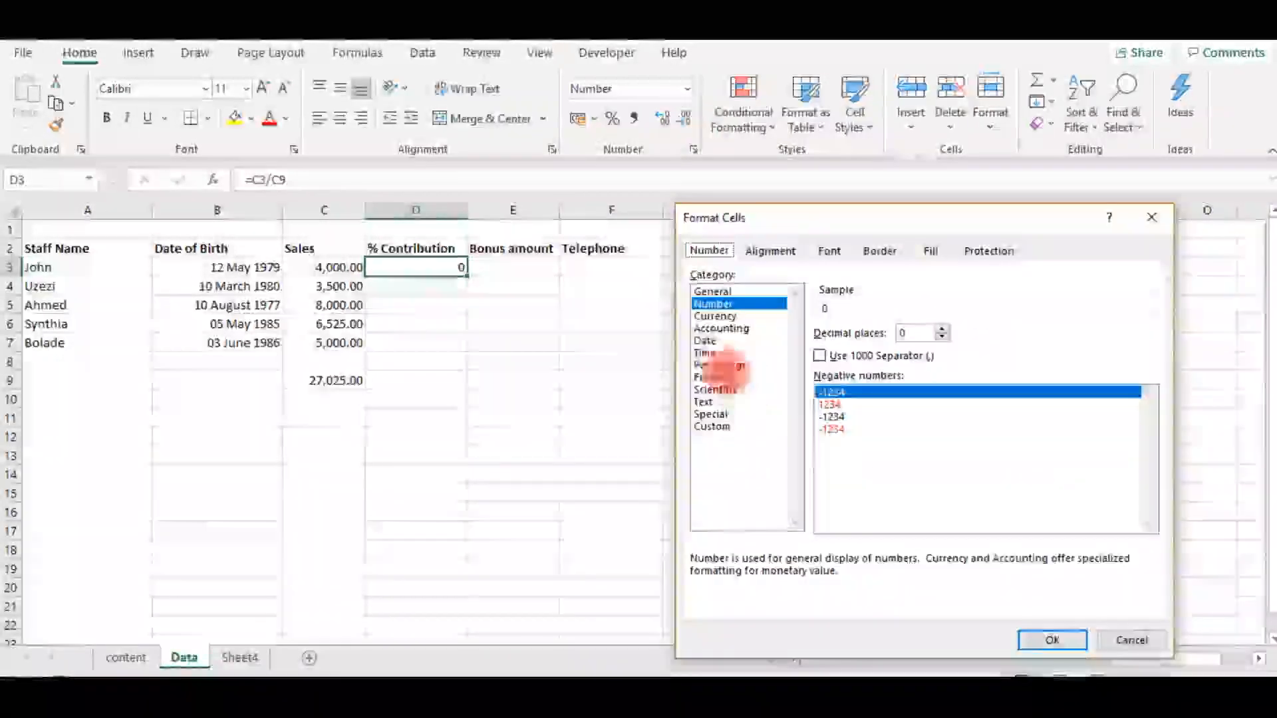
left_click(720, 366)
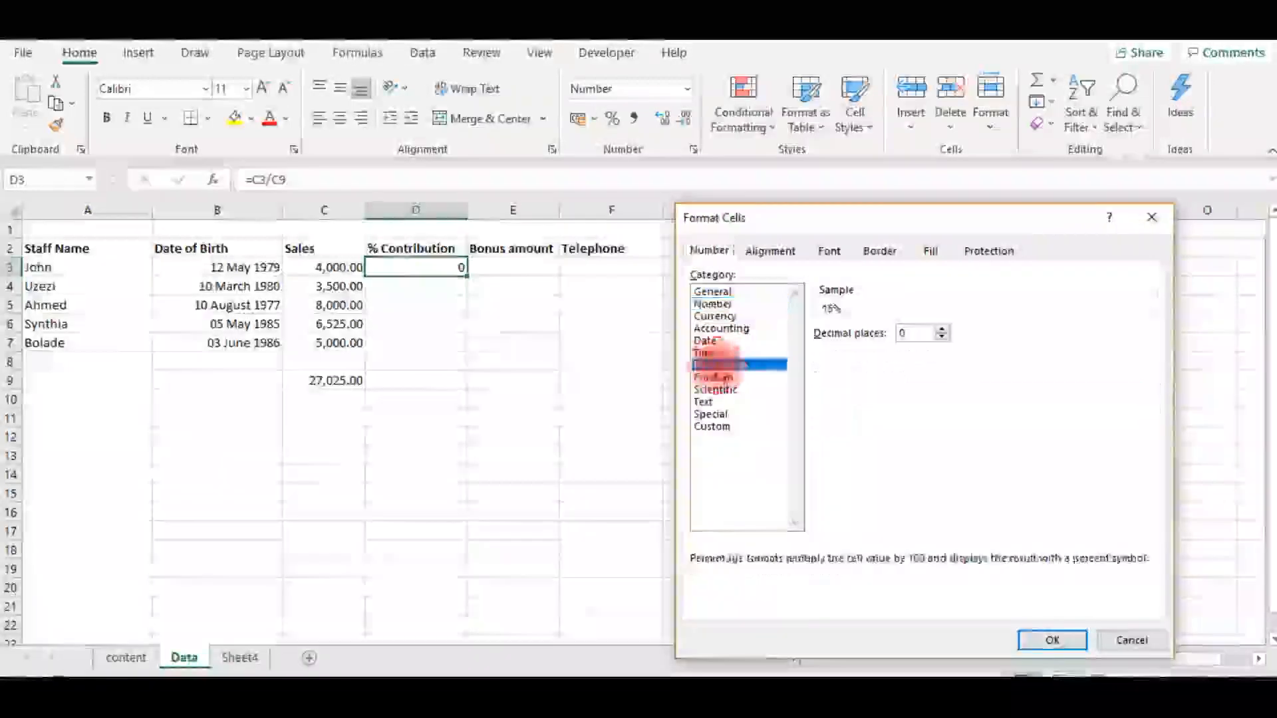
left_click(942, 328)
left_click(943, 329)
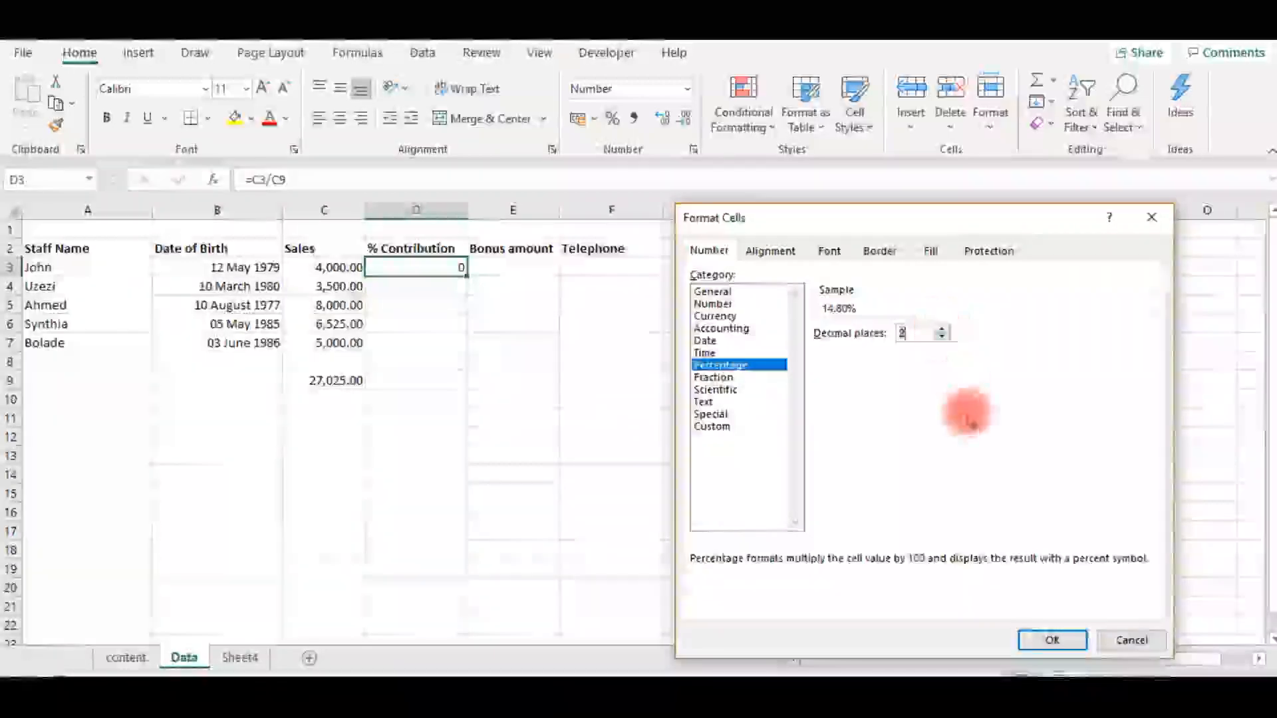
left_click(1050, 641)
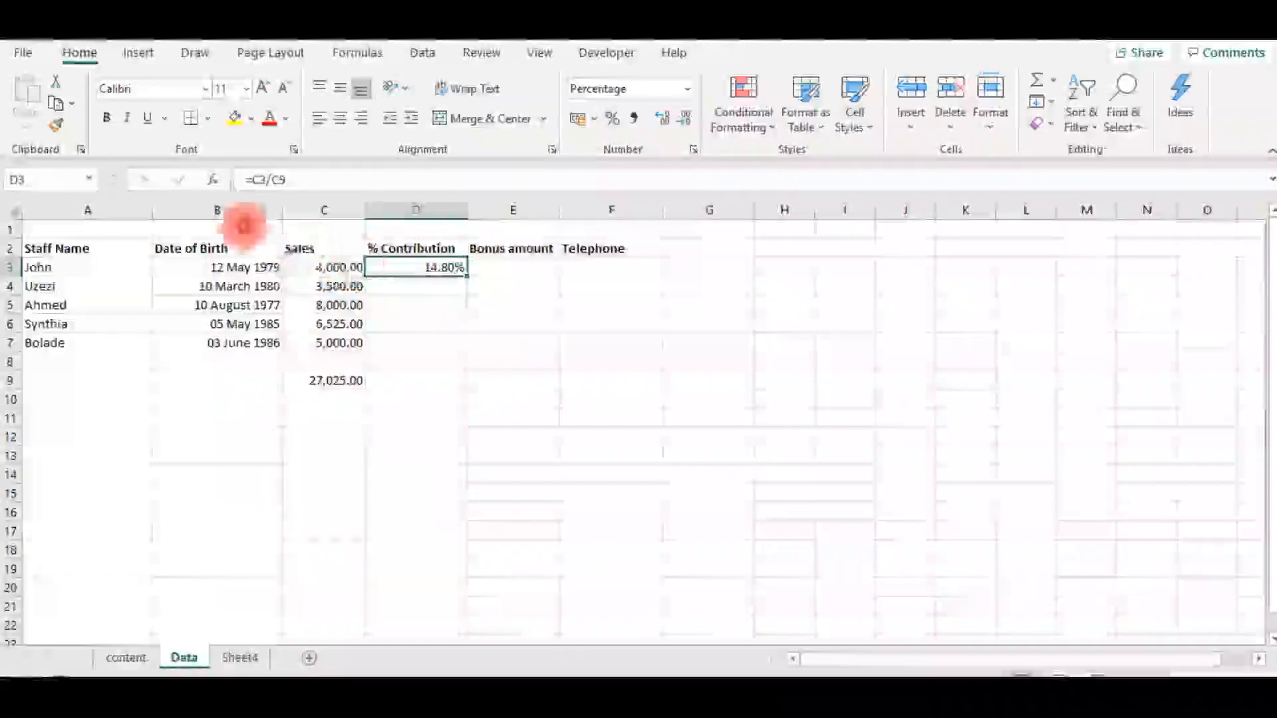
- Calculate the second staff member's % contribution in cell D4 with the formula =C4/C9 and reselect cell D3
left_click(397, 285)
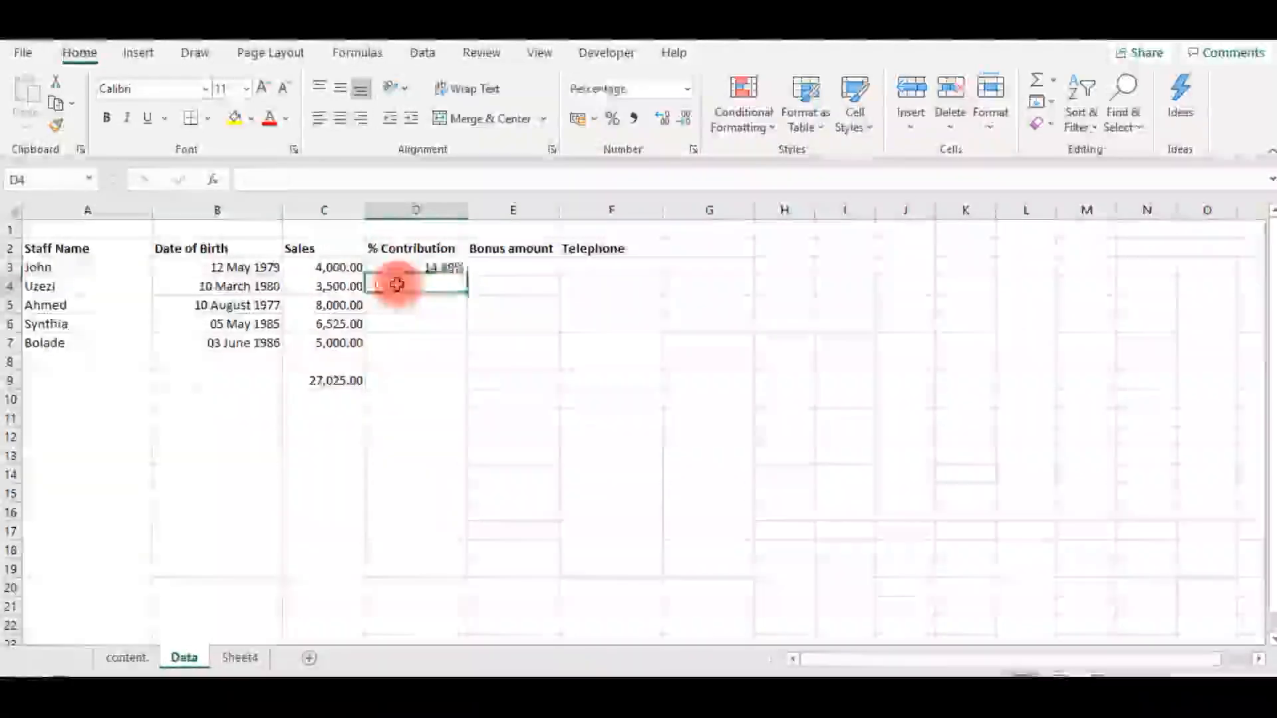
type("=C4/")
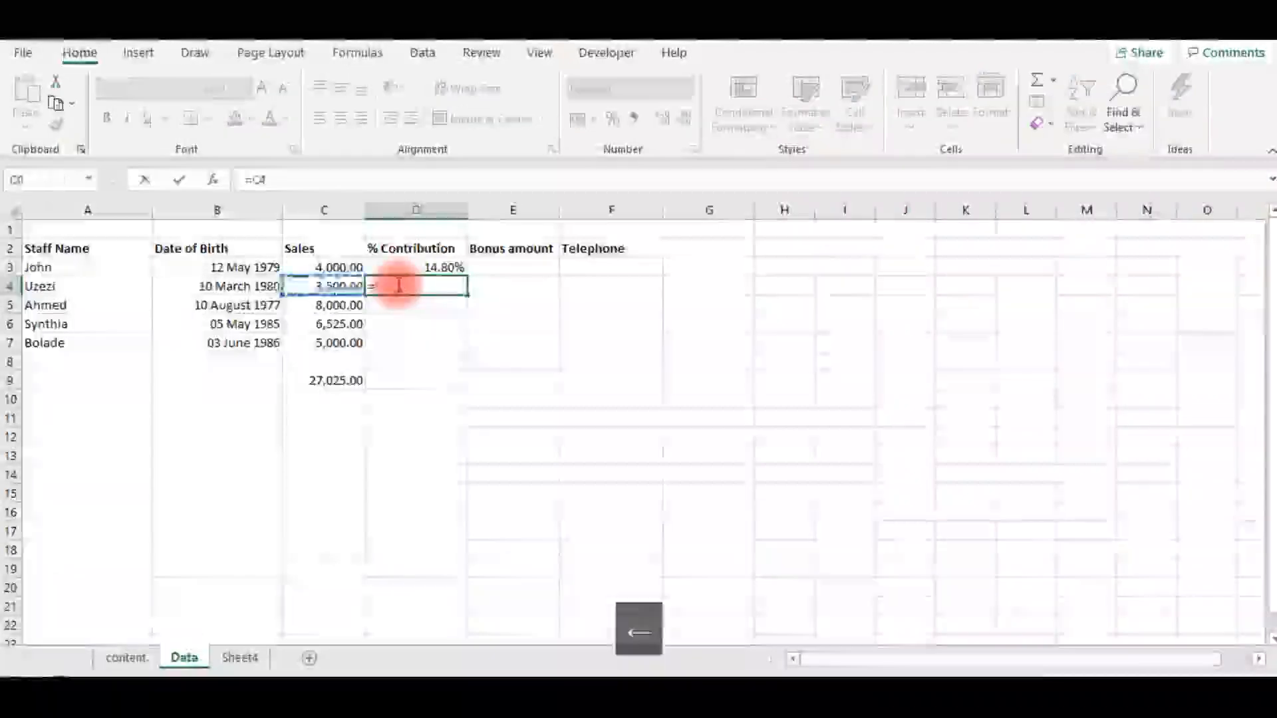
key("Down")
key("Down")
key("Down")
key("Down")
key("Down")
key("Left")
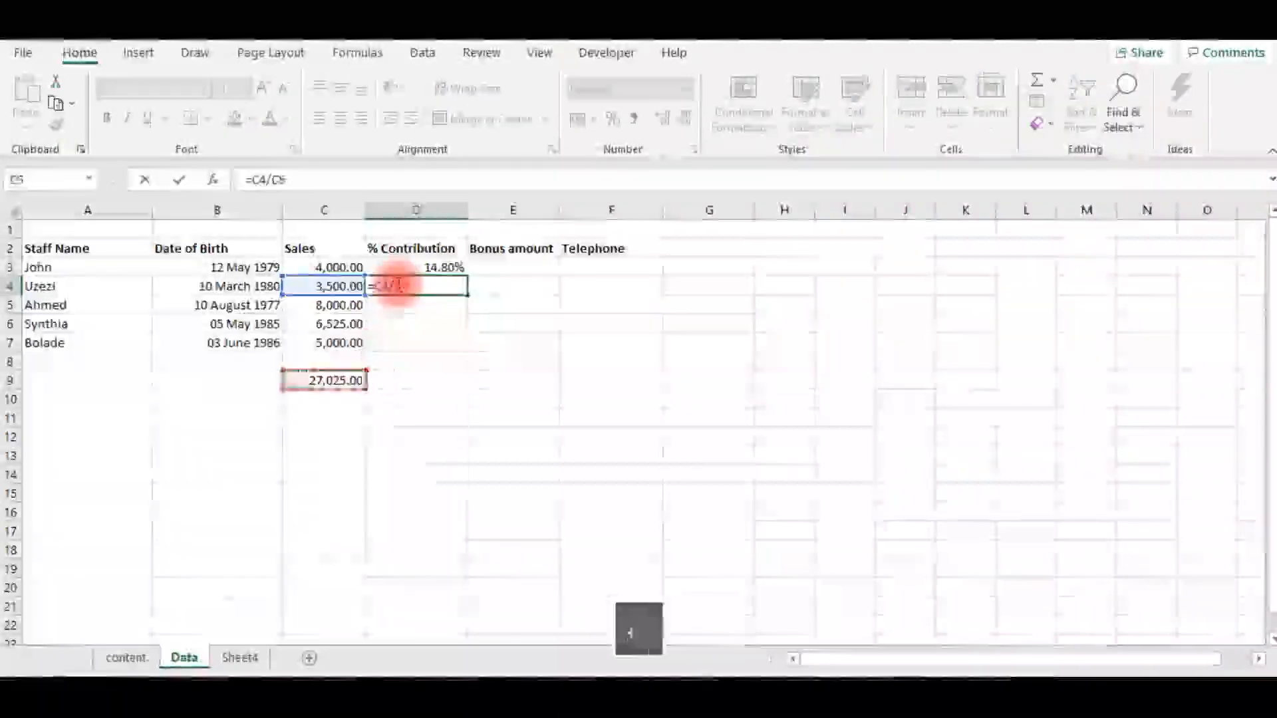
key("Return")
key("Up")
key("Up")
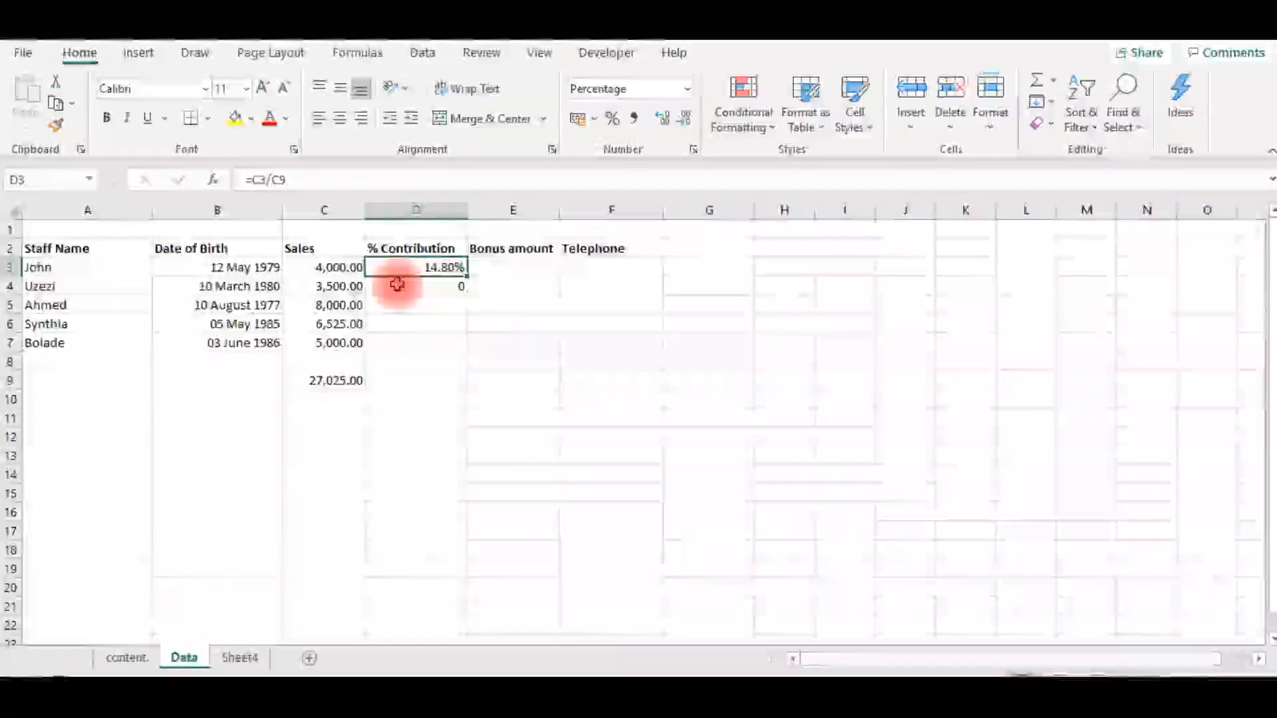
- Format the % Contribution cells D3:D7 as Percentage with 2 decimal places
key("shift+Down")
key("shift+Down")
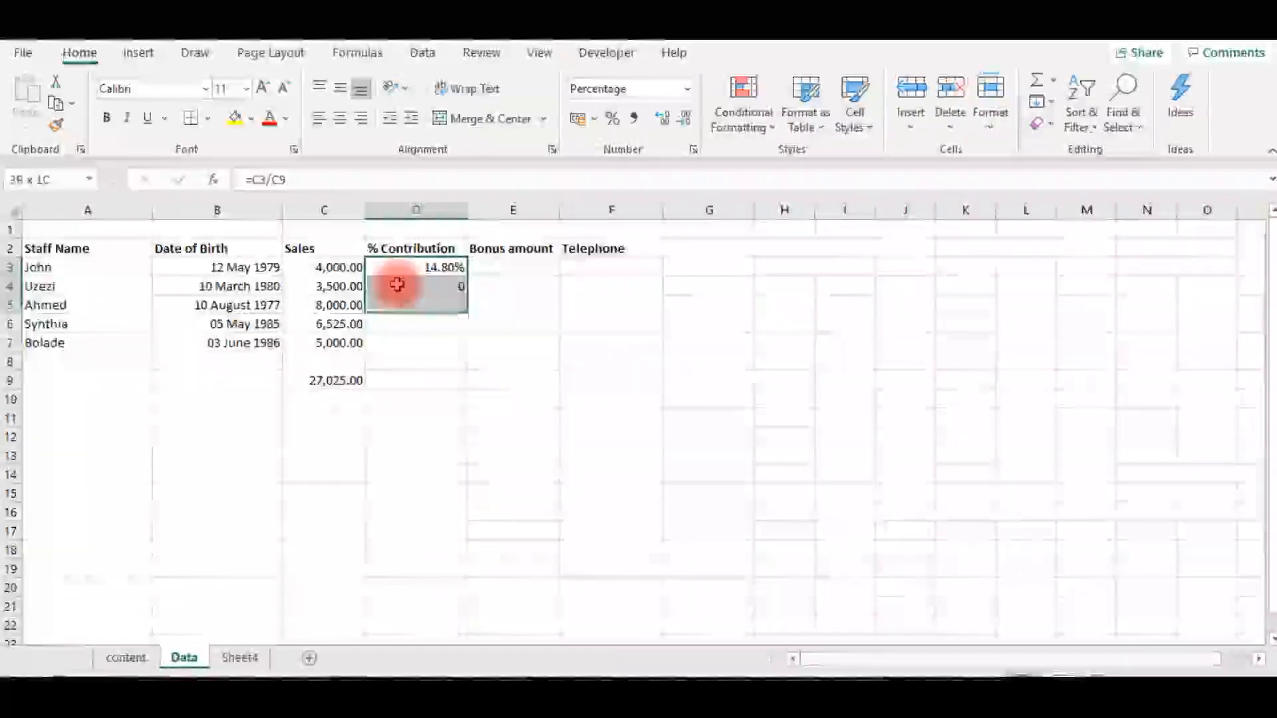
key("shift+Down")
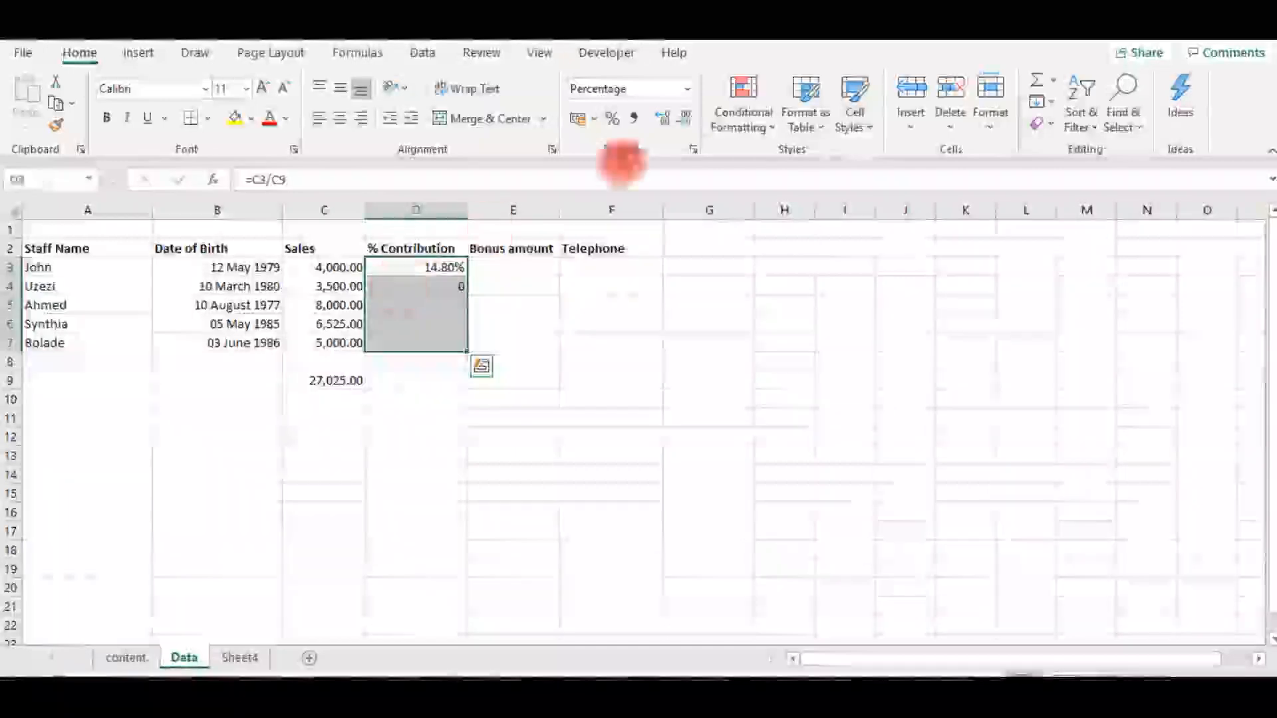
left_click(622, 123)
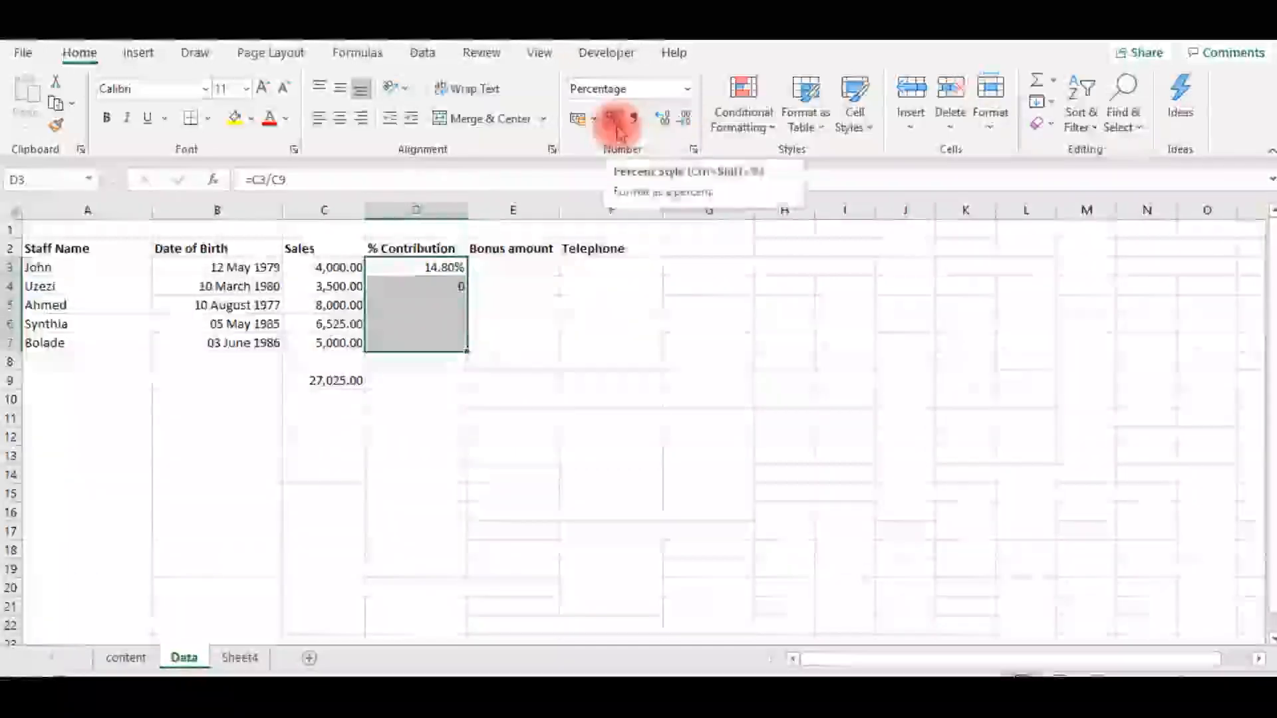
left_click(615, 123)
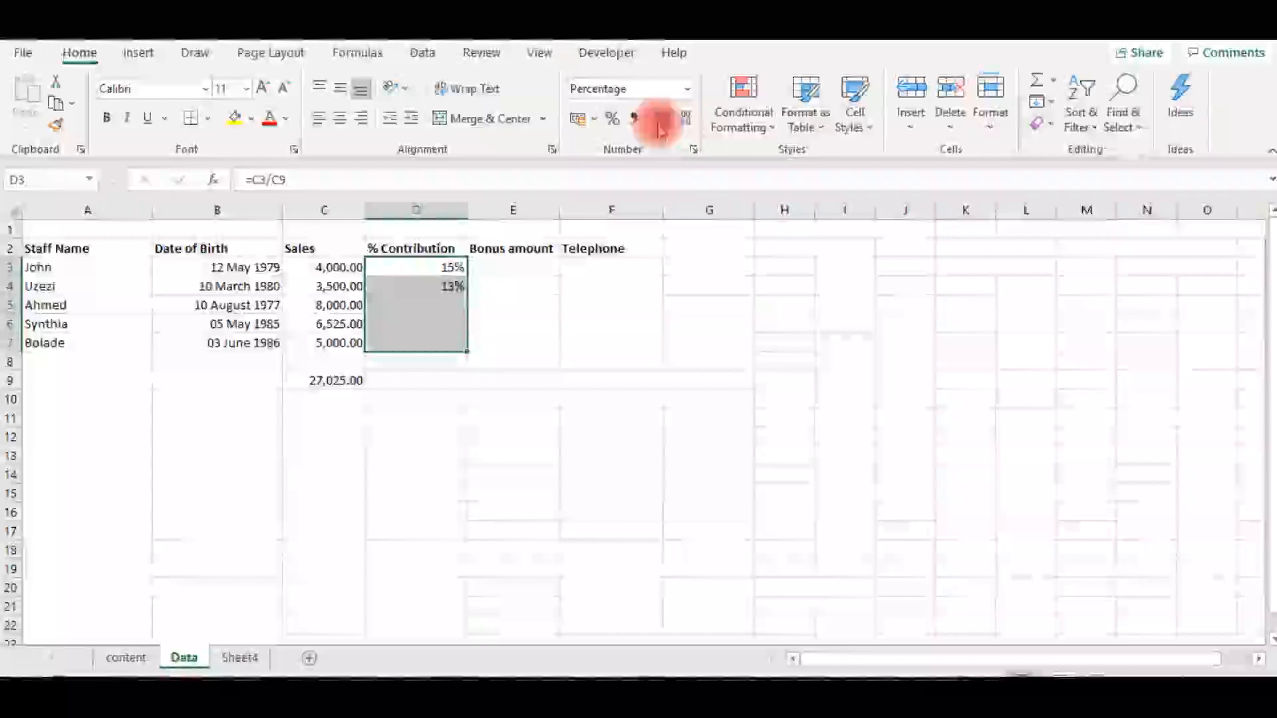
left_click(660, 121)
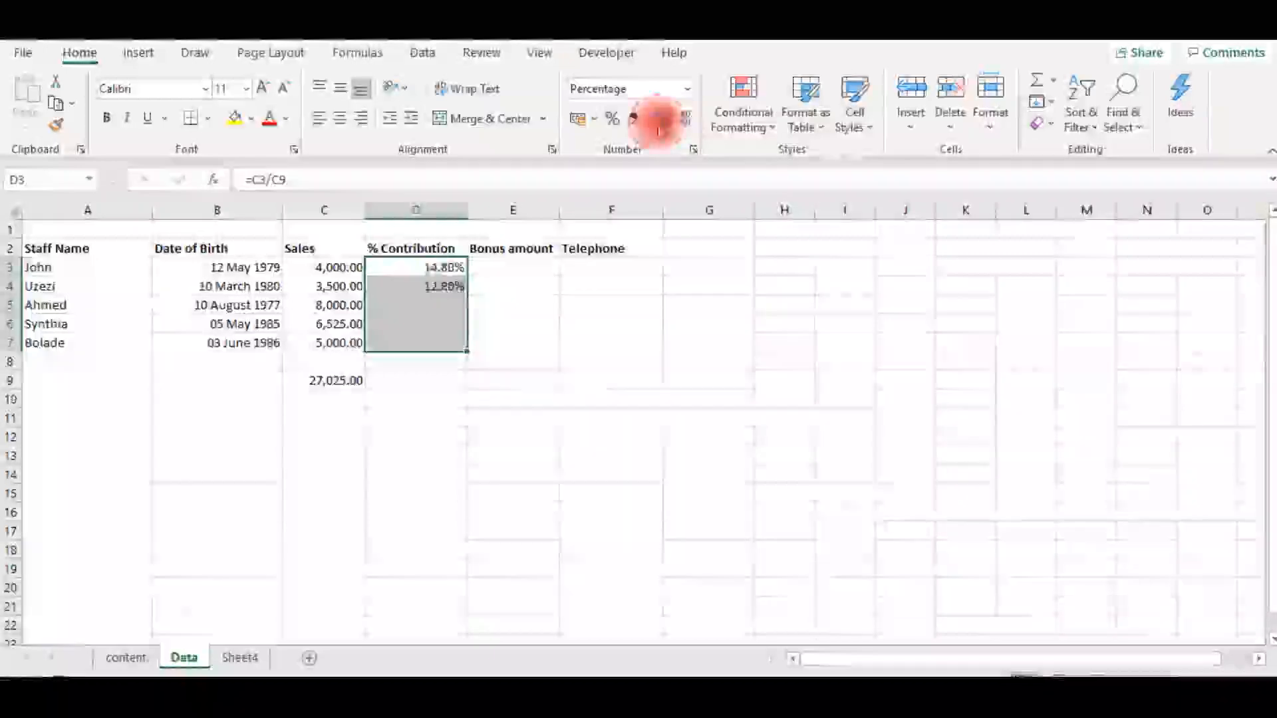
- Calculate the third staff member's % contribution in cell D5 with the formula =C5/C9
left_click(441, 304)
type("=")
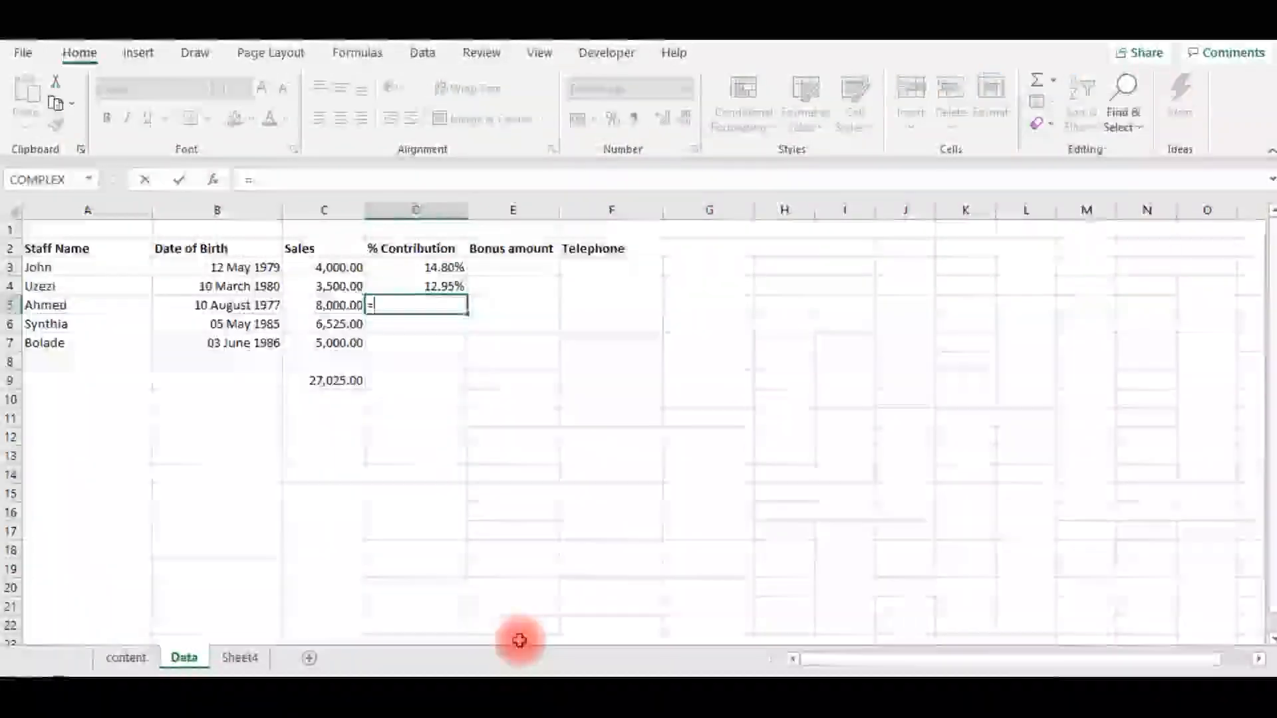
key("Left")
type("/")
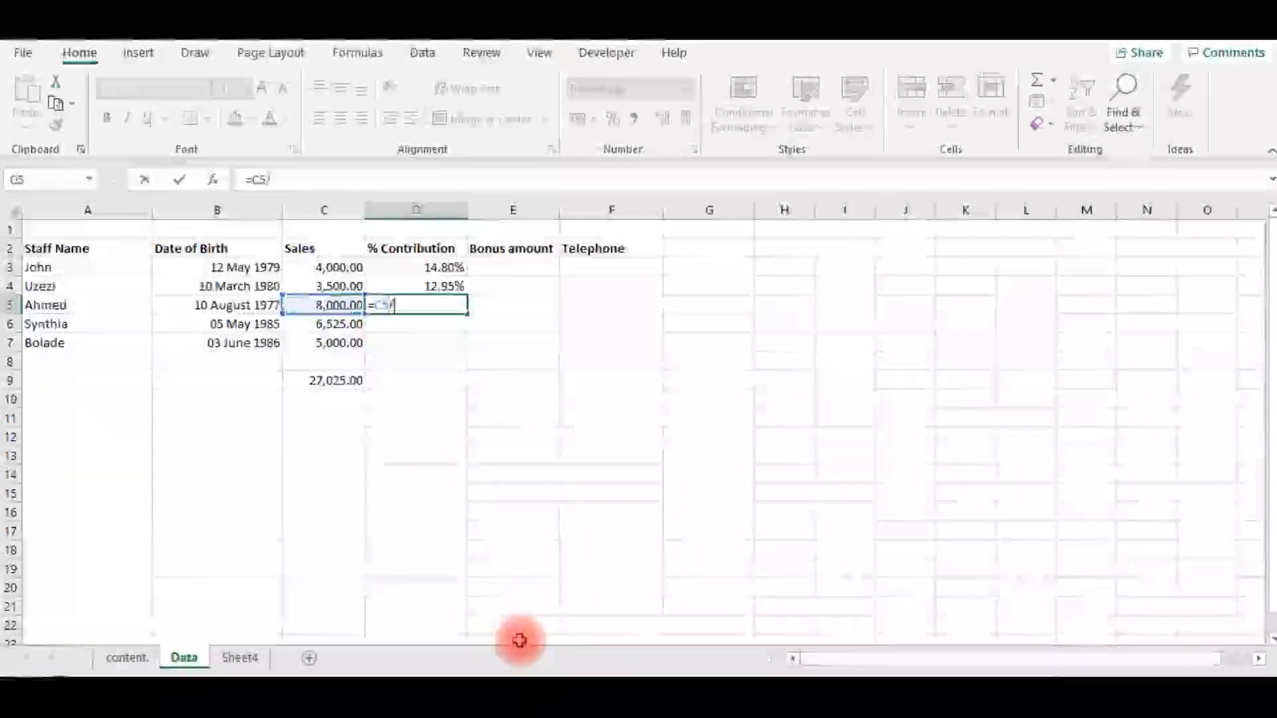
key("Down")
key("Down")
key("Down")
key("Down")
key("Left")
key("F4")
key("Return")
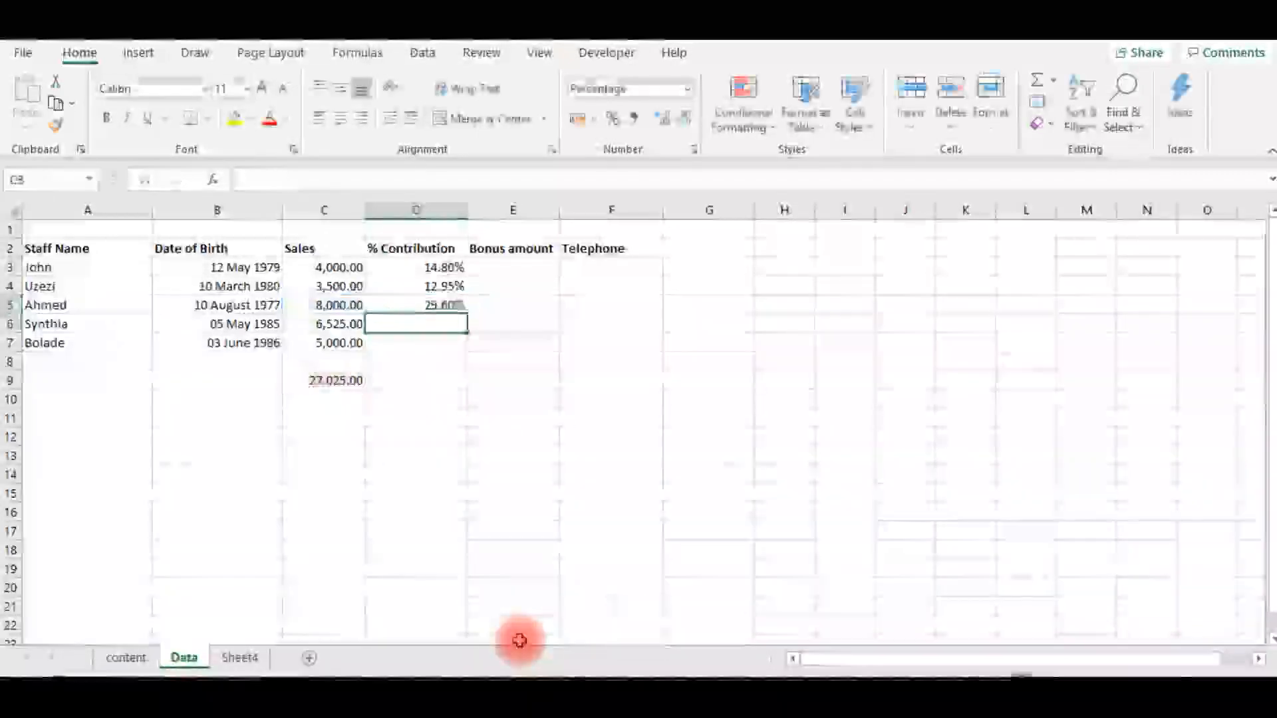
- Calculate the fourth staff member's % contribution in cell D6 with the formula =C6/C9
type("=")
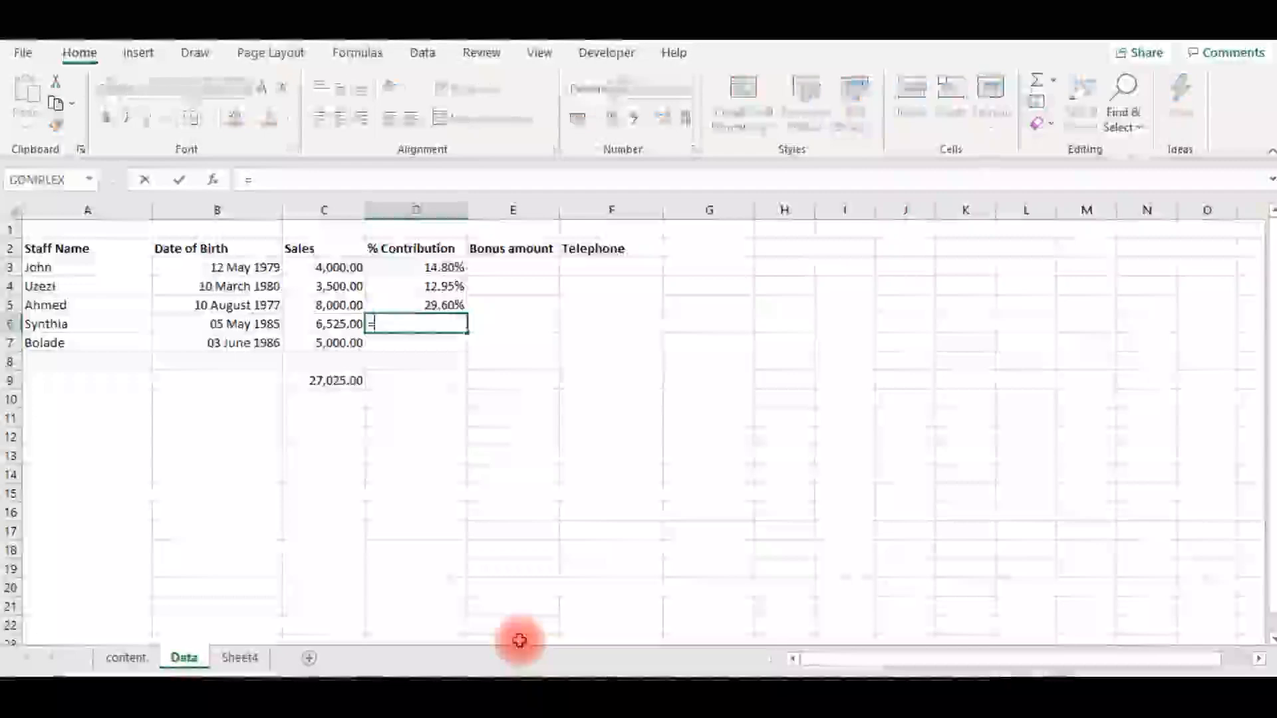
key("Left")
type("/")
key("Down")
key("Down")
key("Down")
key("Left")
key("F4")
key("Return")
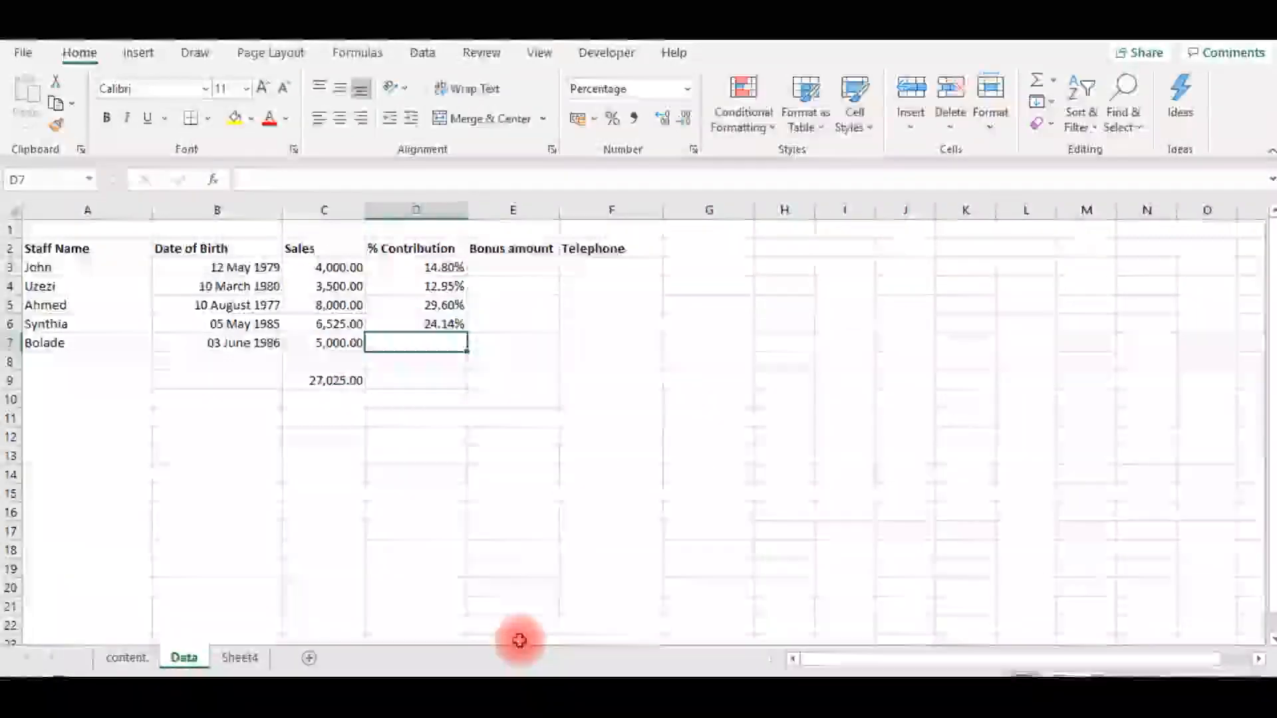
- Calculate the fifth staff member's % contribution in cell D7 with the formula =C7/C9
type("=")
key("Left")
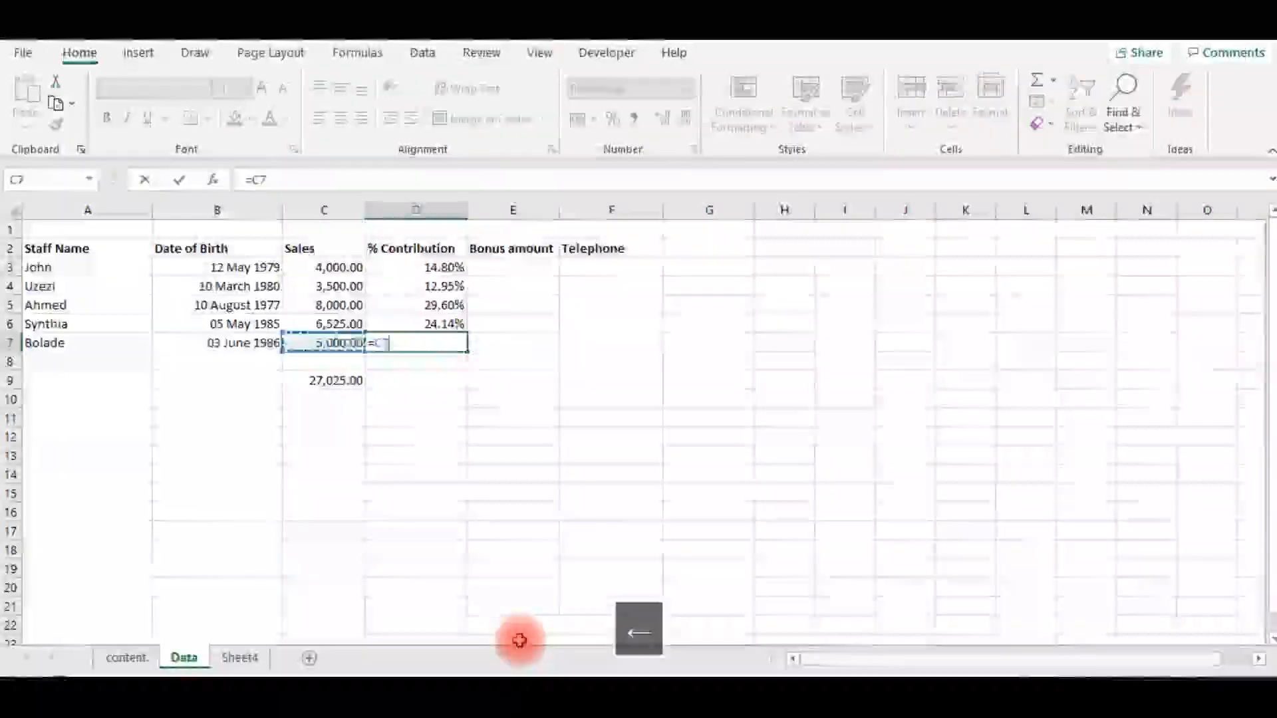
type("/")
key("Down")
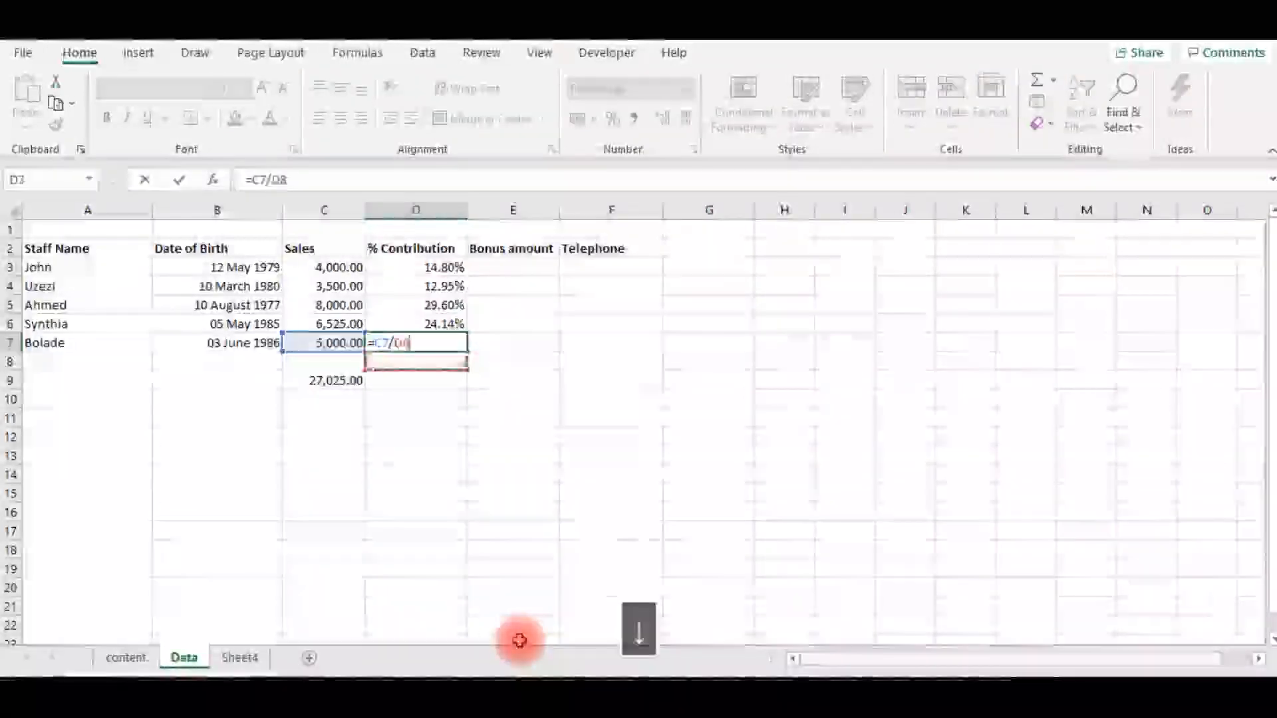
key("Down")
key("Left")
key("F4")
key("Return")
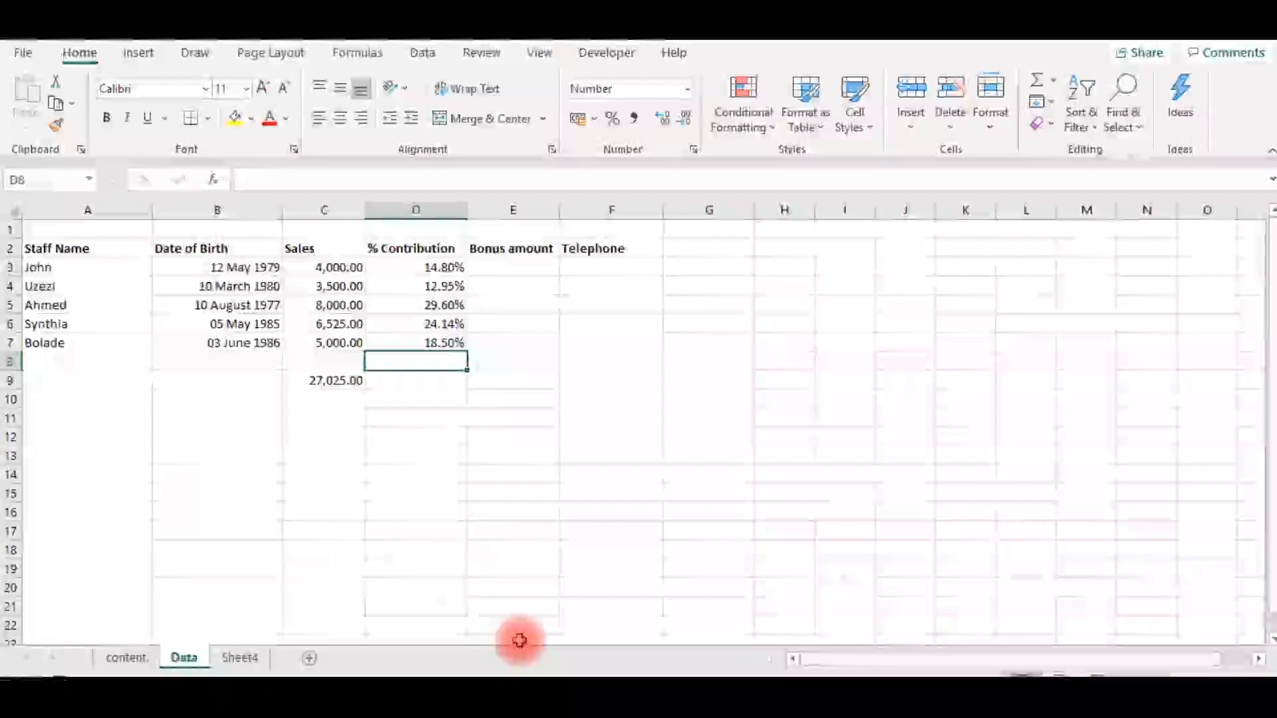
- Enter the first two bonus amounts, 1000 in cell E3 and 1500 in cell E4
key("Up")
key("Up")
key("Up")
key("Up")
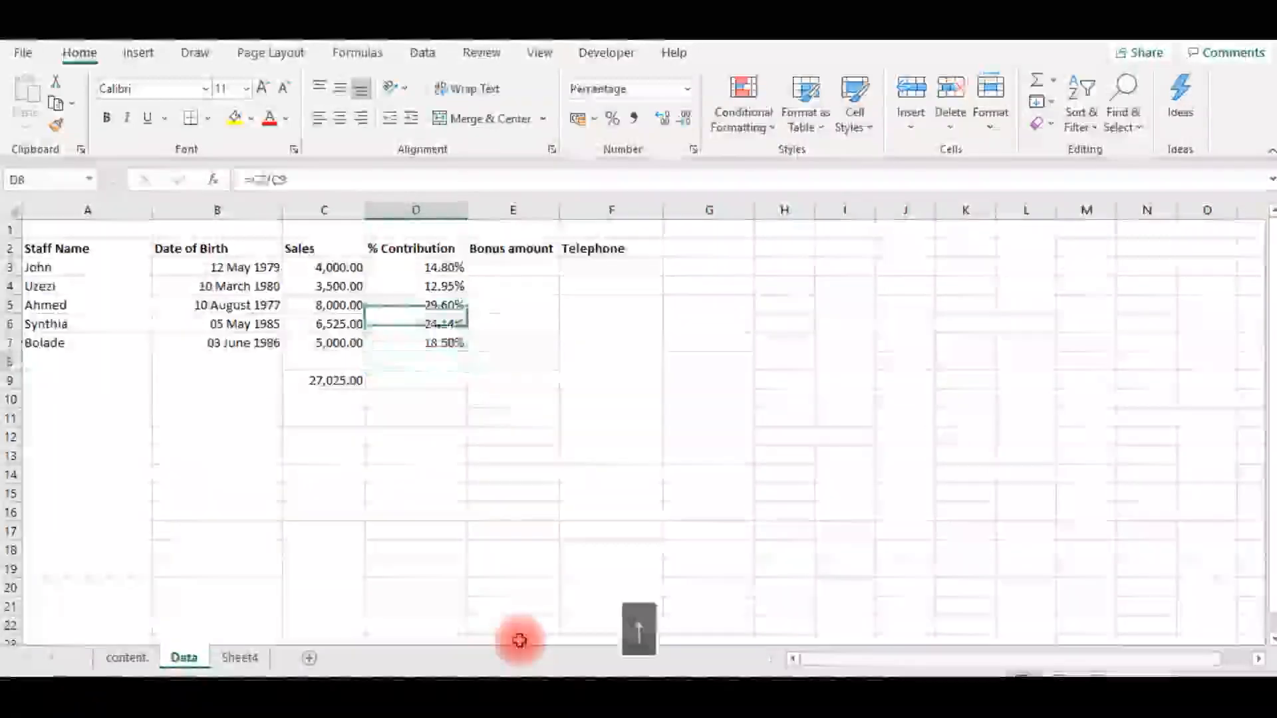
key("Right")
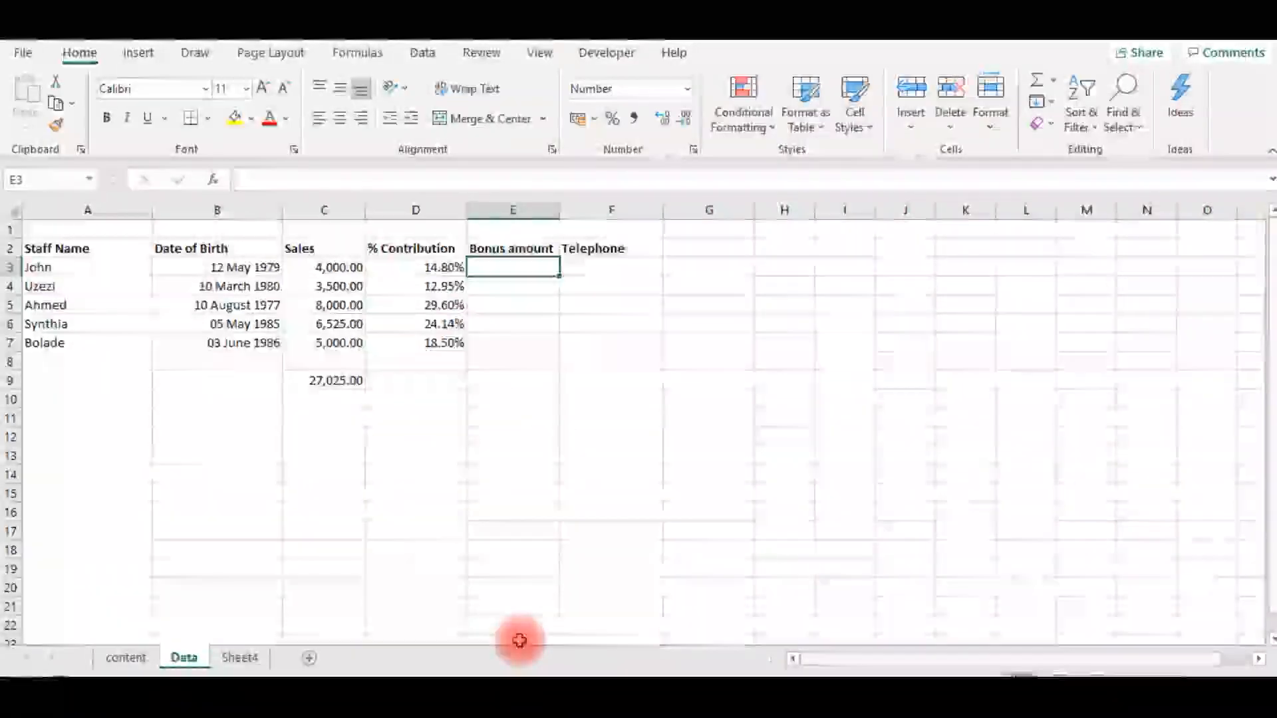
type("1000")
key("Return")
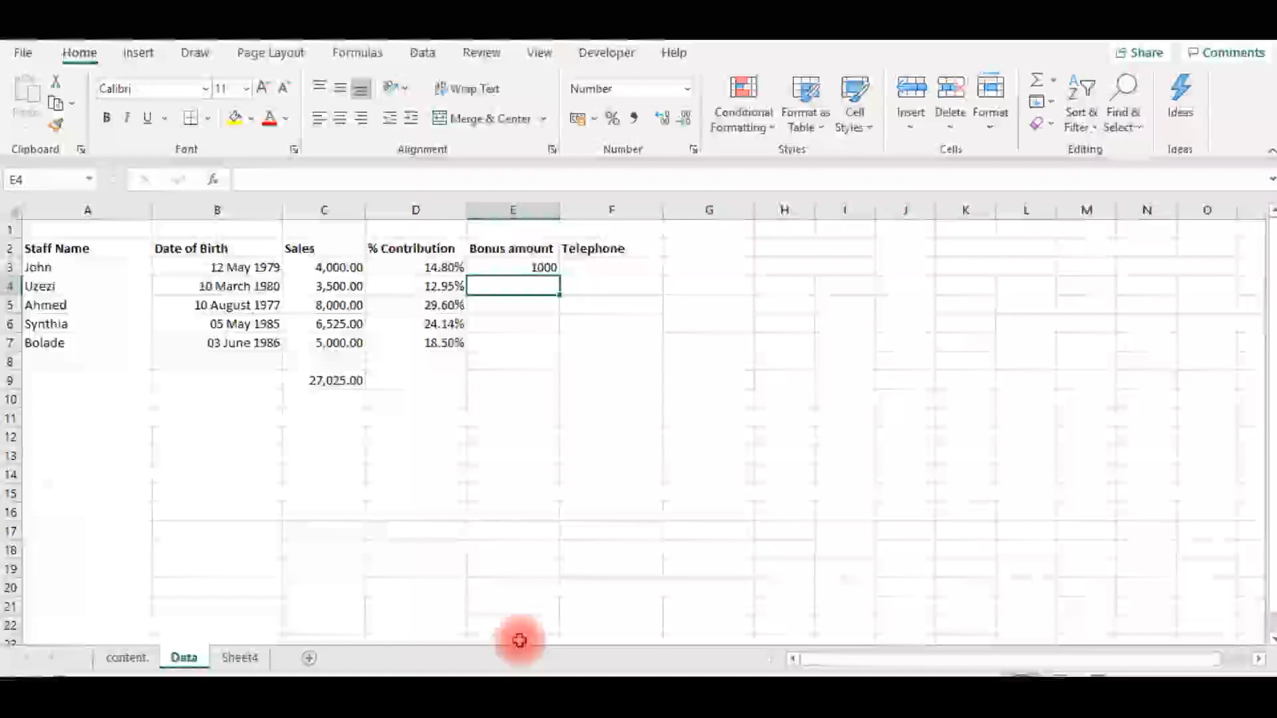
type("1500")
key("Return")
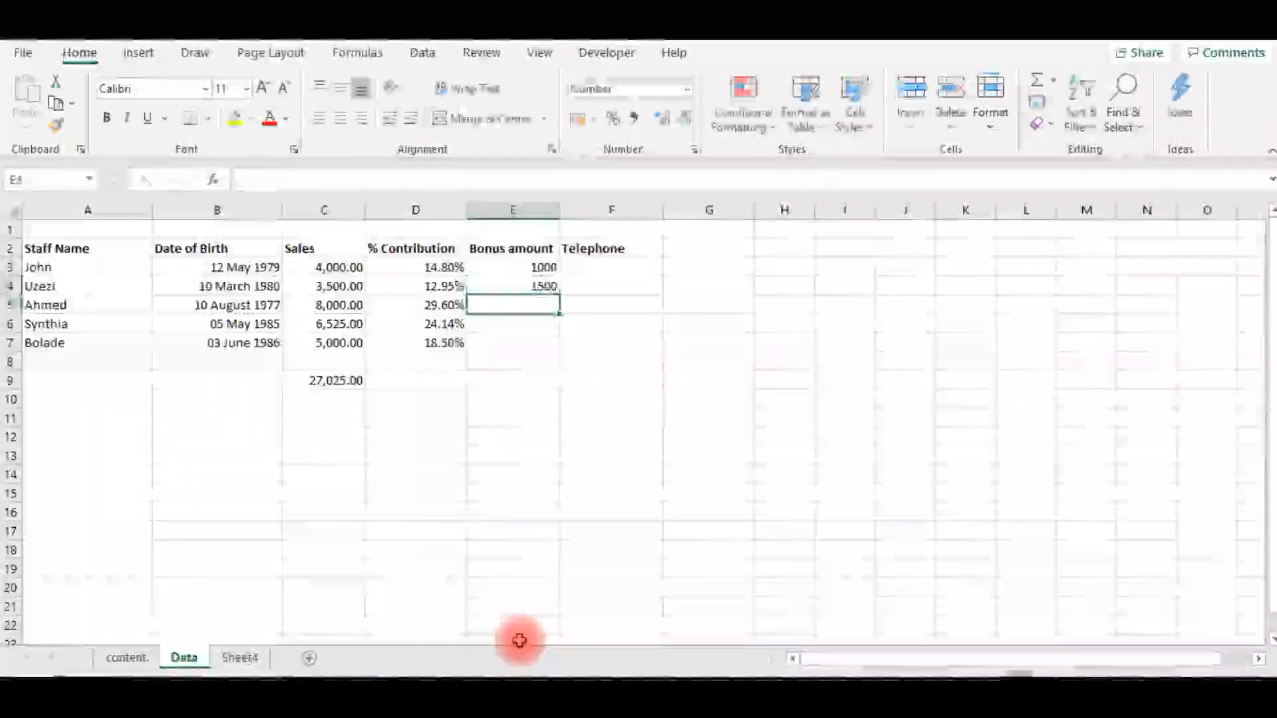
- Fill the bonus amount from cell E4 down through cell E7
key("Up")
key("Up")
key("Down")
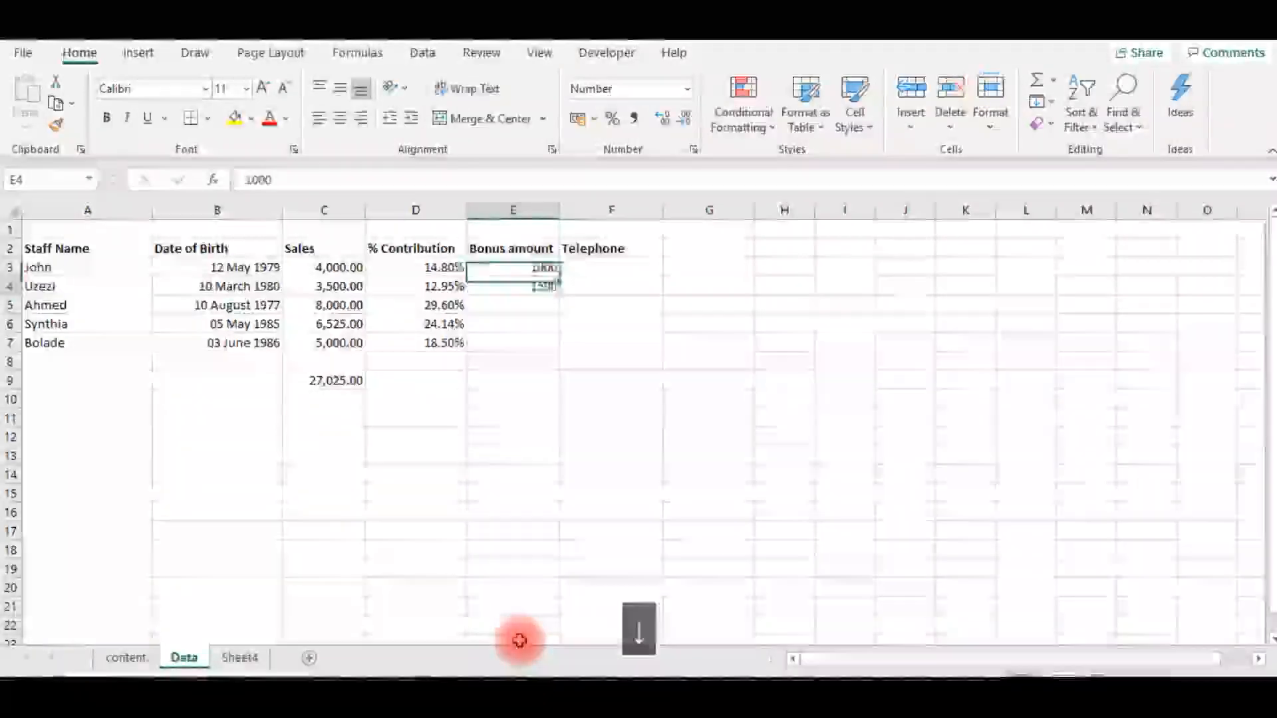
key("shift+Down")
key("shift+Down")
key("shift+Down")
key("ctrl+d")
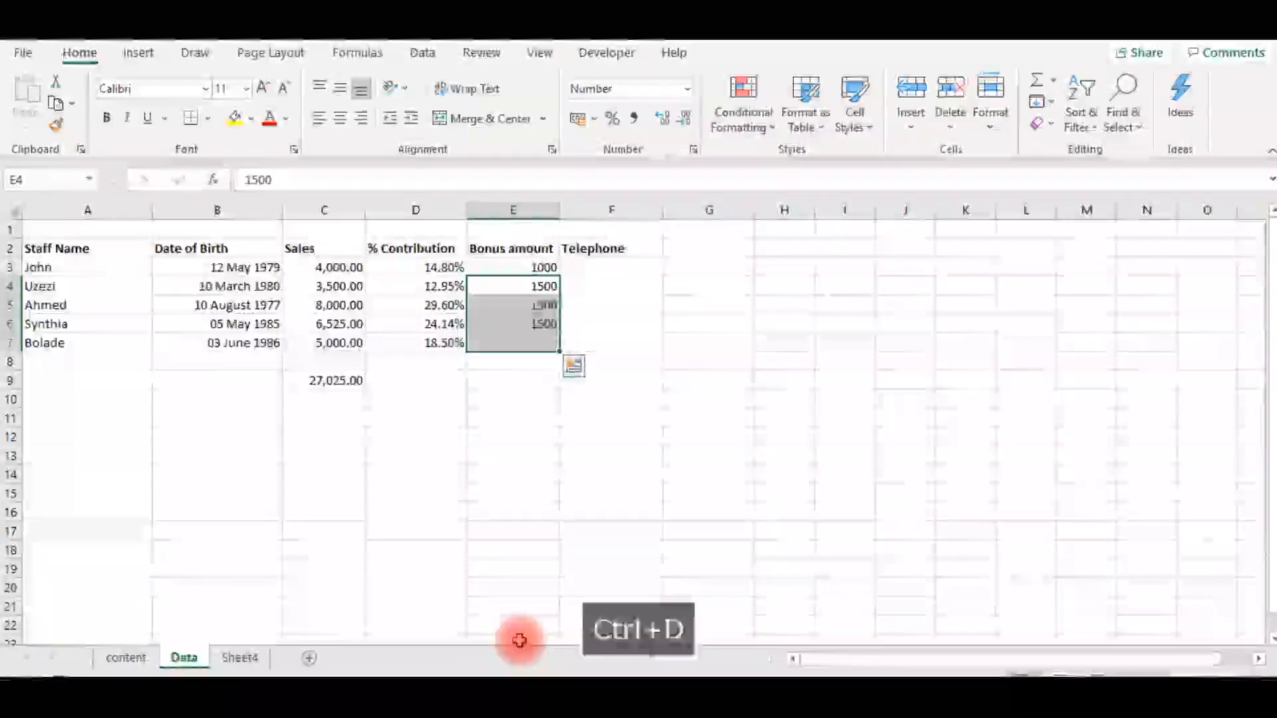
- Select the bonus amounts in E3:E7 and choose the Currency category in Format Cells
key("Down")
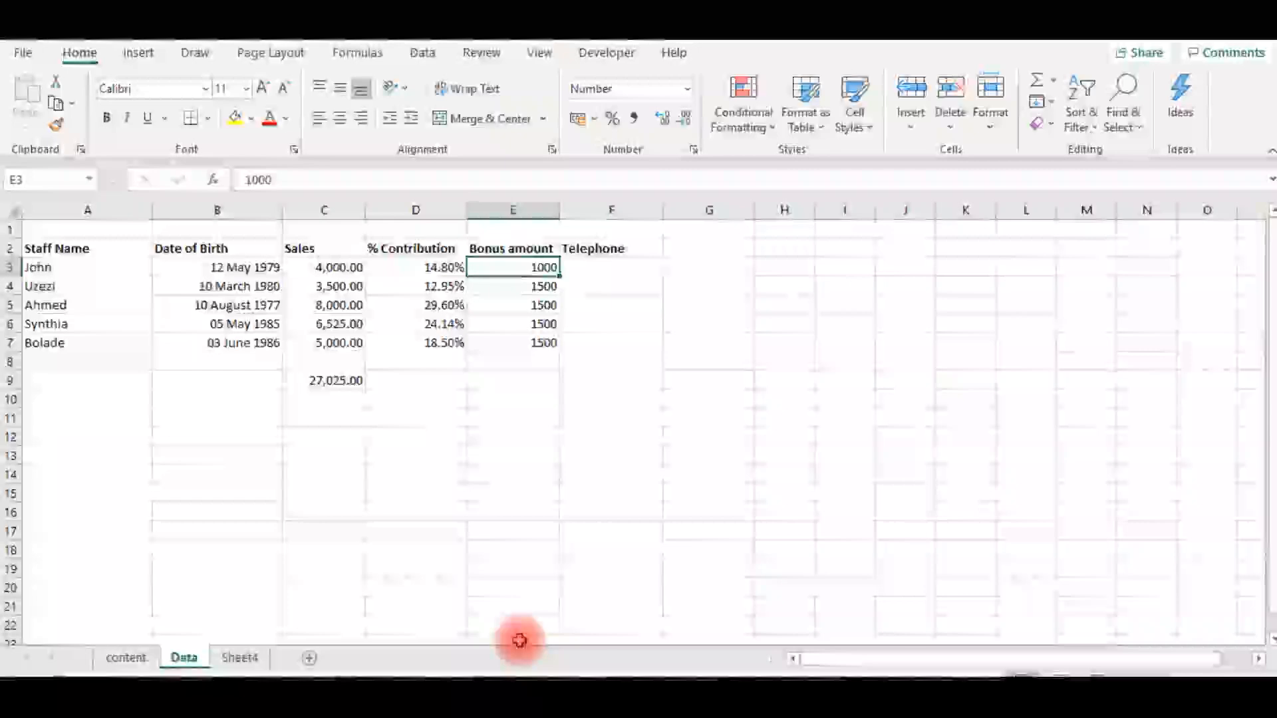
key("Up")
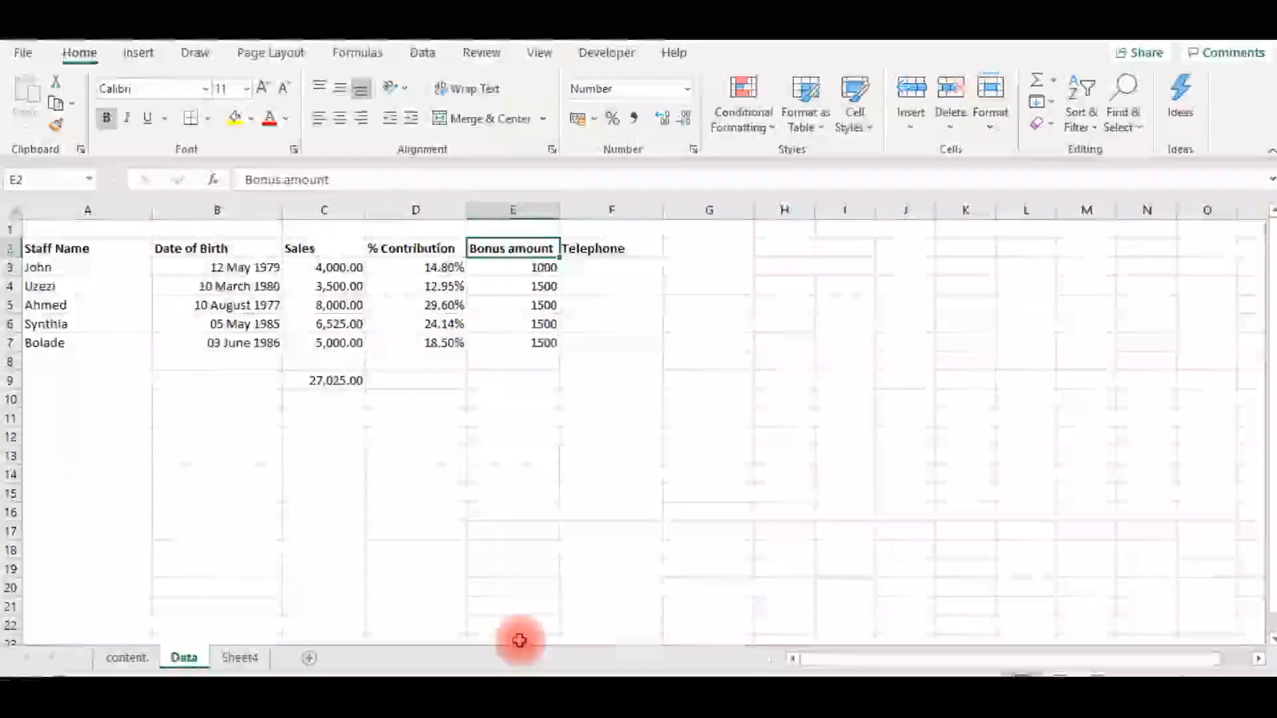
key("Down")
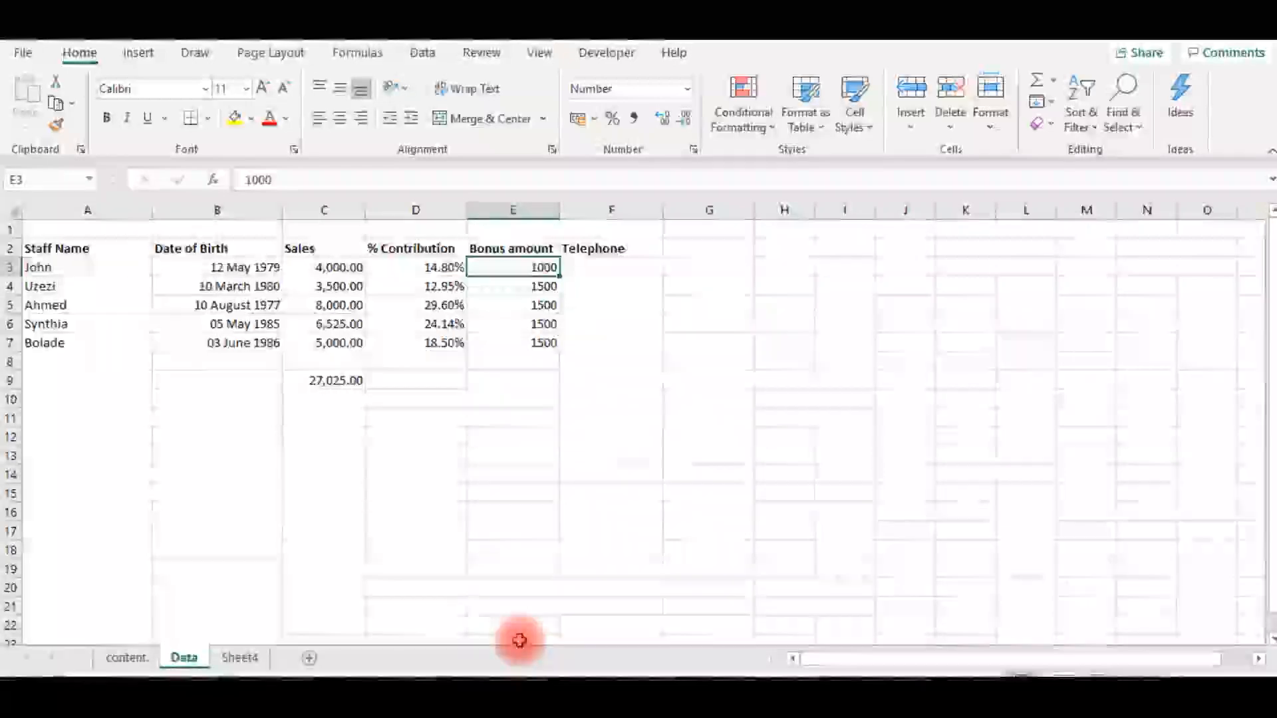
key("shift+Down")
key("shift+Down")
key("shift+Down")
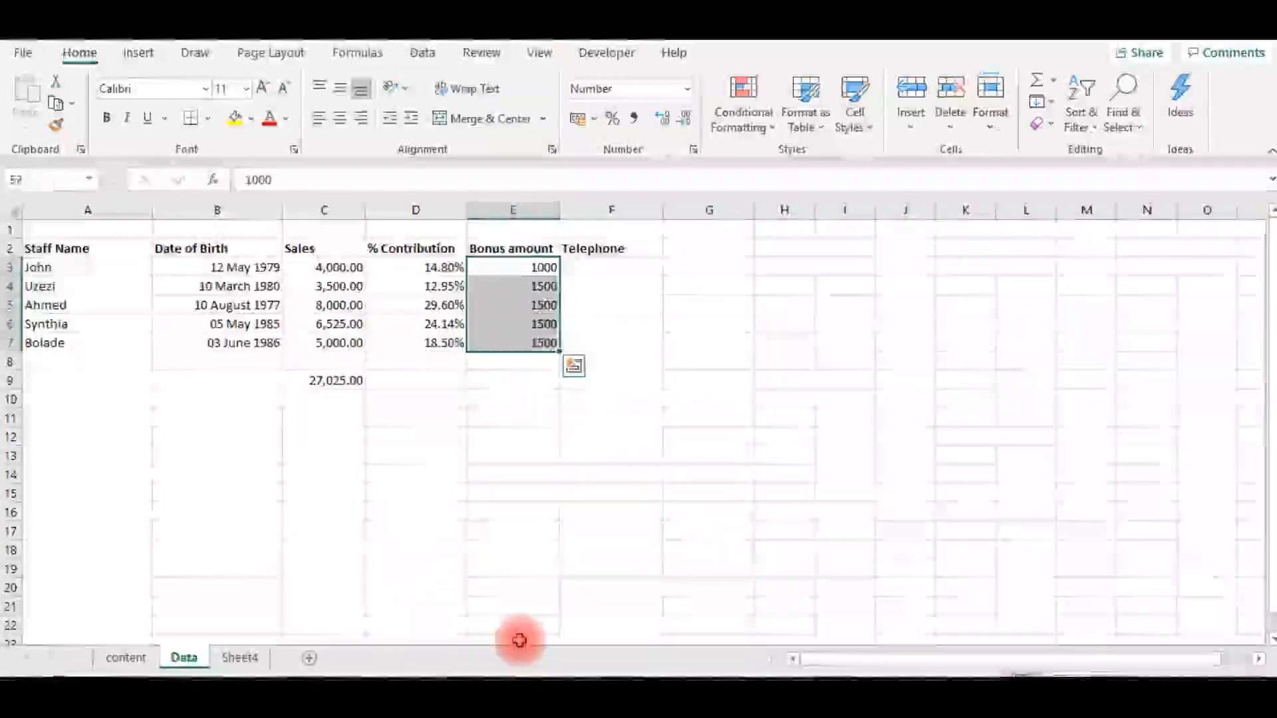
left_click(691, 154)
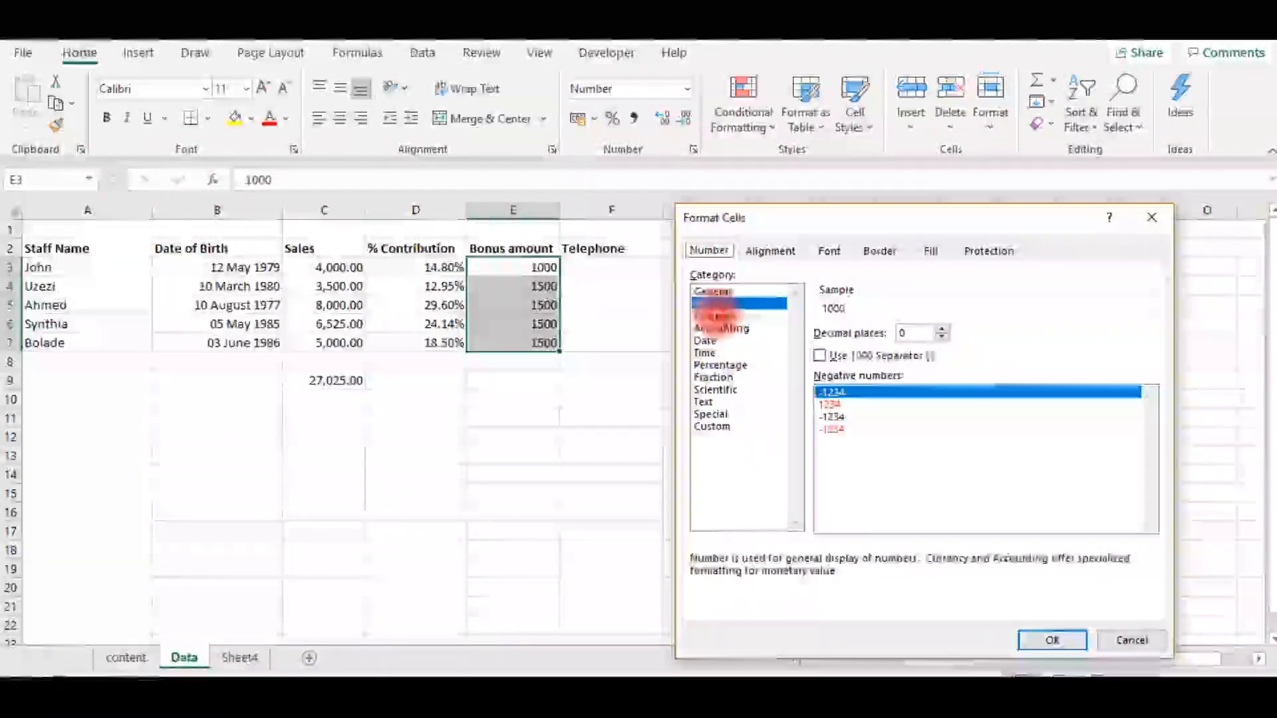
left_click(715, 316)
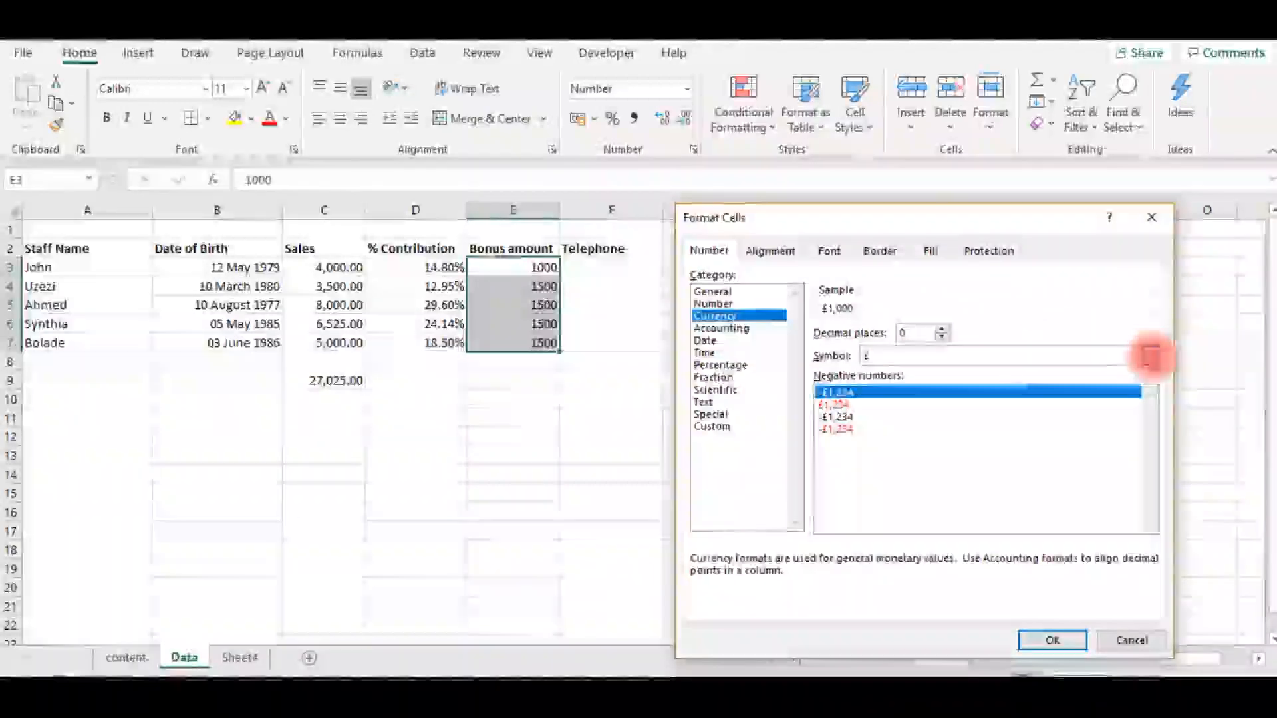
- Set the currency symbol to USD and apply the format to the bonus amounts in E3:E7
left_click(1151, 358)
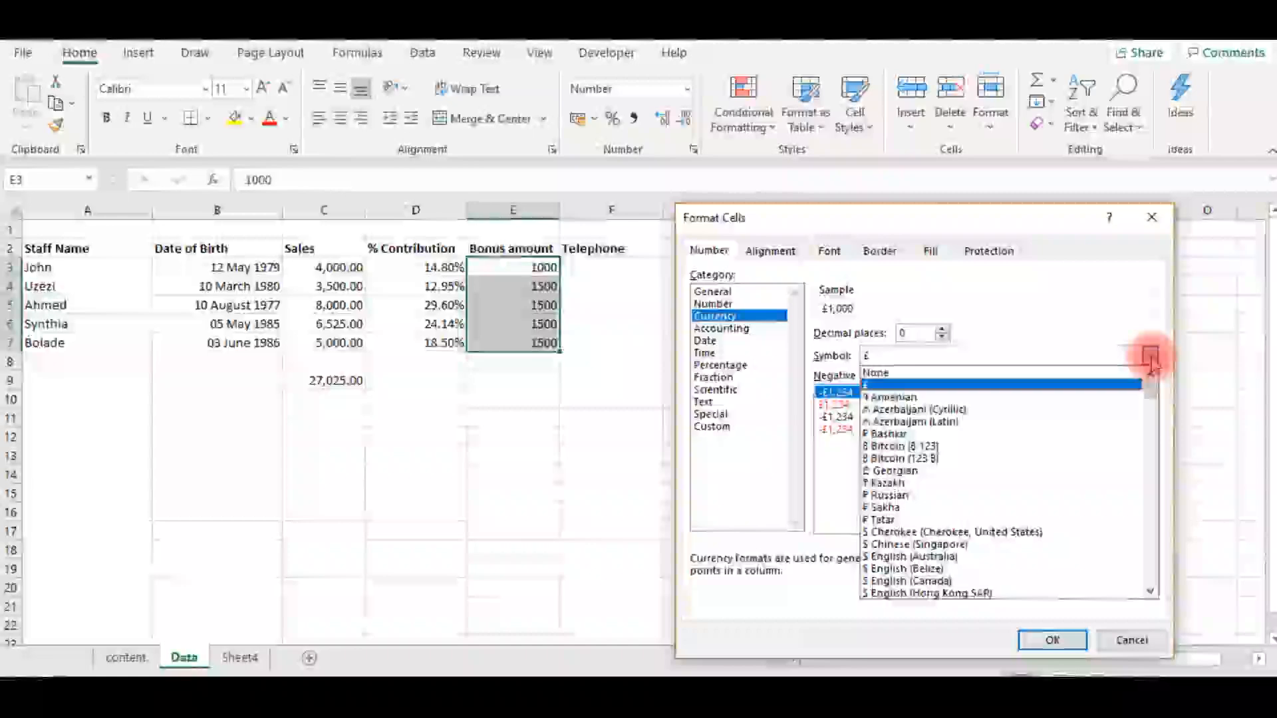
key("u")
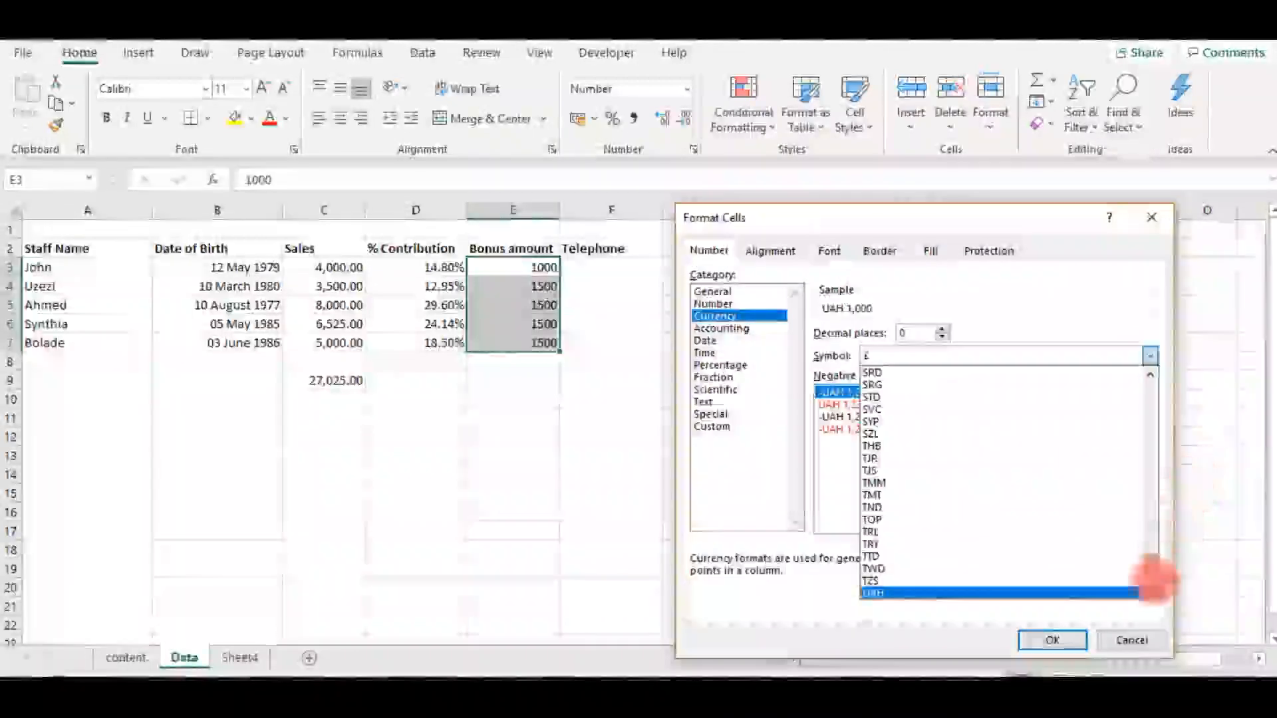
left_click(1150, 591)
left_click(1150, 591)
left_click(1150, 592)
left_click(1150, 592)
left_click(1150, 591)
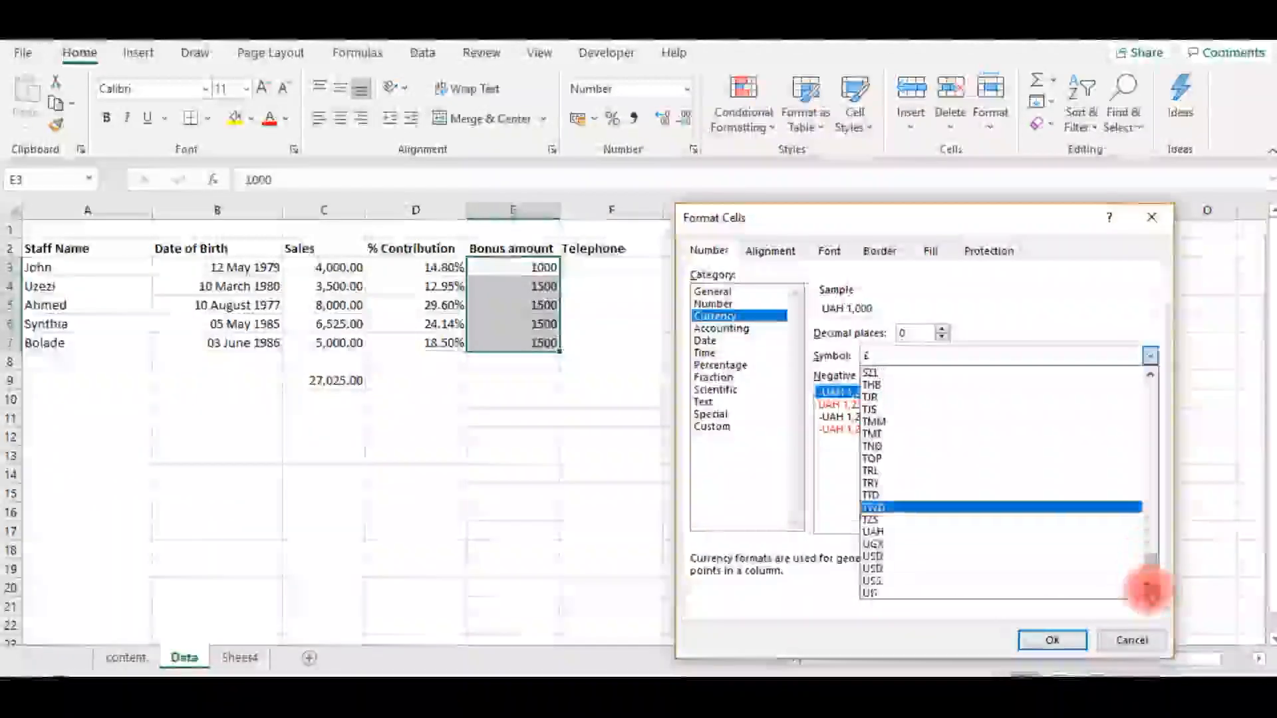
left_click(971, 559)
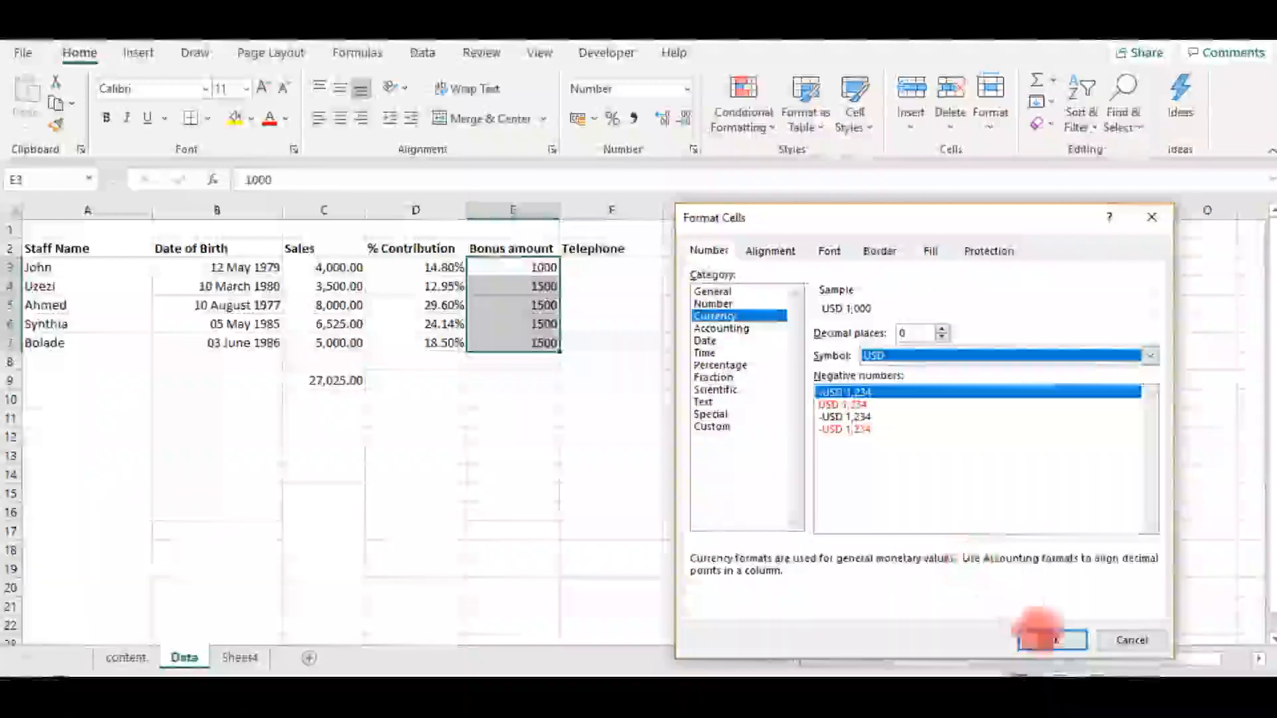
left_click(1052, 640)
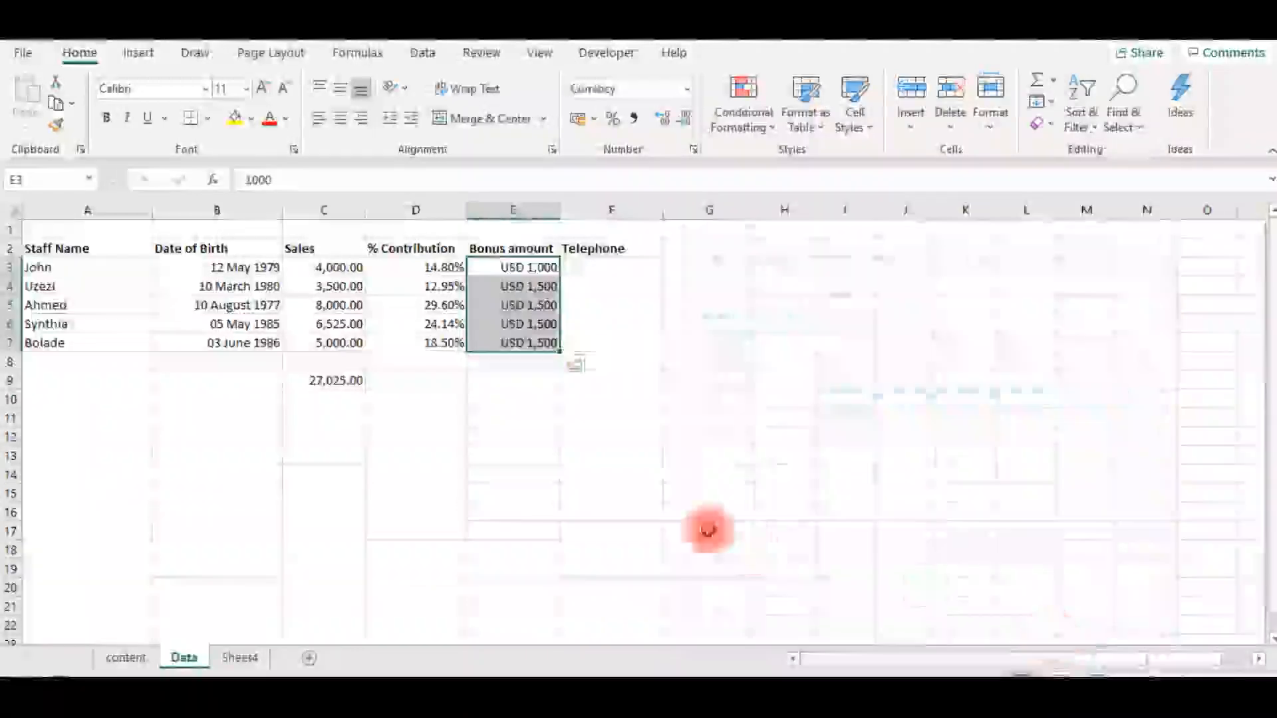
- Change the second staff member's bonus amount in cell E4 to 5,000
left_click(490, 285)
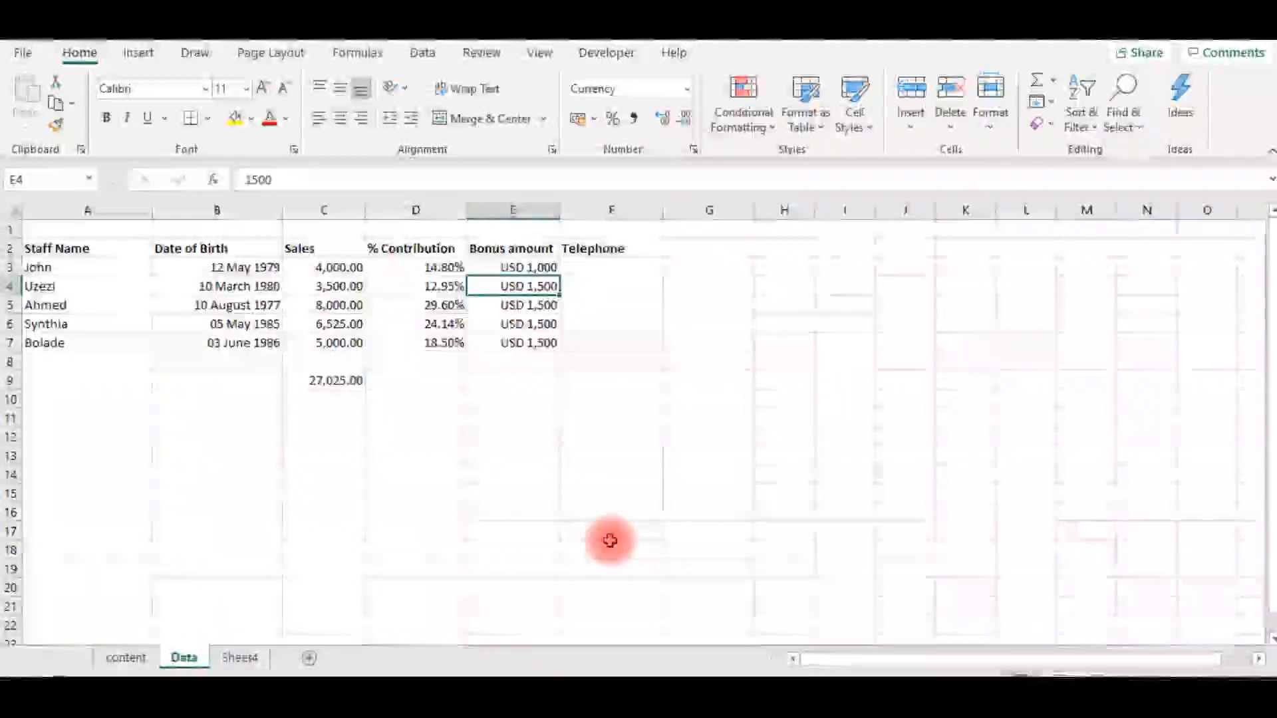
type("5,000")
key("Return")
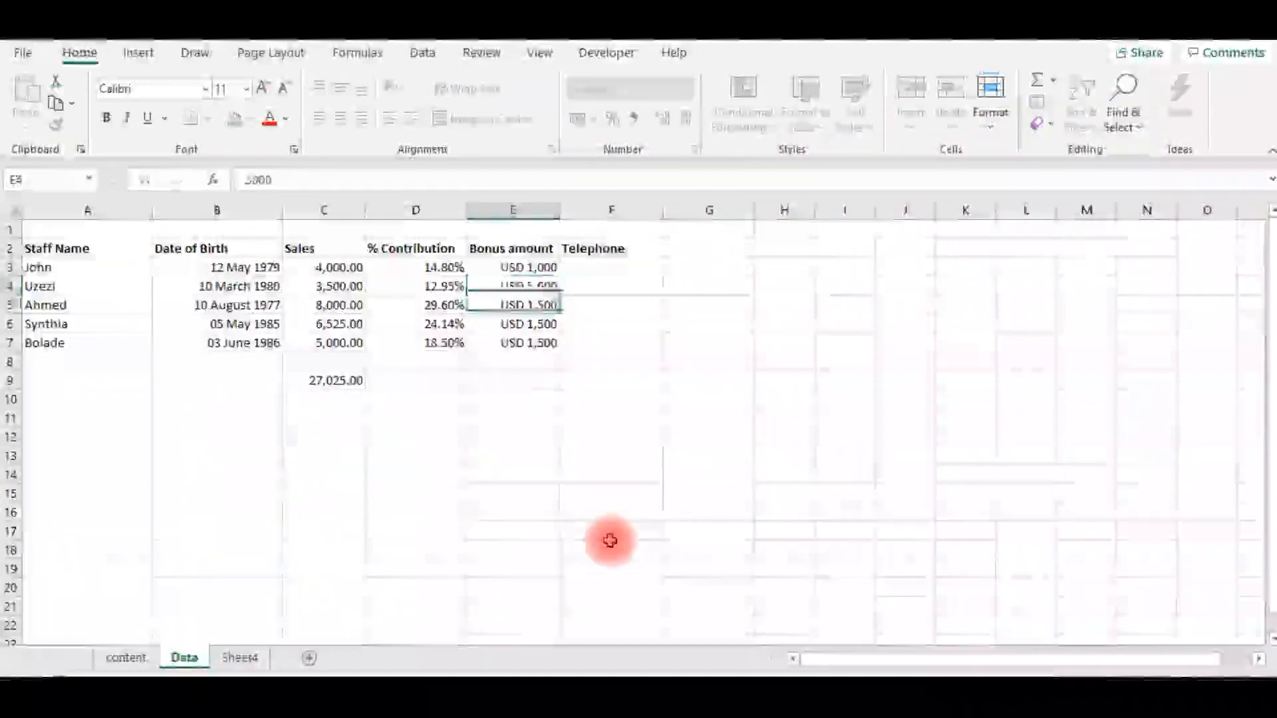
- Select cells E3:E10 in the bonus amount column and choose the Currency category in Format Cells
key("Up")
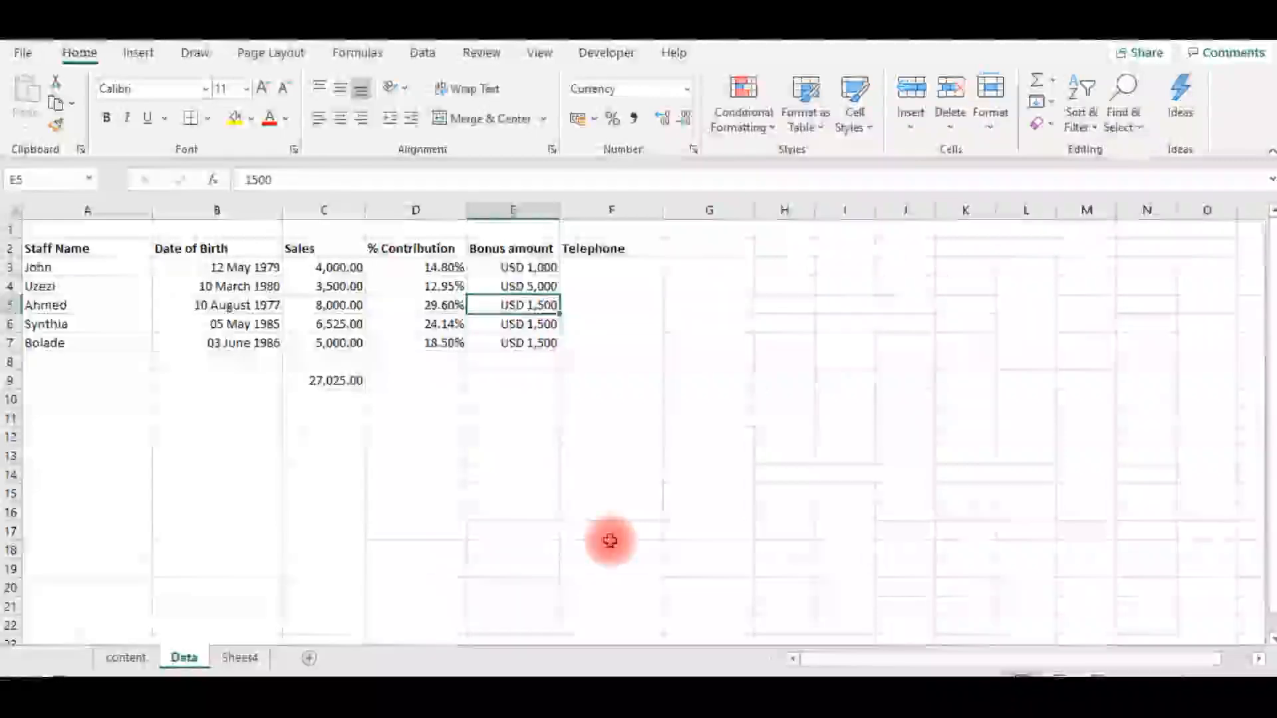
key("Up")
key("shift+Down")
key("shift+Down")
key("shift+Down")
key("shift+Down")
key("shift+Down")
key("shift+Down")
key("shift+Down")
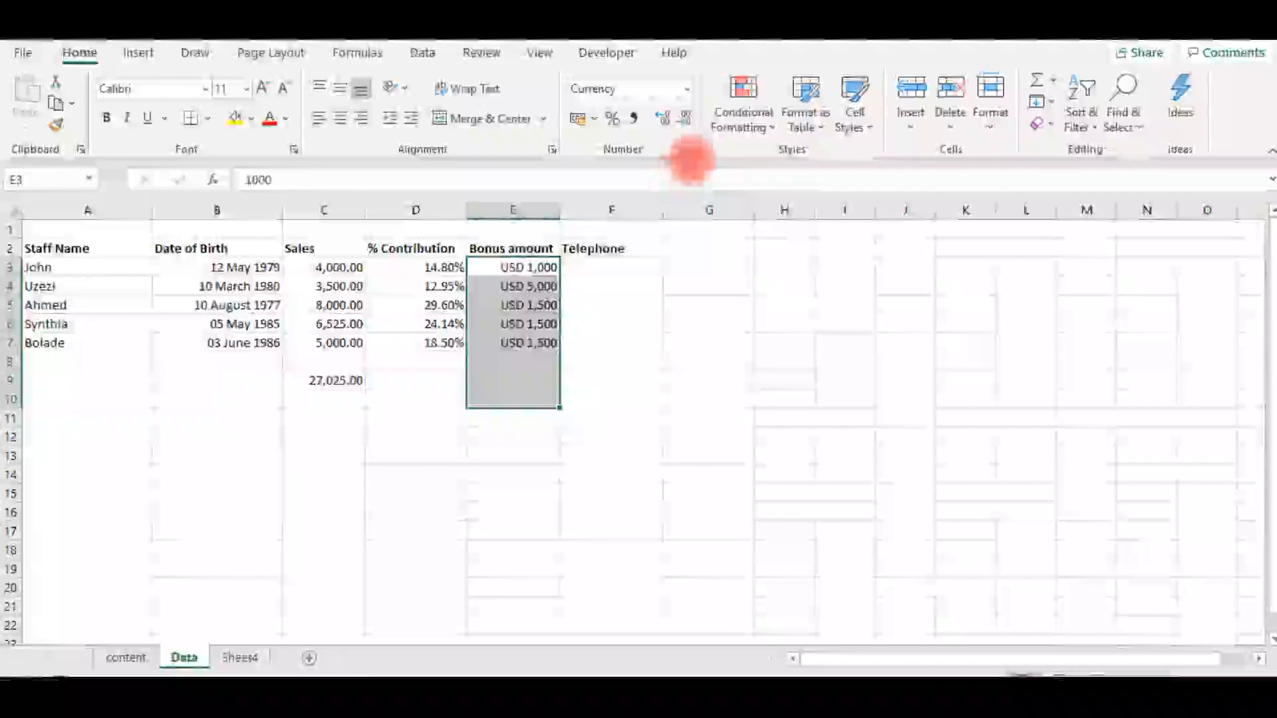
left_click(693, 149)
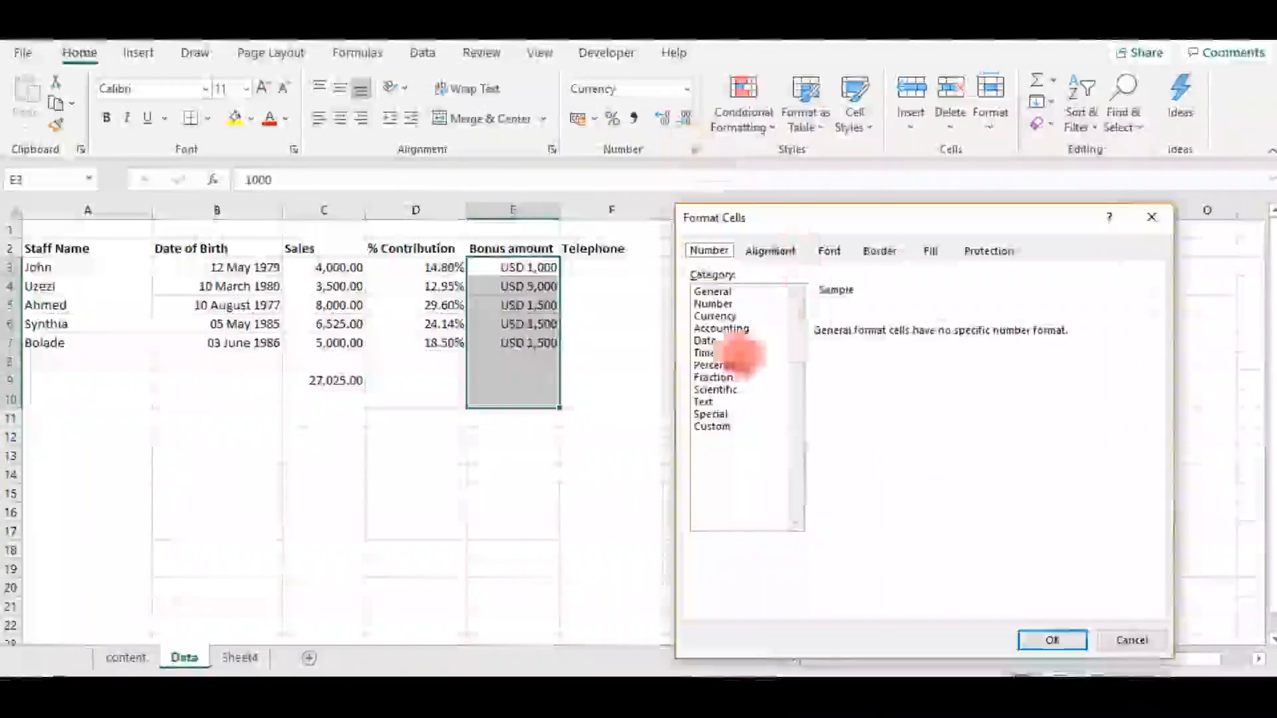
left_click(715, 316)
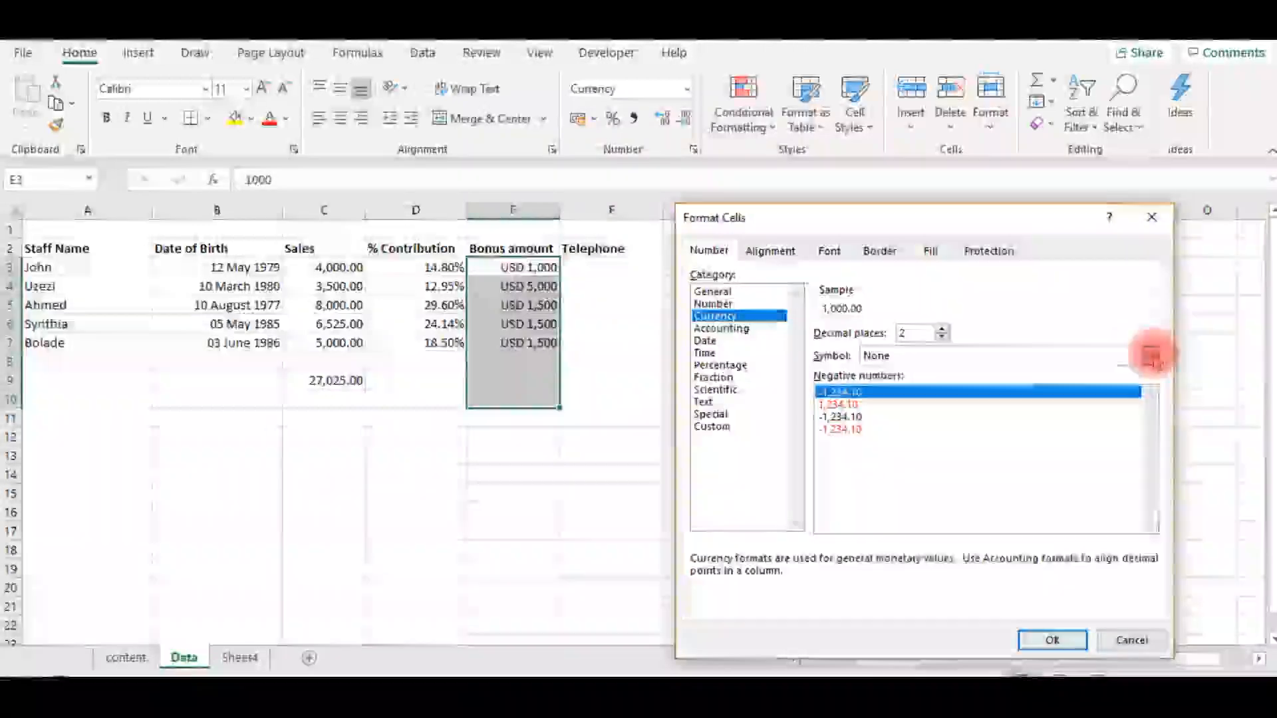
- Set the currency symbol to NGN with two decimal places and apply the format to the bonus amounts
left_click(1151, 356)
key("n")
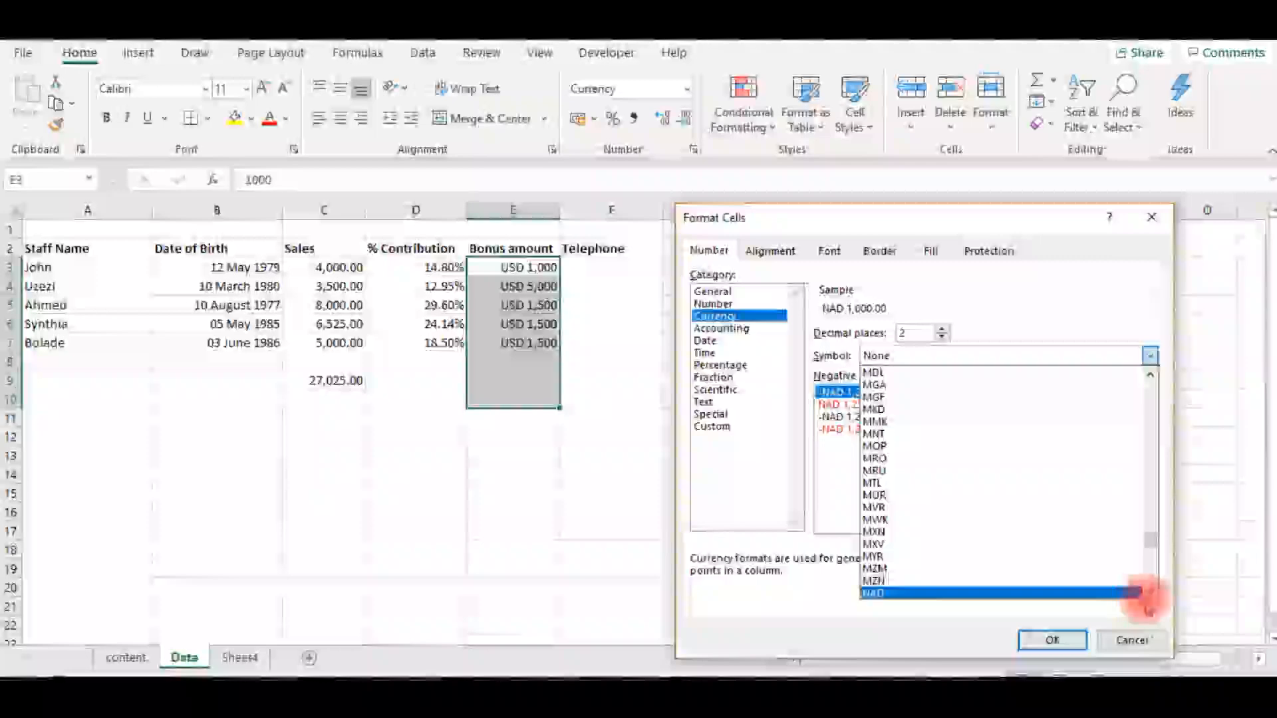
left_click(1150, 591)
left_click(1150, 591)
left_click(1151, 592)
left_click(1150, 592)
left_click(1150, 592)
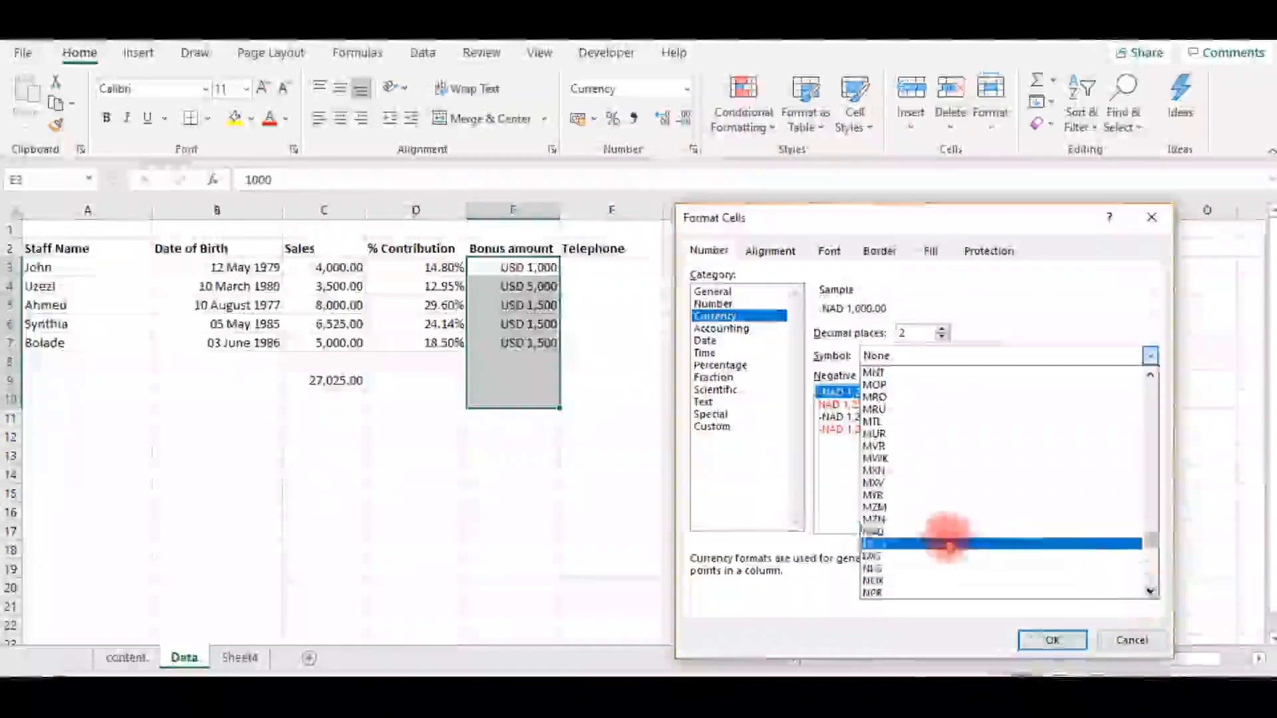
left_click(947, 544)
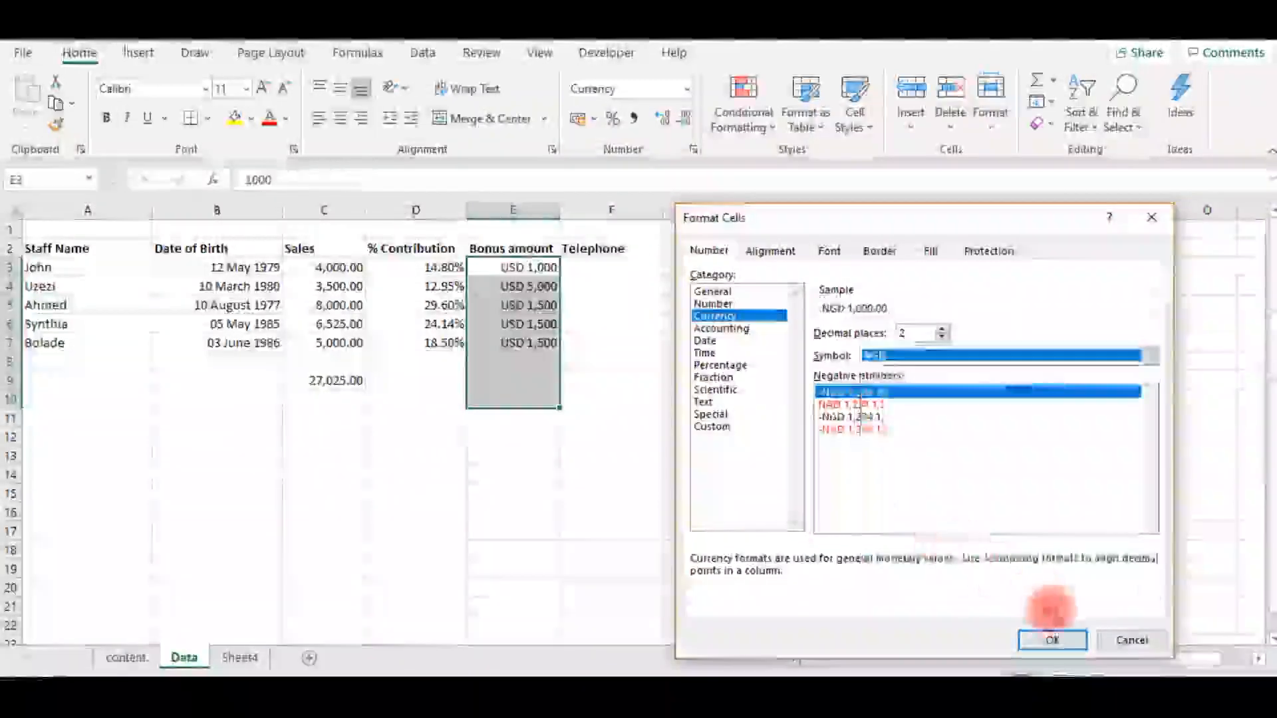
left_click(1054, 640)
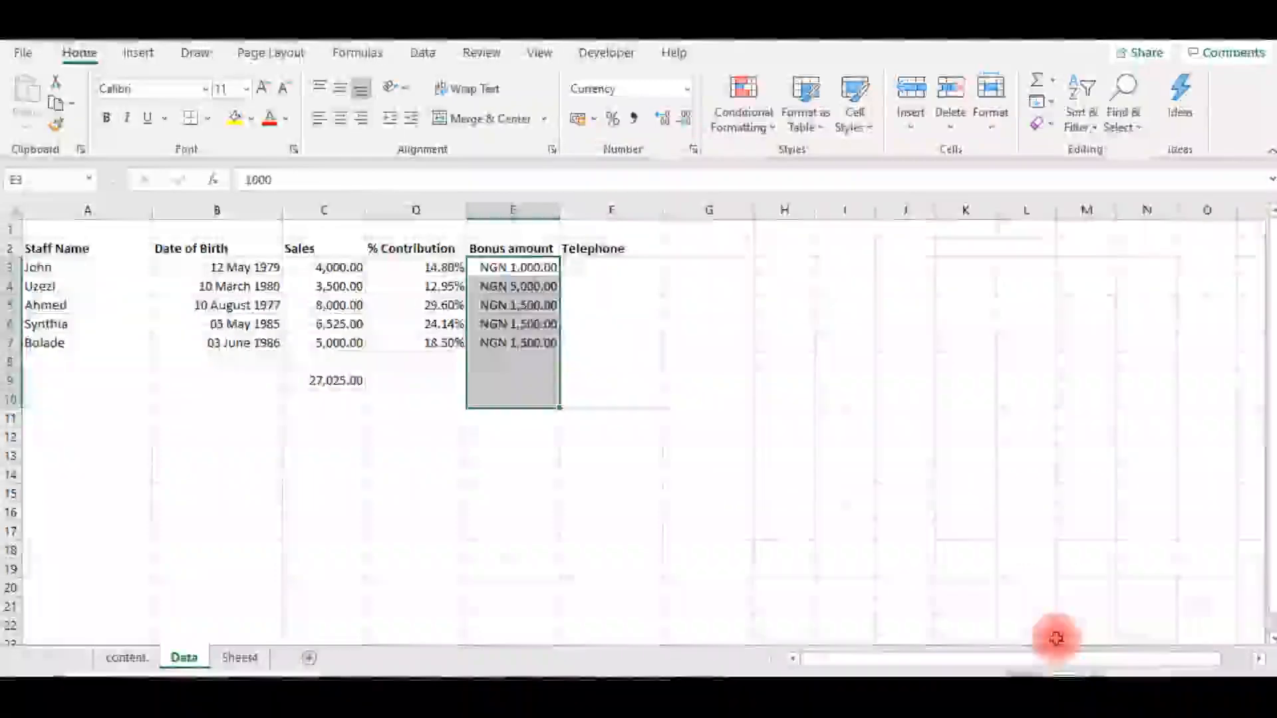
left_click(527, 361)
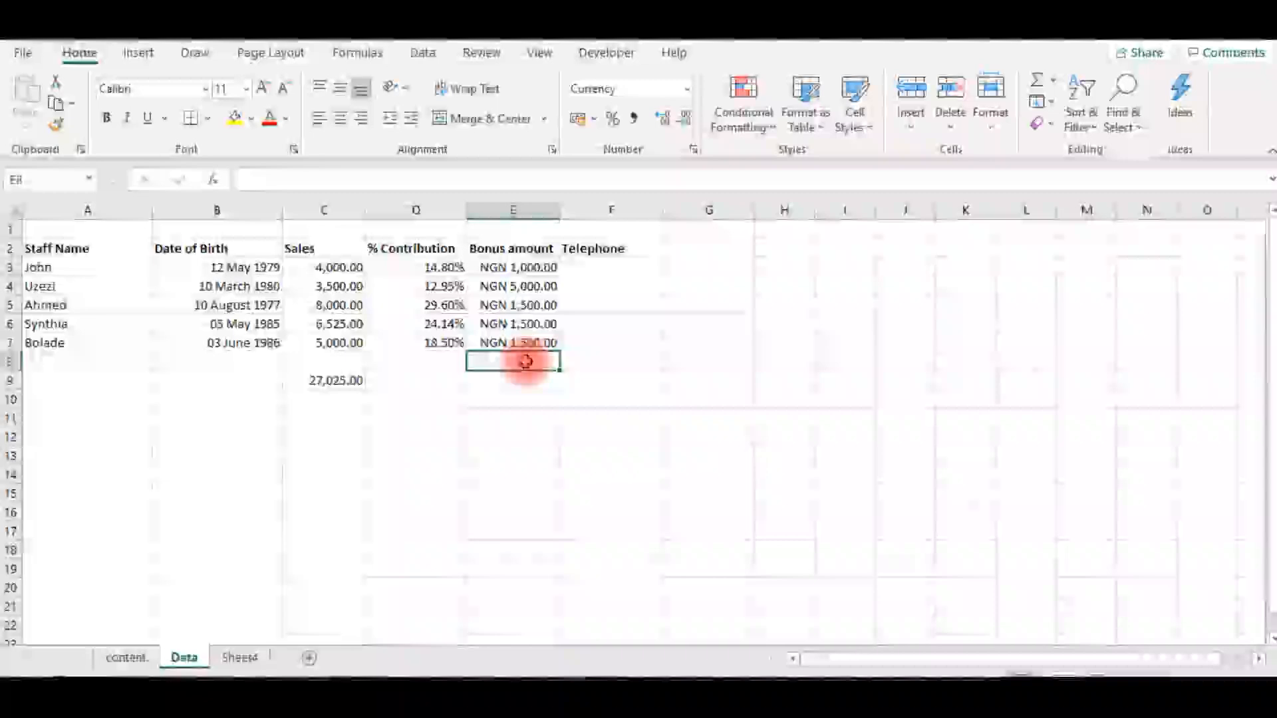
- Enter the first staff member's telephone number with a leading zero in cell F3
key("Up")
key("Up")
key("Up")
key("Up")
key("Up")
key("Right")
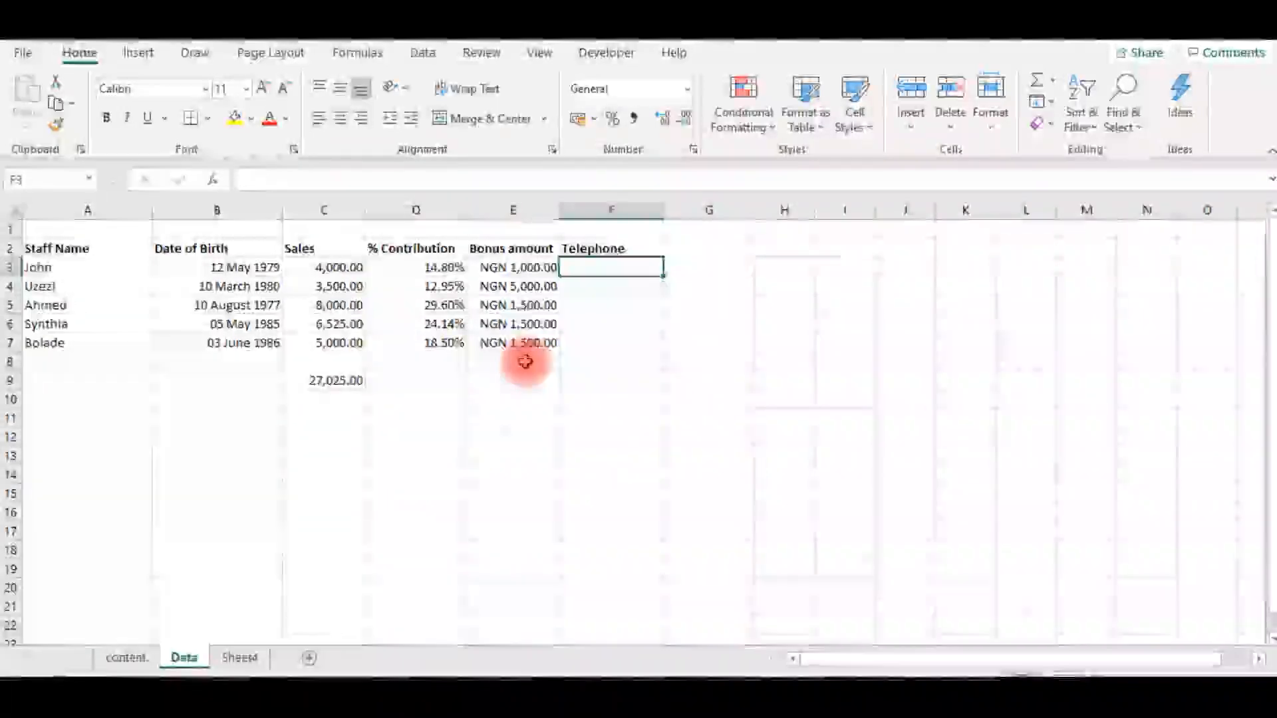
type("080500")
key("Return")
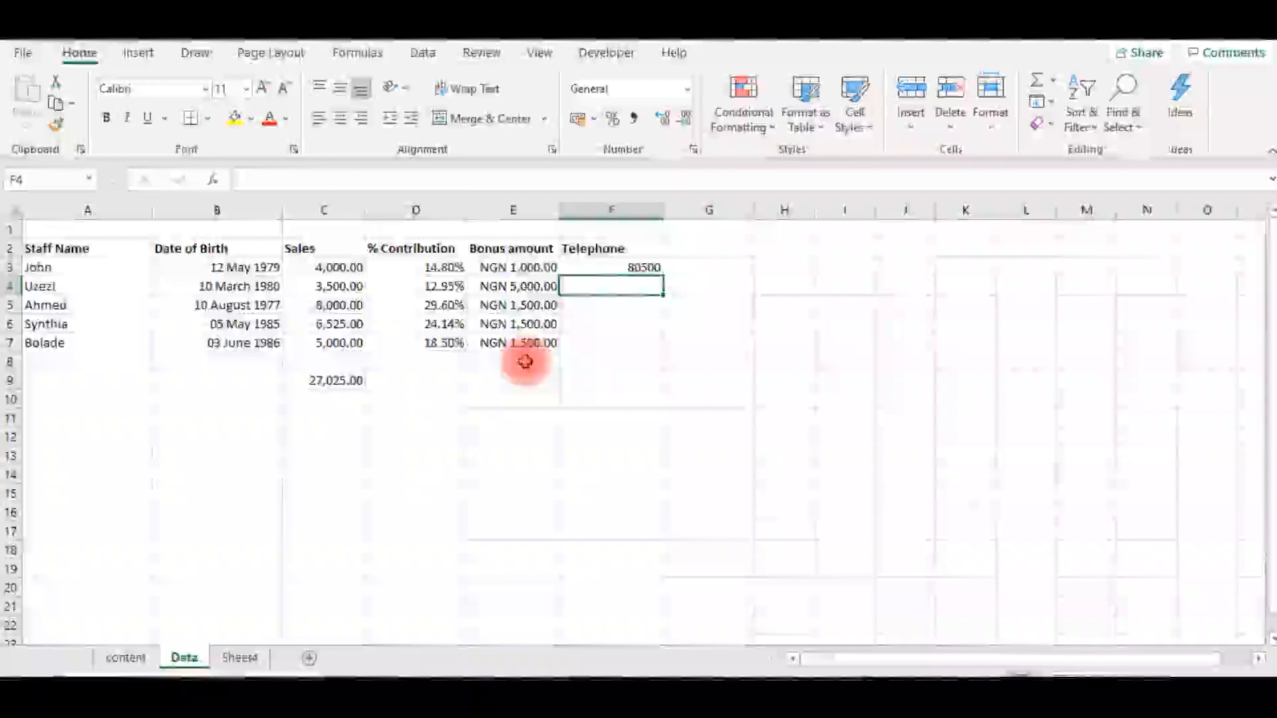
- Clear the telephone cells F3:F9 and format them as Text
key("Up")
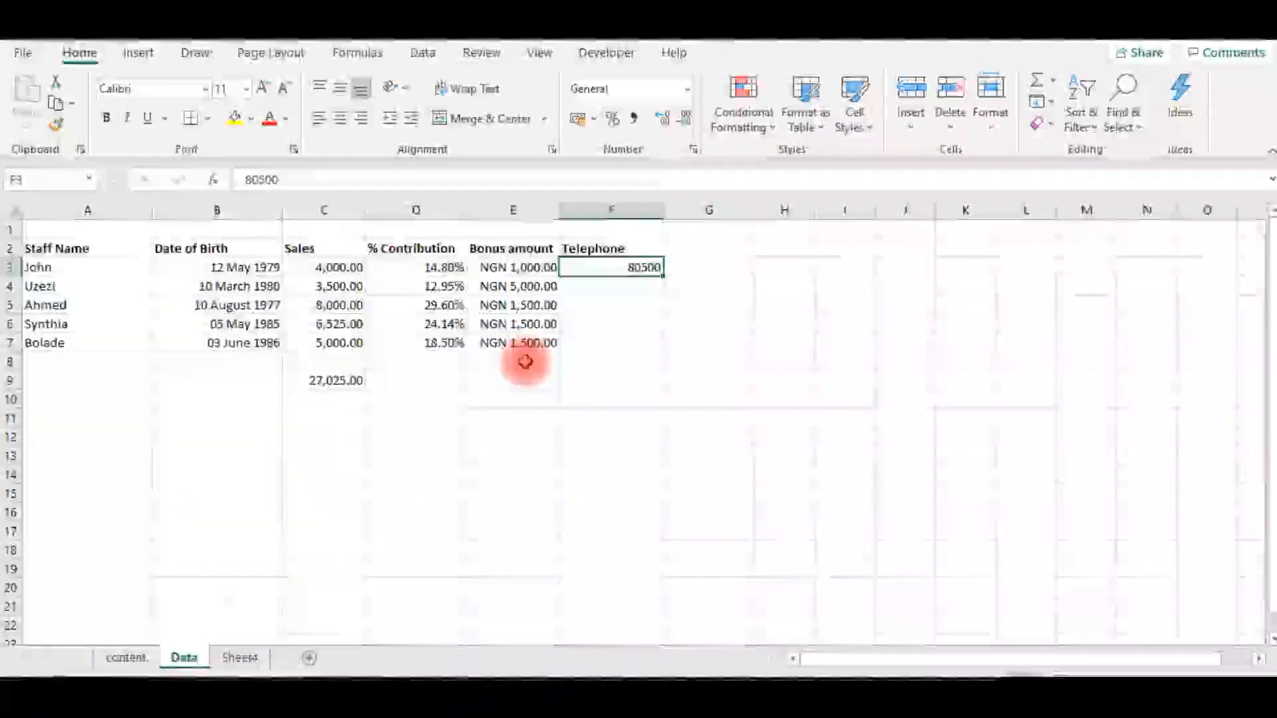
key("shift+Down")
key("shift+Down")
key("shift+Down")
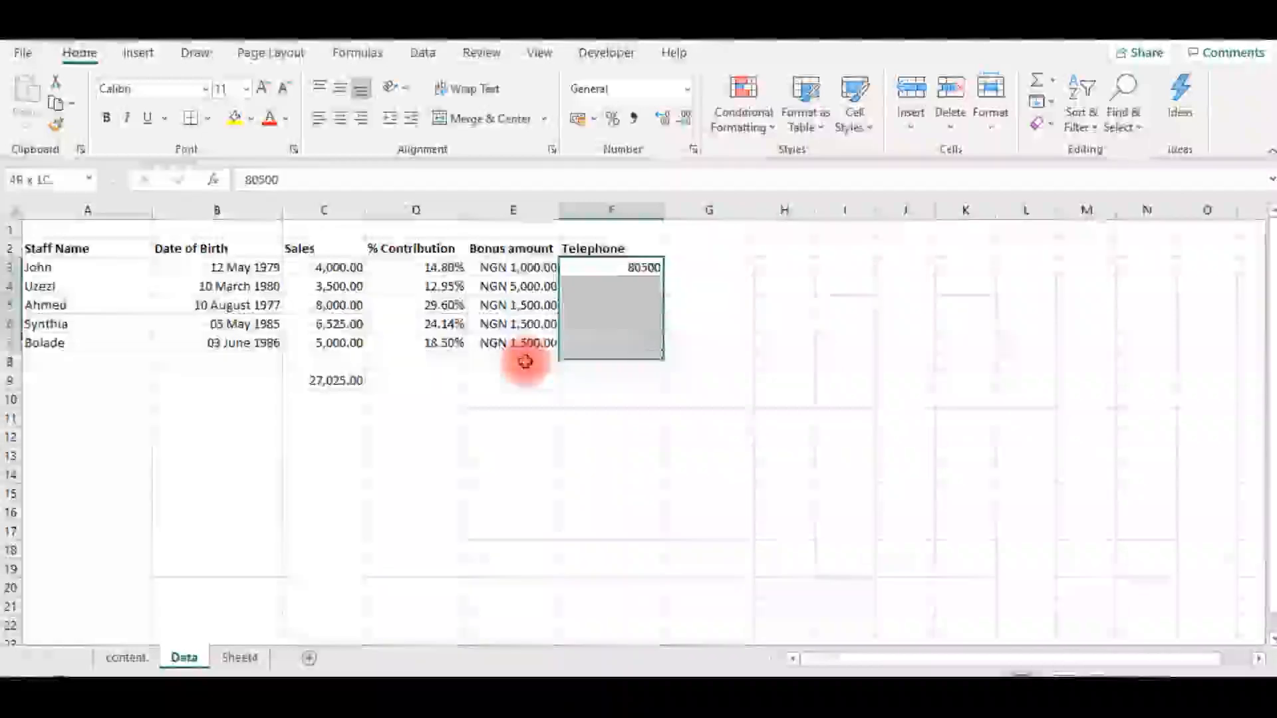
key("shift+Down")
key("Delete")
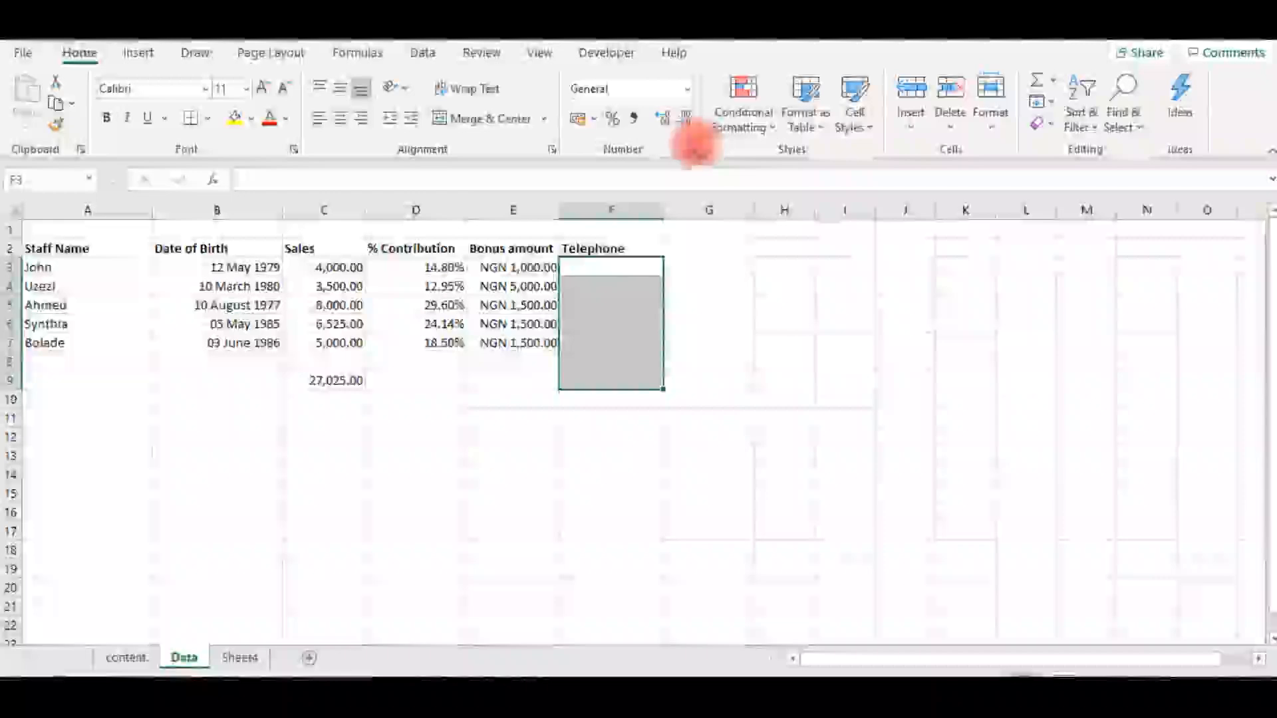
left_click(694, 149)
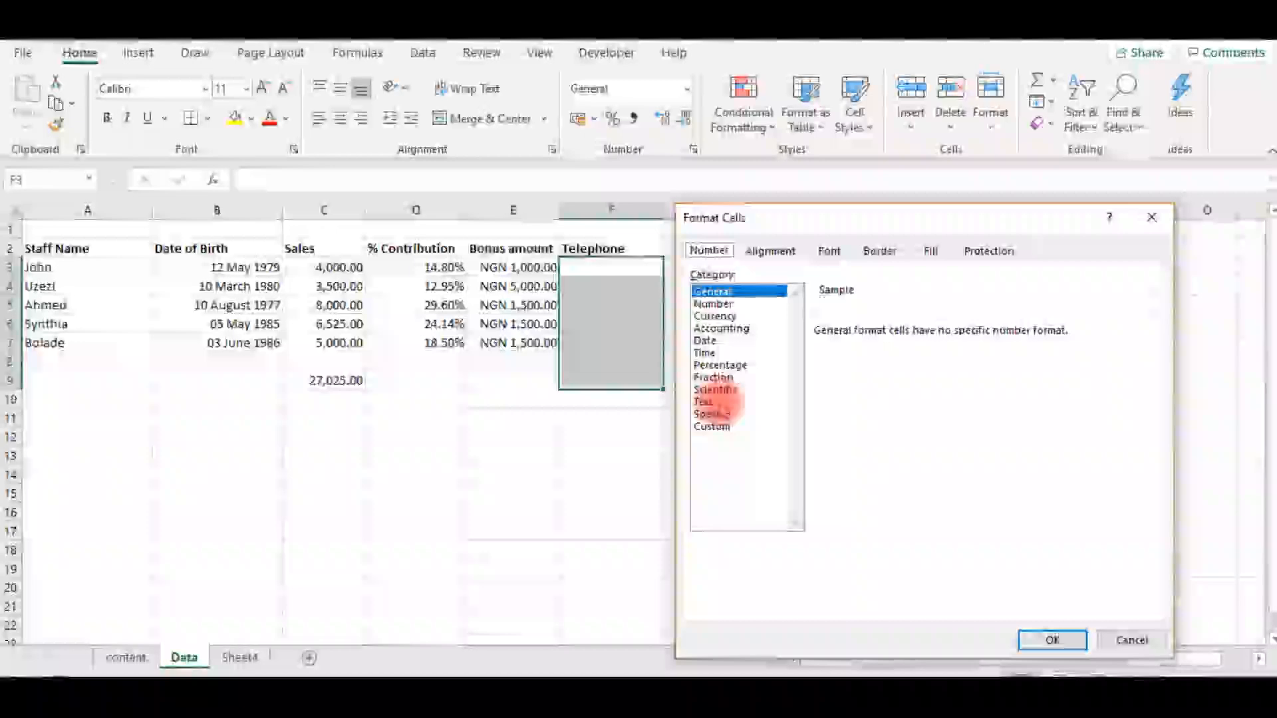
left_click(705, 402)
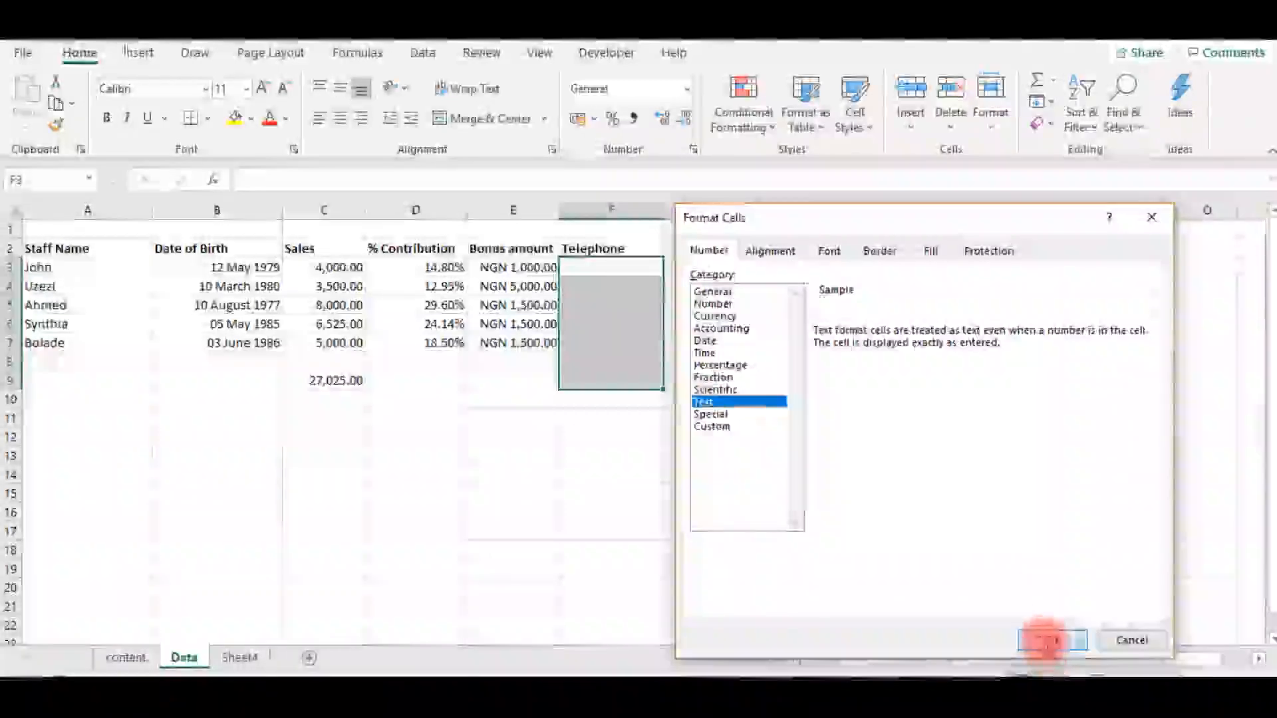
left_click(1044, 640)
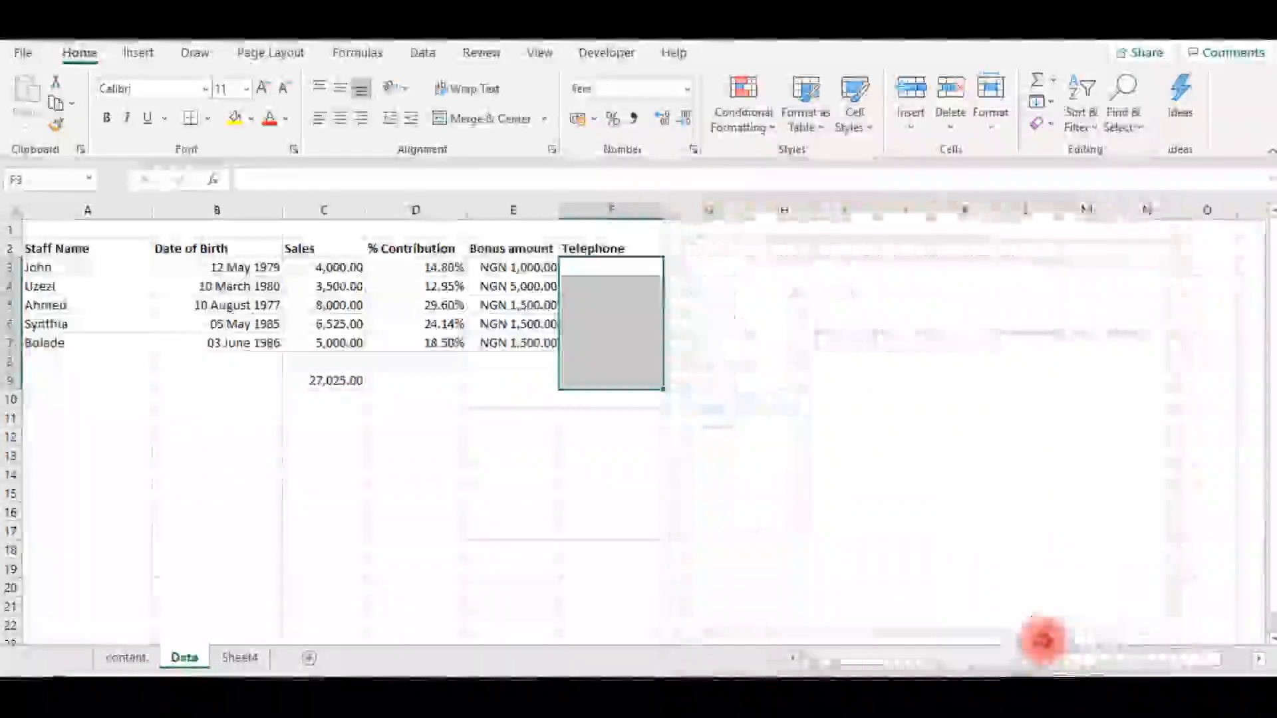
- Enter telephone numbers with leading zeros for the first three staff members in cells F3, F4 and F5
left_click(584, 265)
type("08")
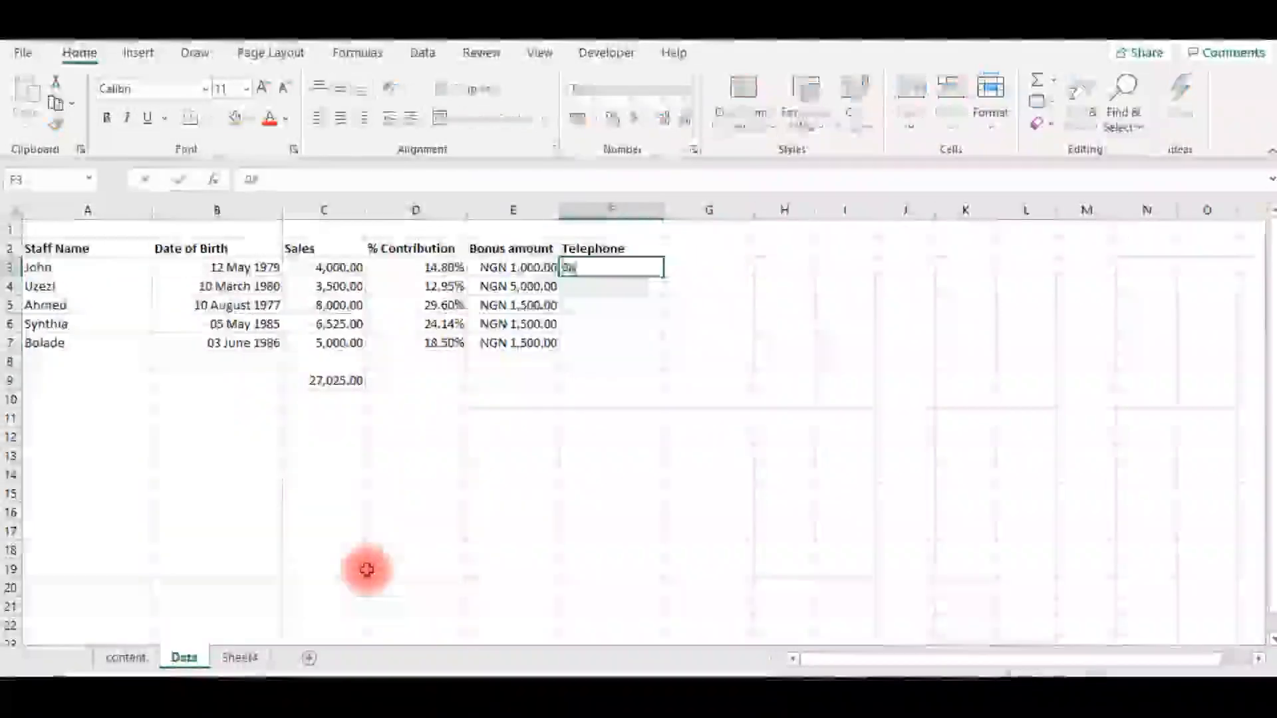
type("05")
key("Return")
type("0")
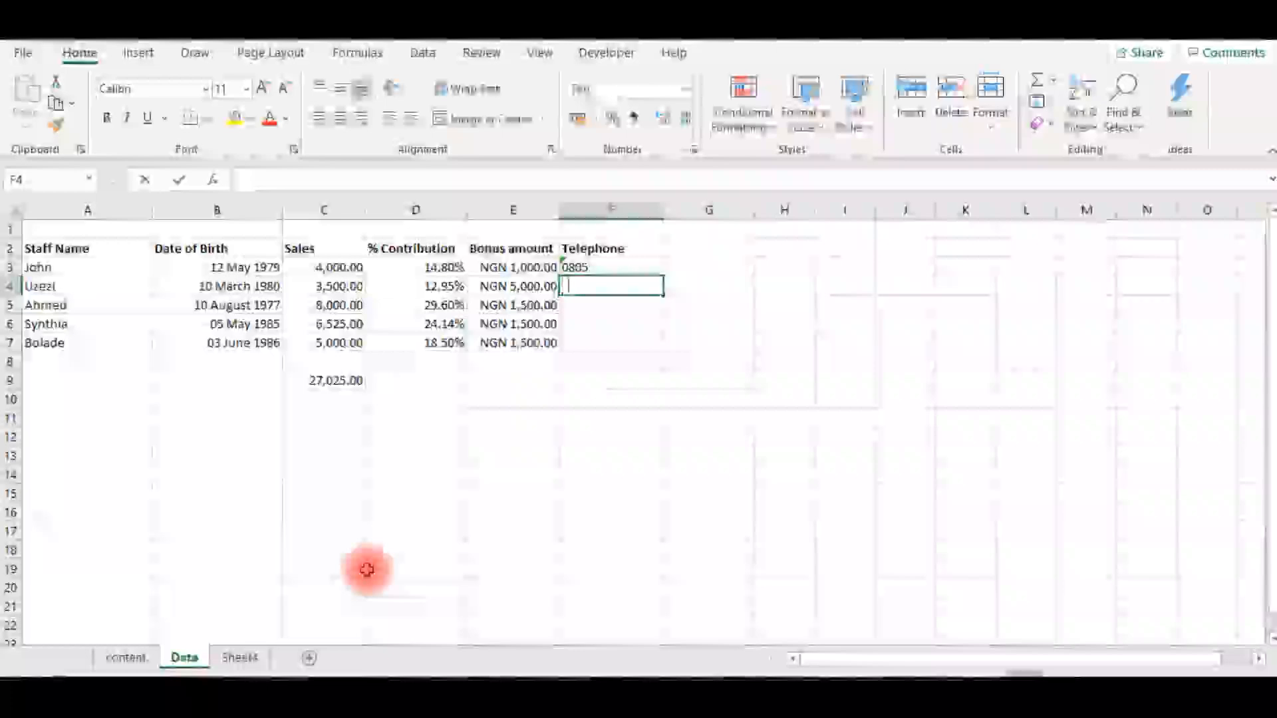
type("585")
key("Return")
type("08650")
key("Return")
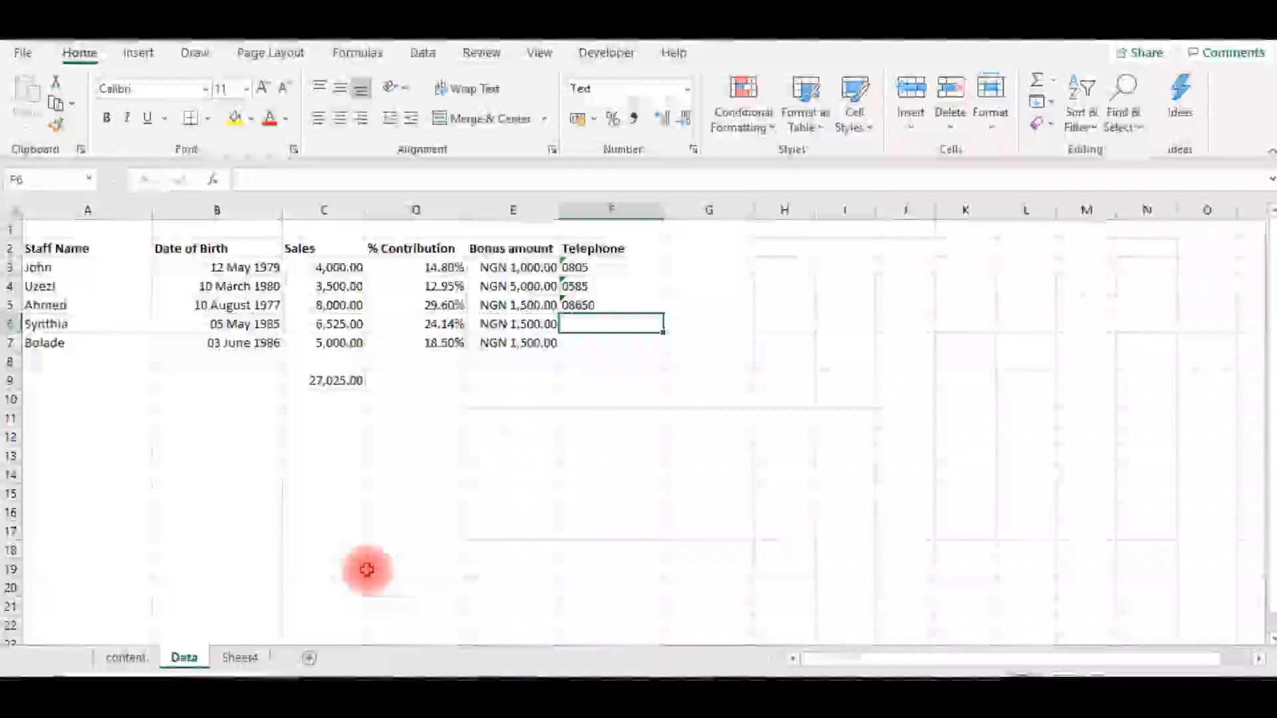
- Ignore the number-stored-as-text error for the telephone numbers in cells F3:F7
key("Up")
key("Up")
key("Up")
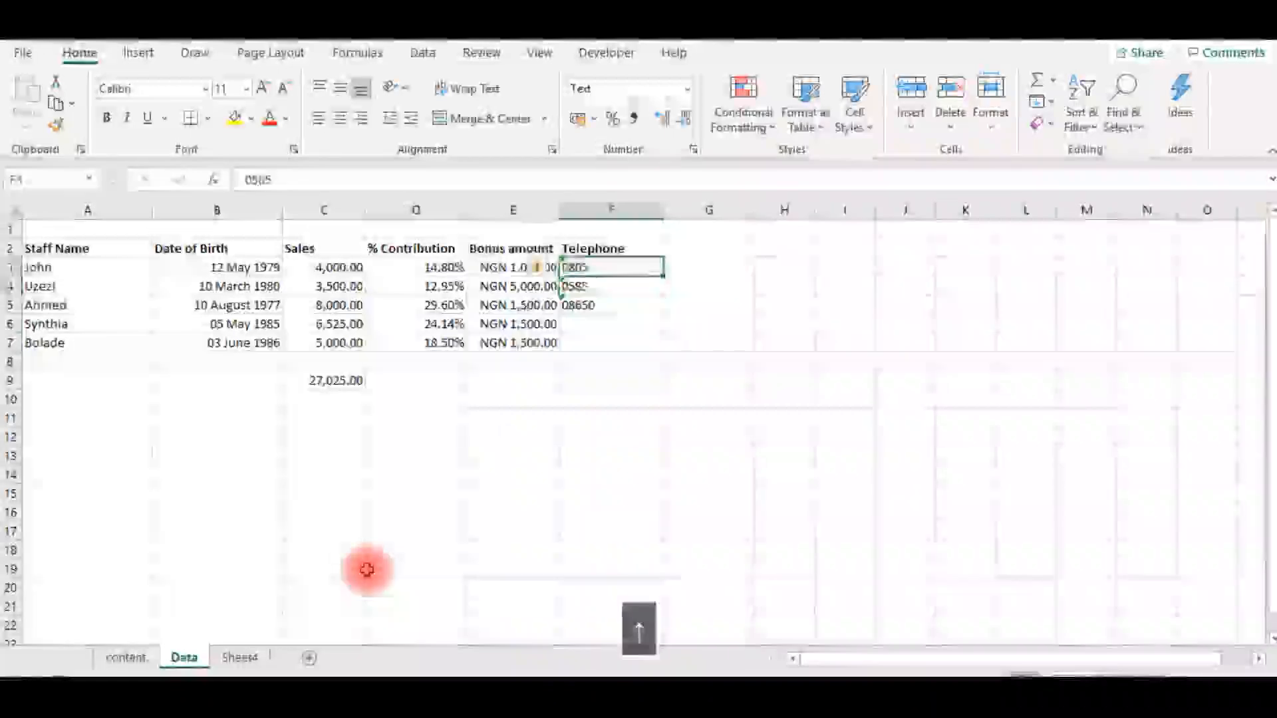
key("shift+Down")
key("shift+Down")
key("shift+Down")
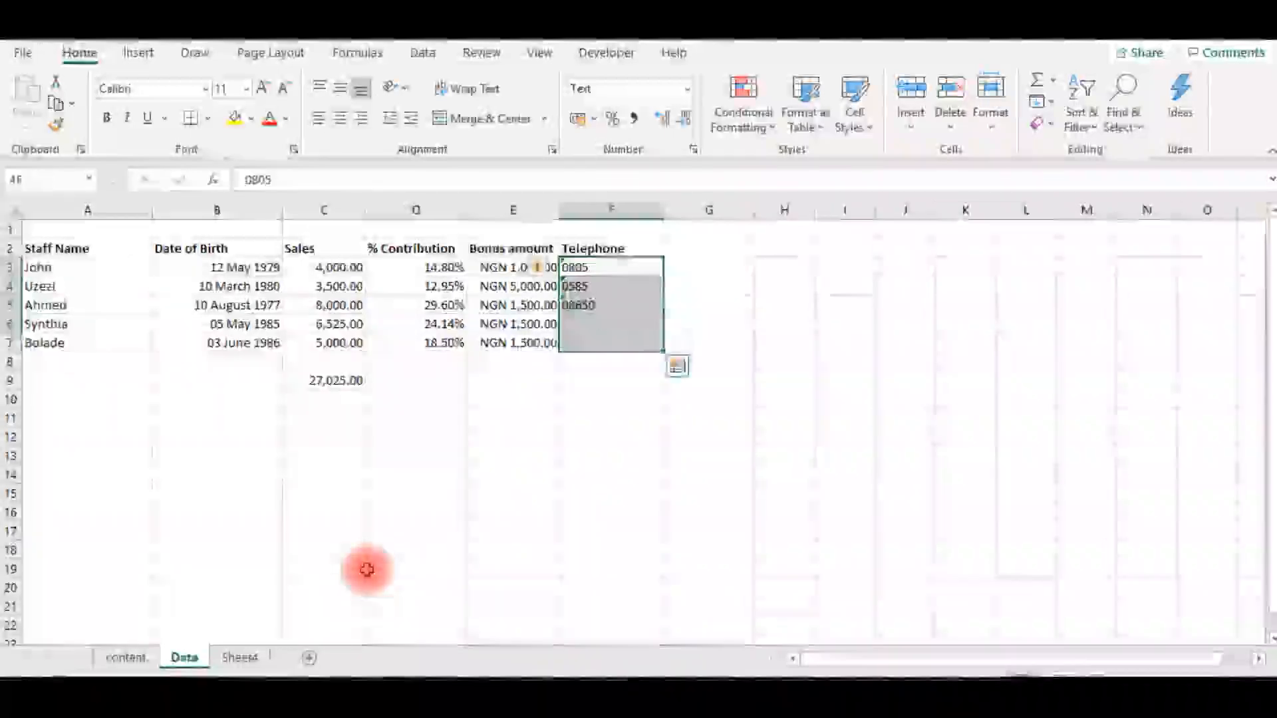
right_click(556, 270)
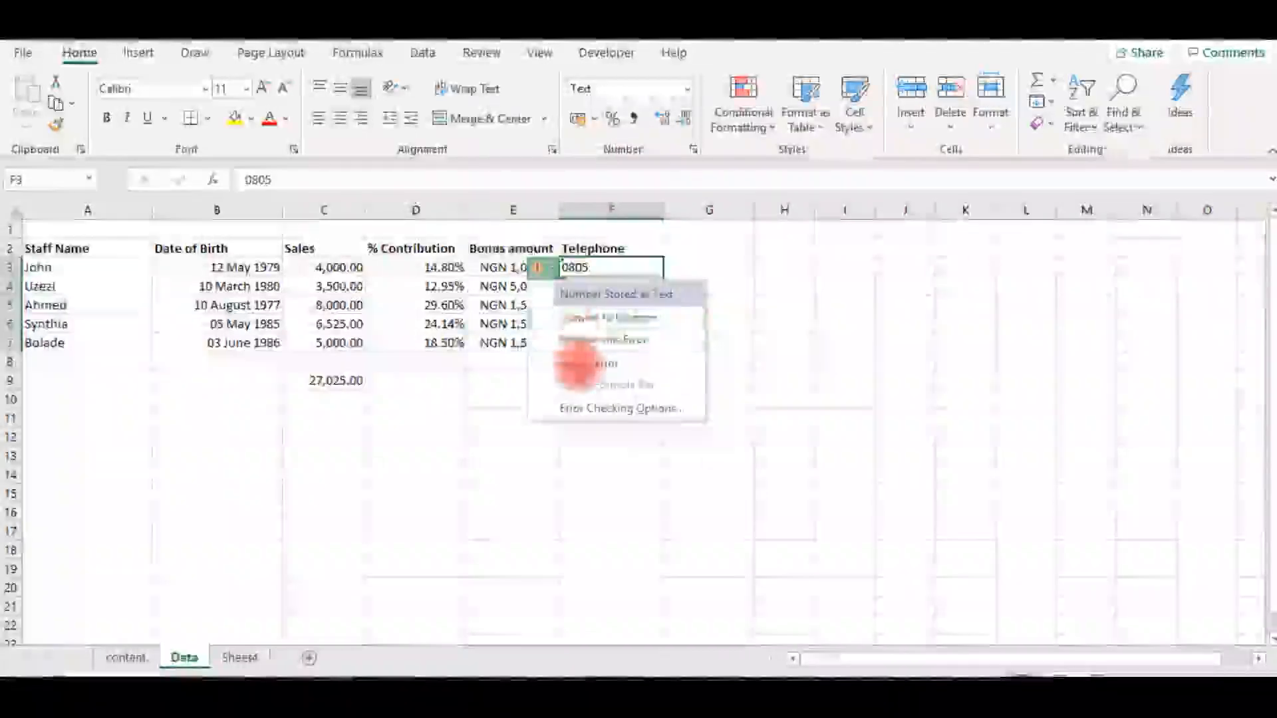
left_click(577, 363)
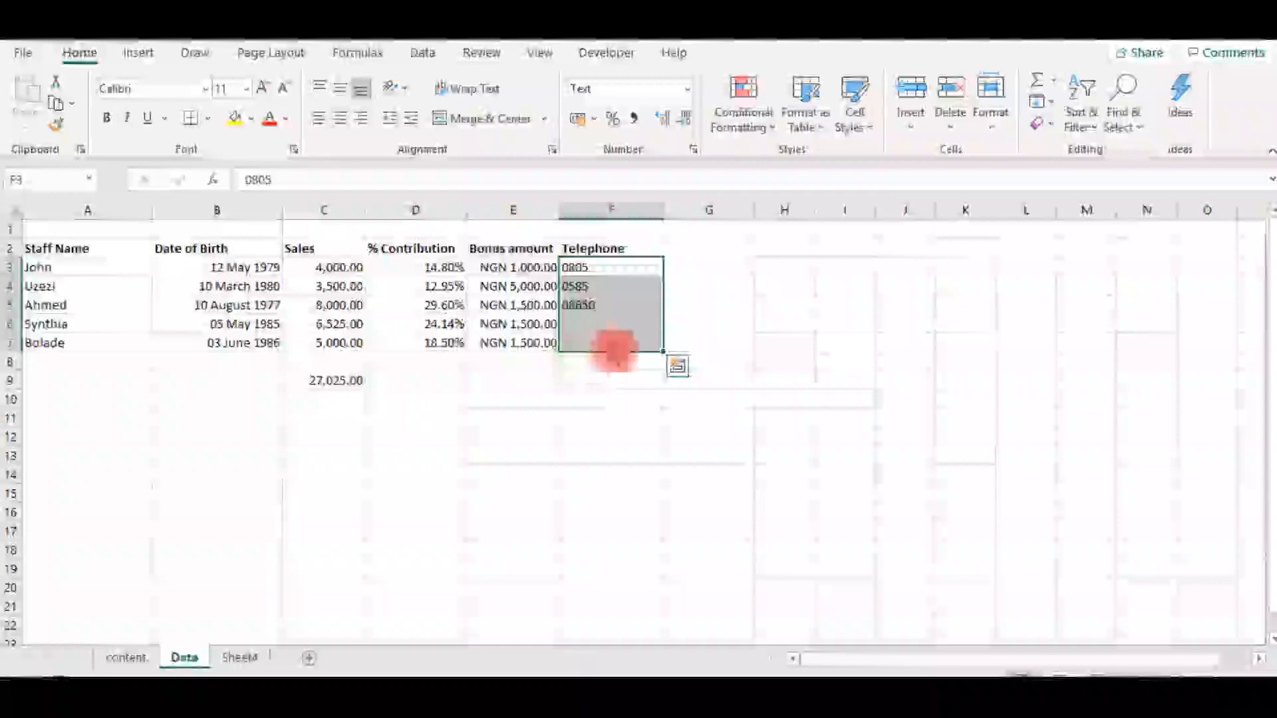
left_click(578, 341)
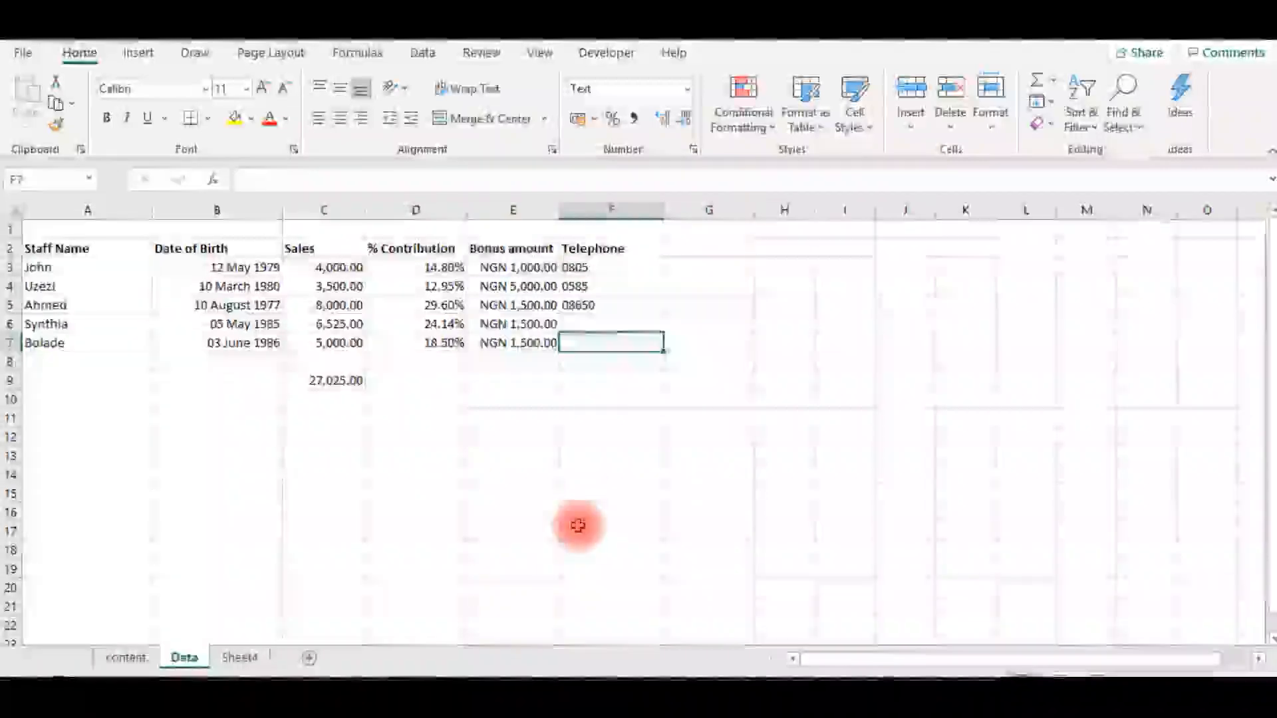
key("Up")
key("Up")
key("Down")
key("Down")
key("Down")
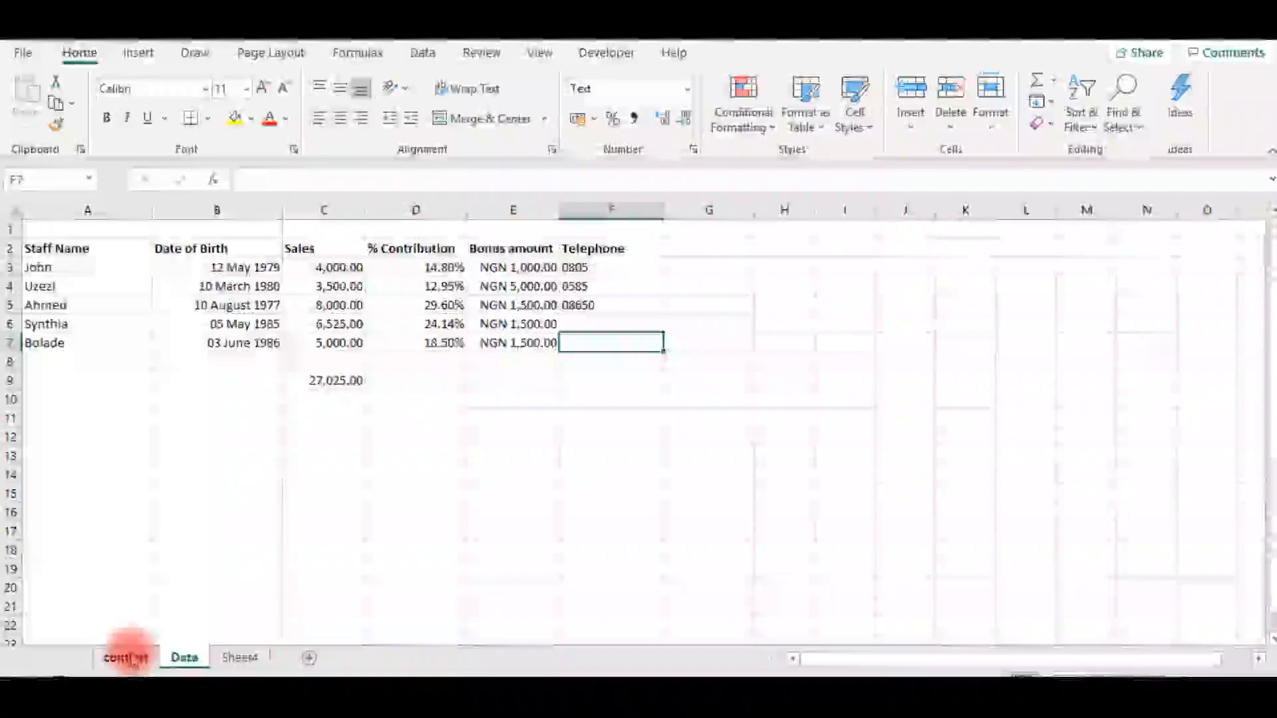
left_click(339, 436)
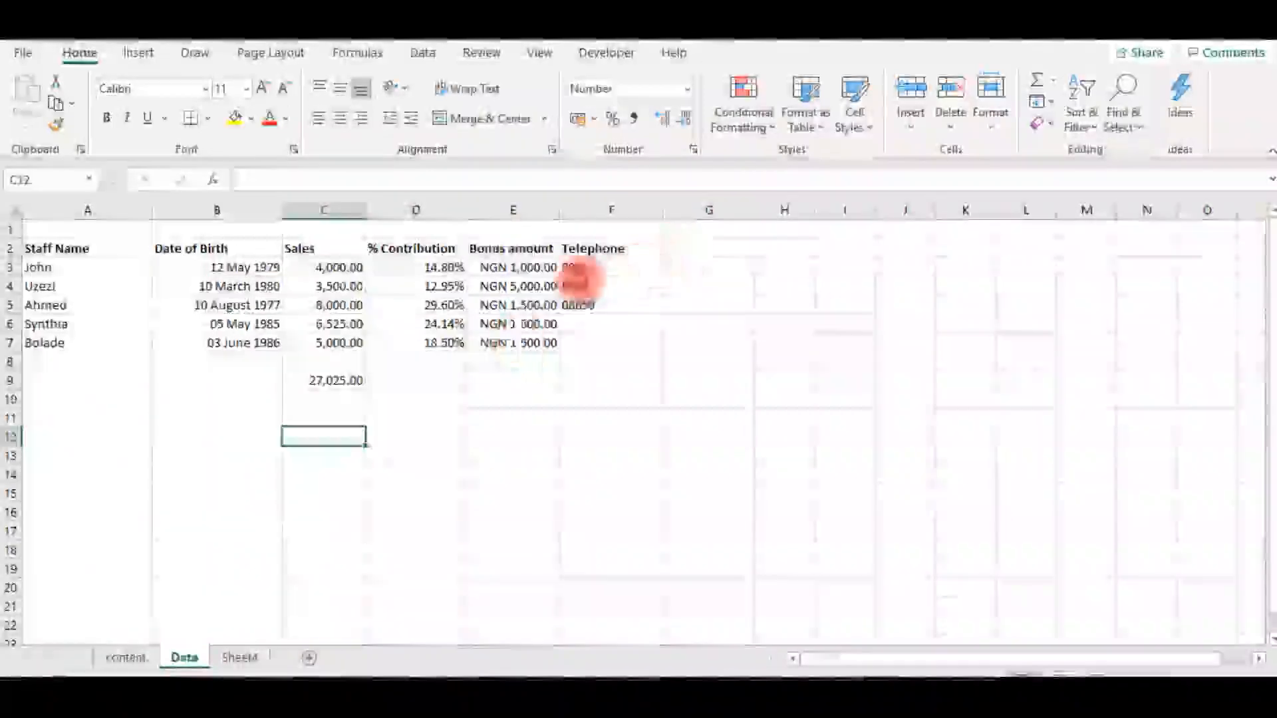
left_click(577, 287)
left_click(584, 305)
left_click(581, 433)
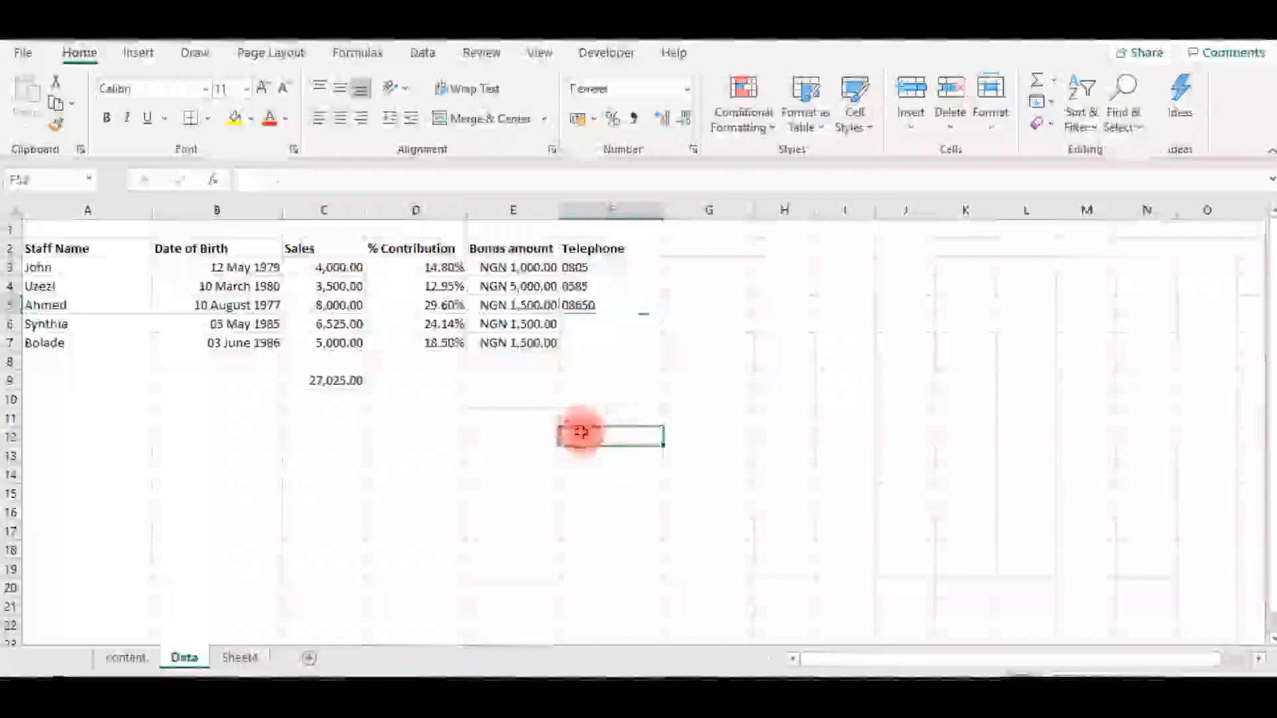
left_click(577, 269)
- Fill cells G2:G14 beside the Telephone column with a light green theme colour
left_click(694, 251)
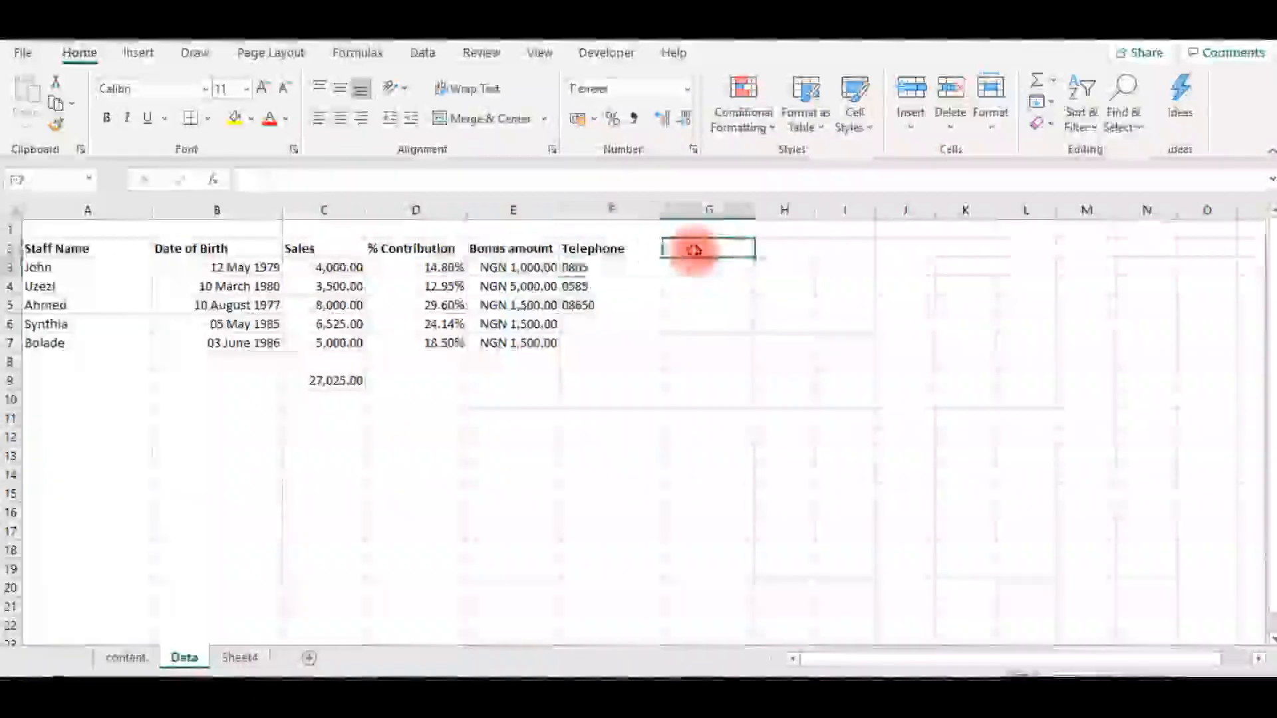
key("shift+Down")
key("shift+Down")
key("shift+Down")
key("shift+Down")
key("shift+Down")
key("shift+Down")
key("shift+Down")
key("shift+Down")
key("shift+Down")
key("shift+Down")
key("shift+Down")
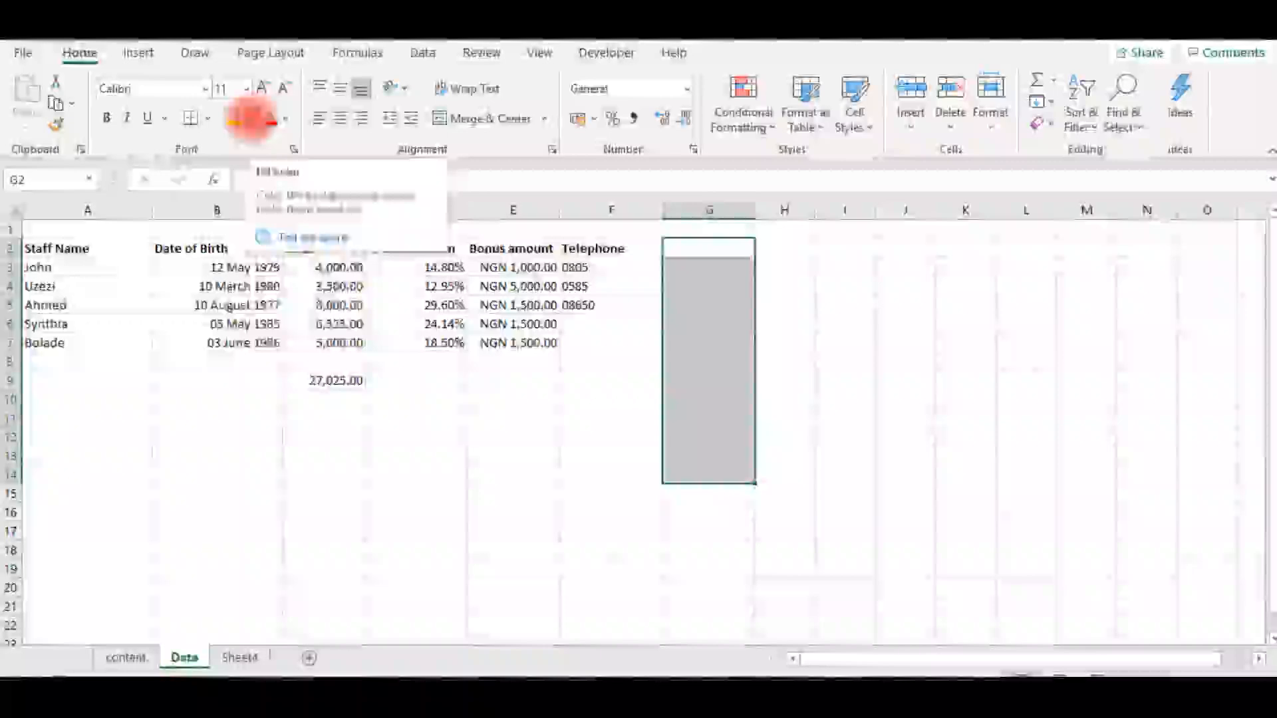
left_click(251, 118)
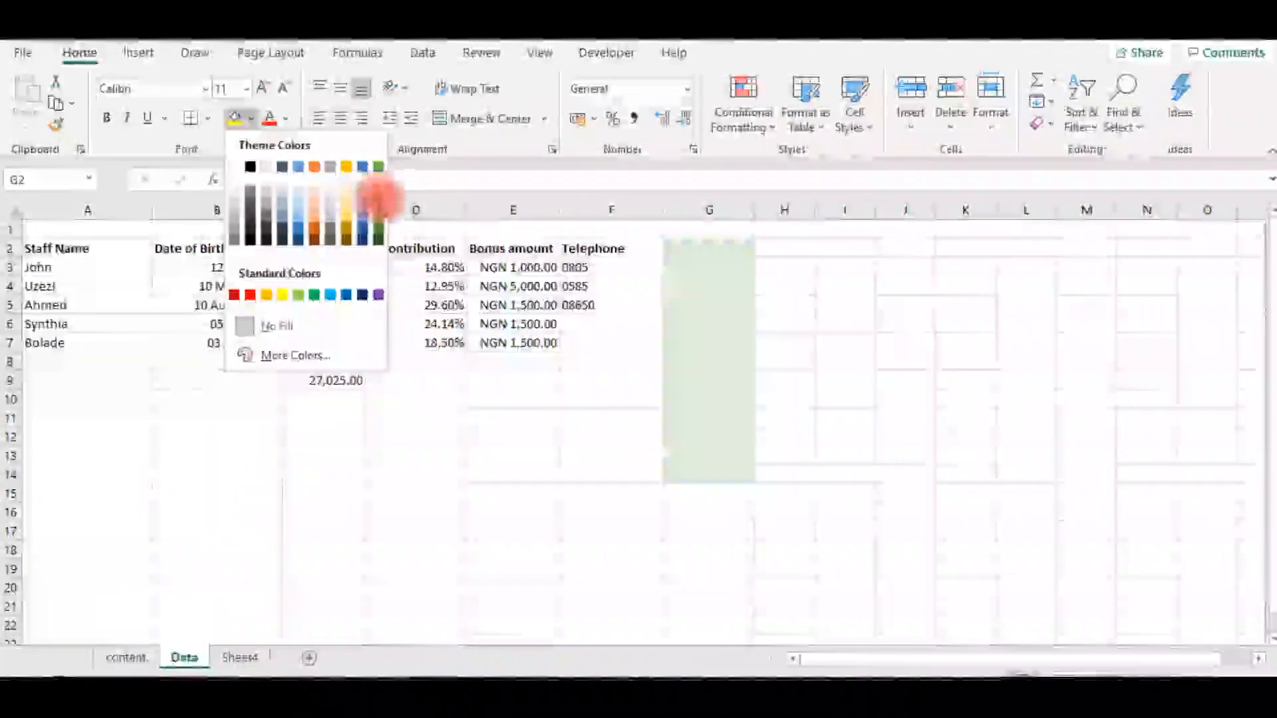
left_click(376, 197)
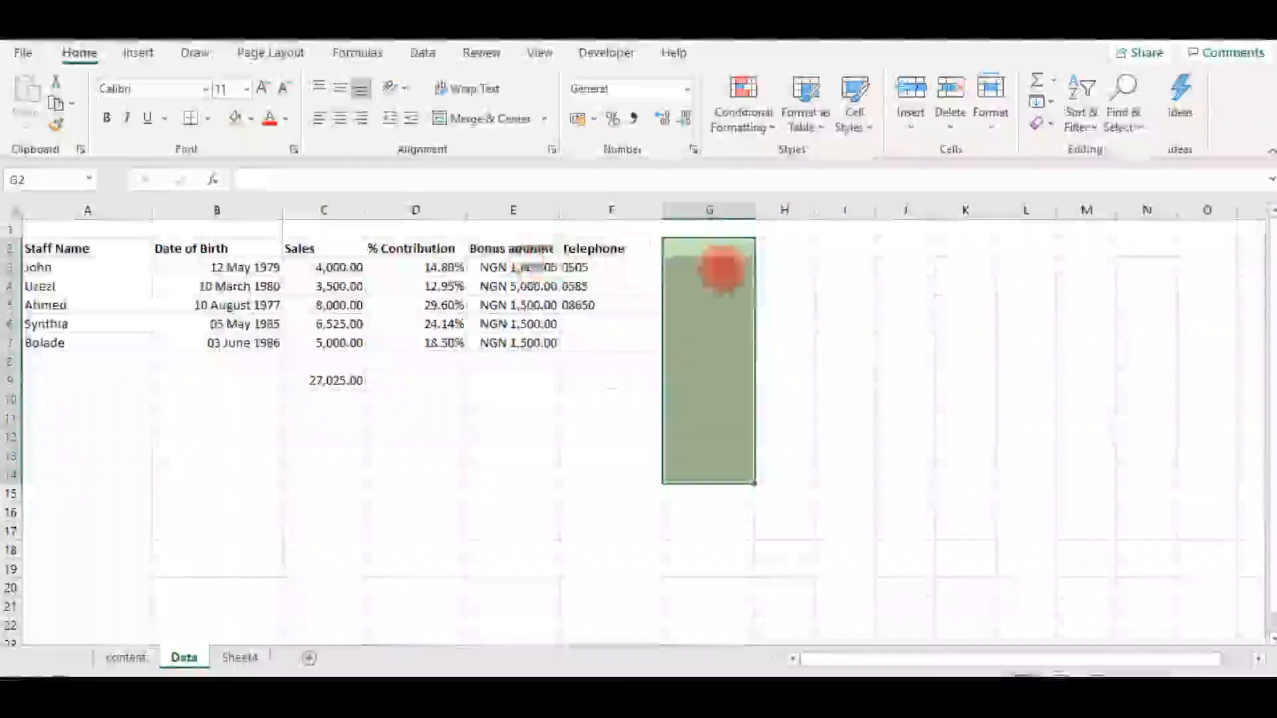
left_click(684, 285)
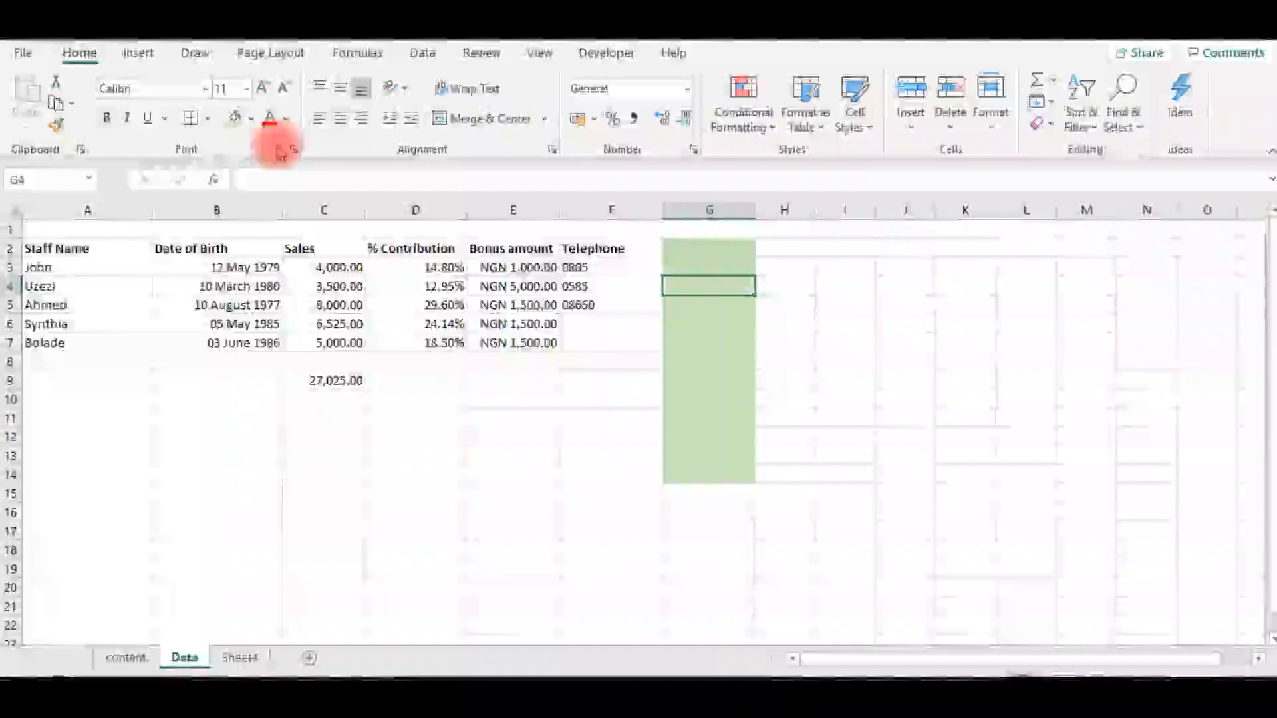
- Set the font colour of the green-filled cells G3:G14 to standard red
left_click(719, 266)
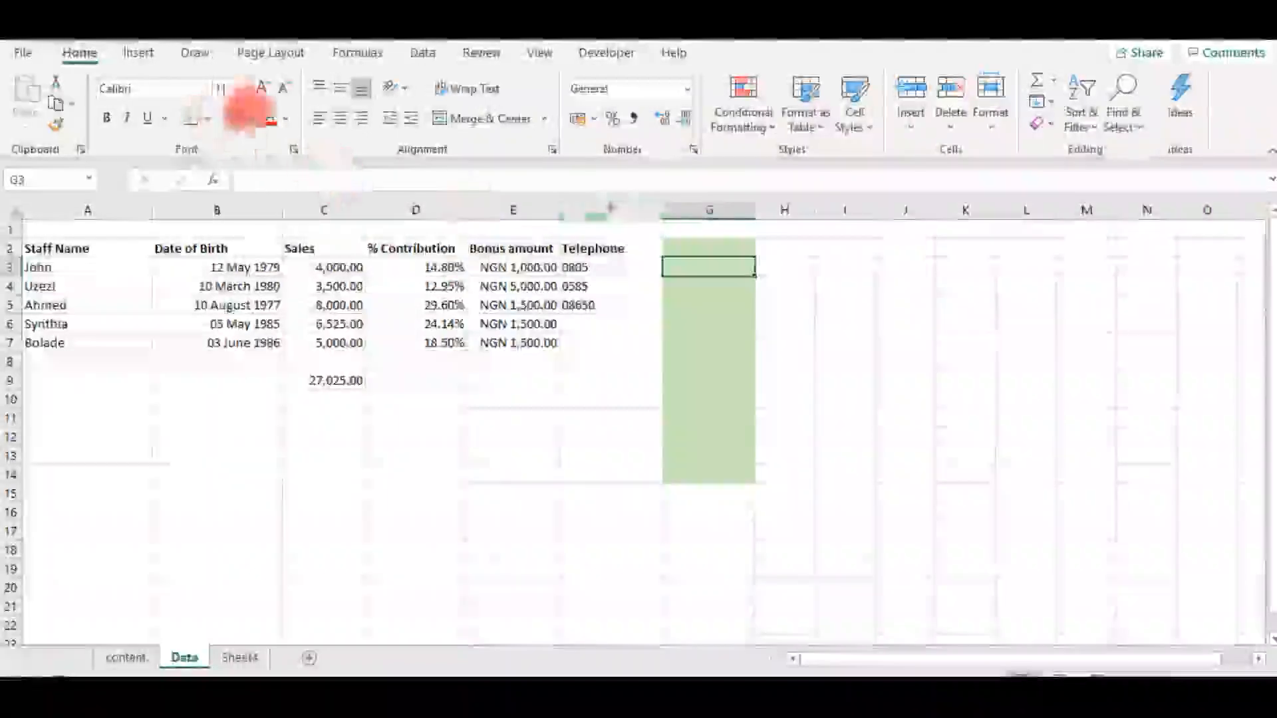
key("shift+Down")
key("shift+Down")
key("shift+Down")
key("shift+Down")
key("shift+Down")
key("shift+Down")
key("shift+Down")
key("shift+Down")
key("shift+Down")
key("shift+Down")
key("shift+Down")
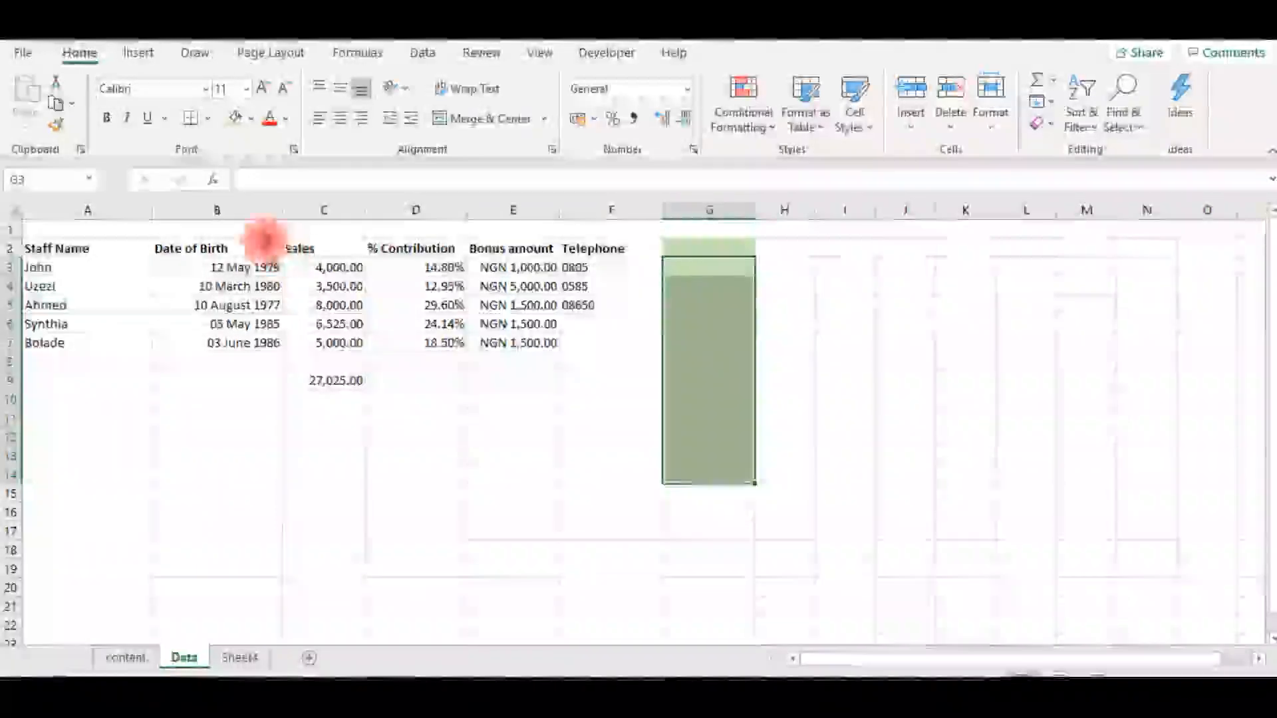
left_click(287, 120)
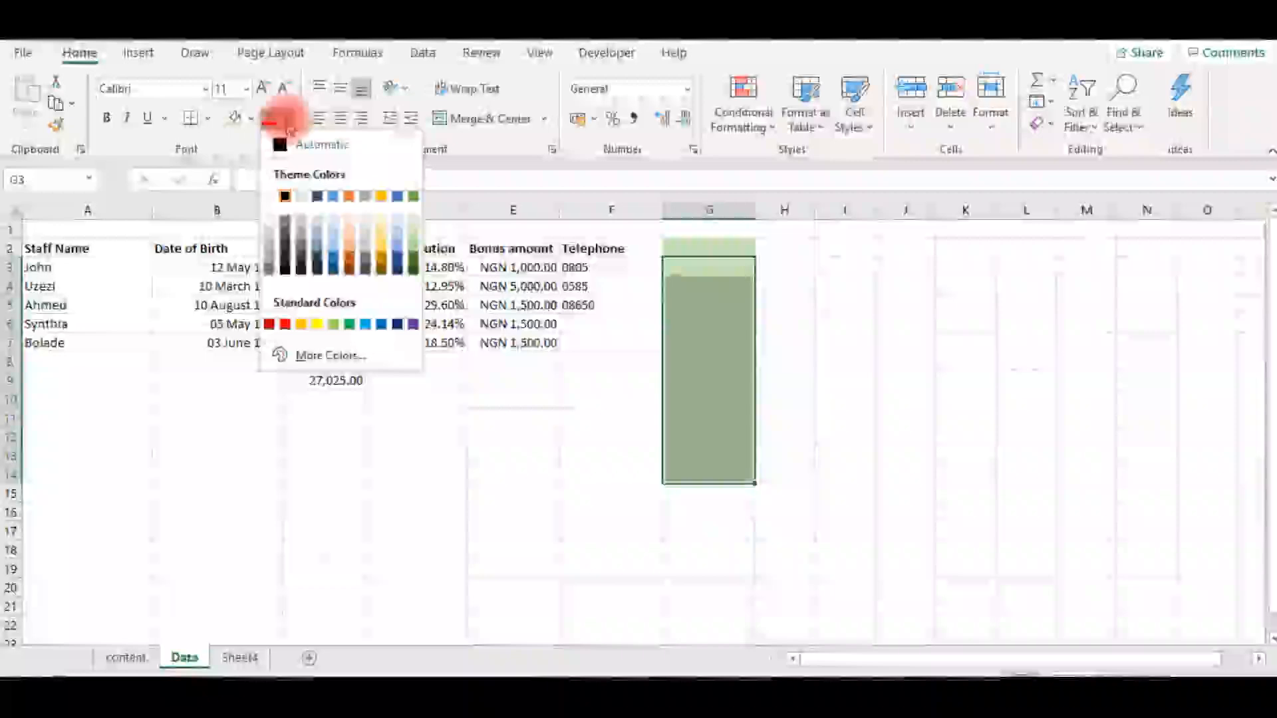
left_click(284, 324)
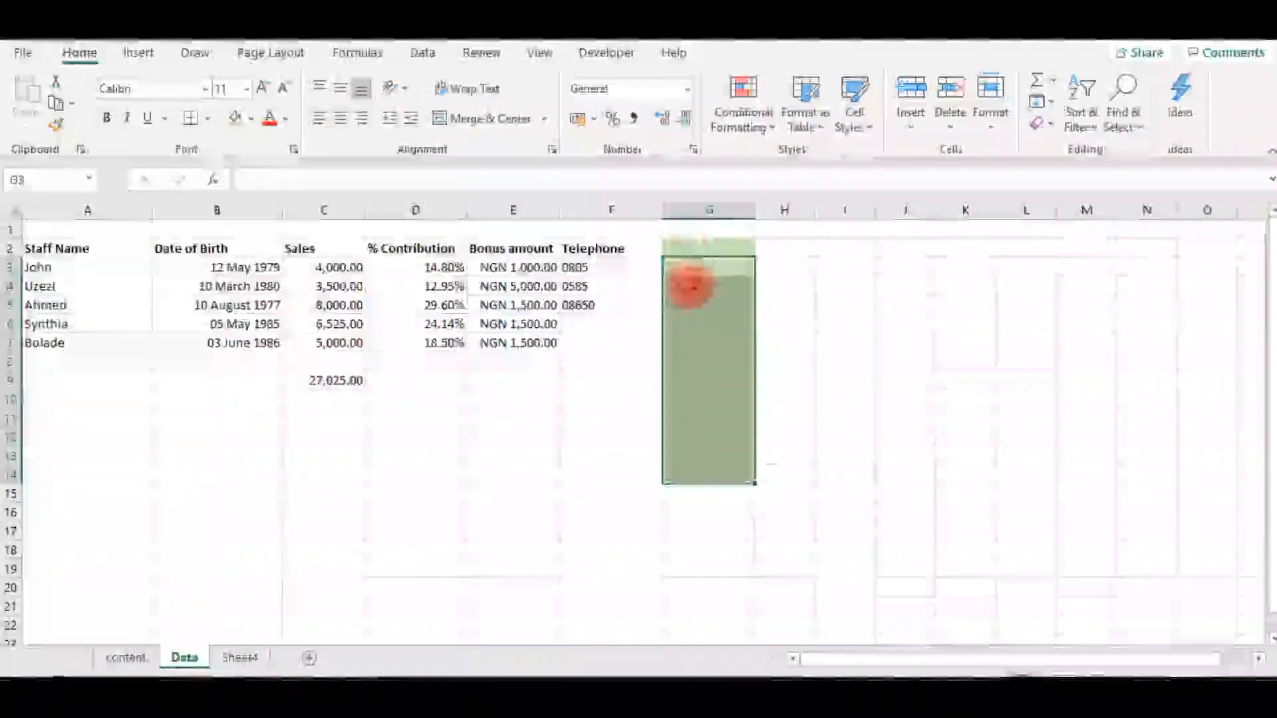
- Enter the sample numbers 4555 in cell G4 and 8552 in cell G5 to test the red font colour
left_click(692, 286)
type("4555")
key("Return")
type("8")
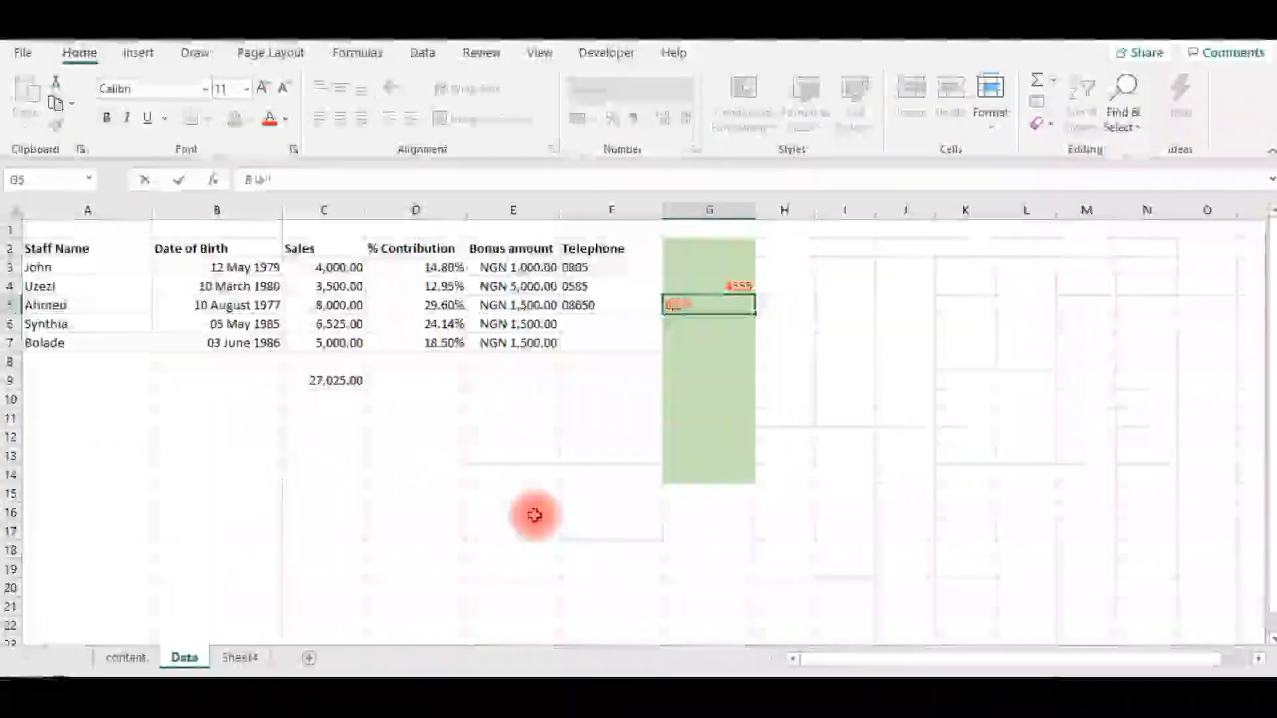
type("555")
key("Return")
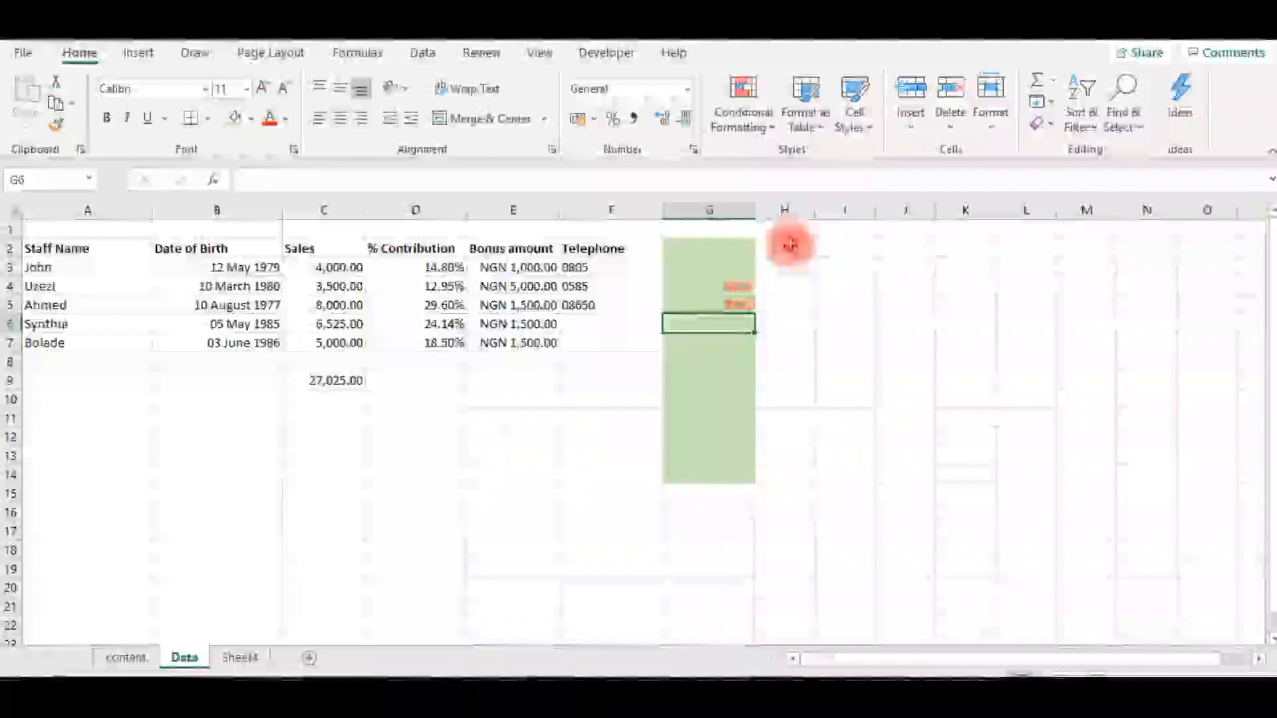
left_click(750, 288)
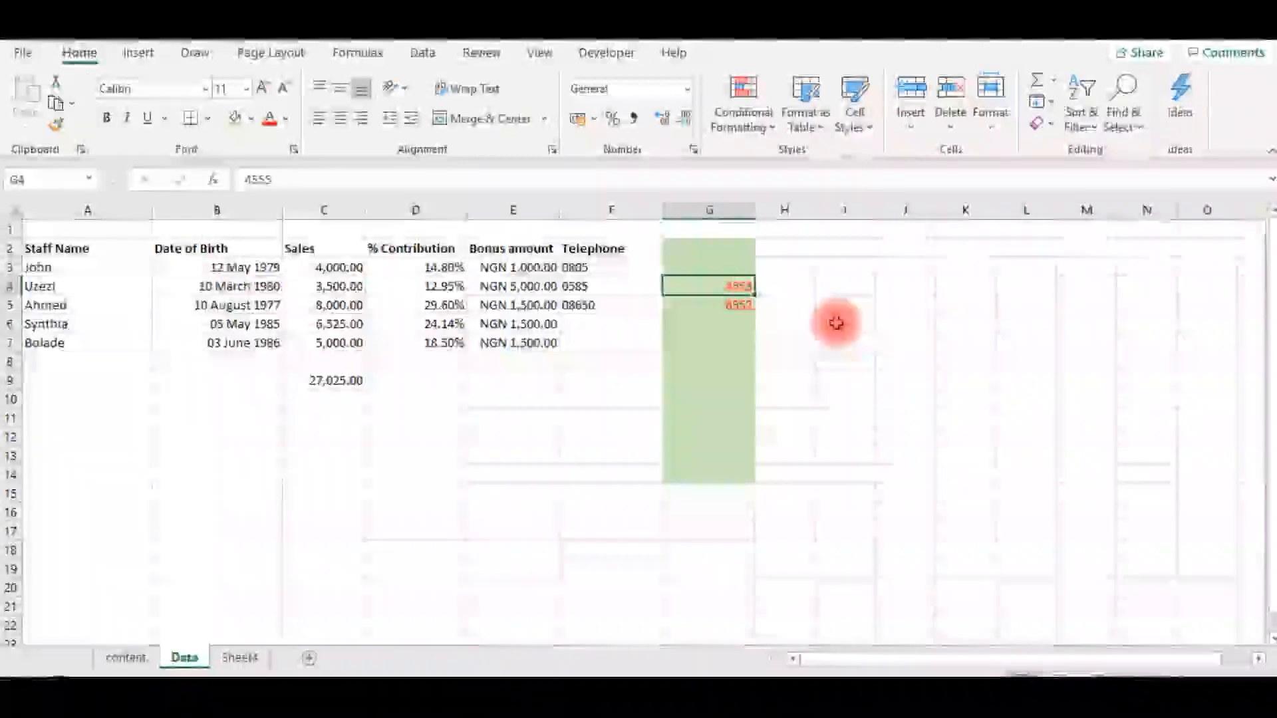
left_click(835, 319)
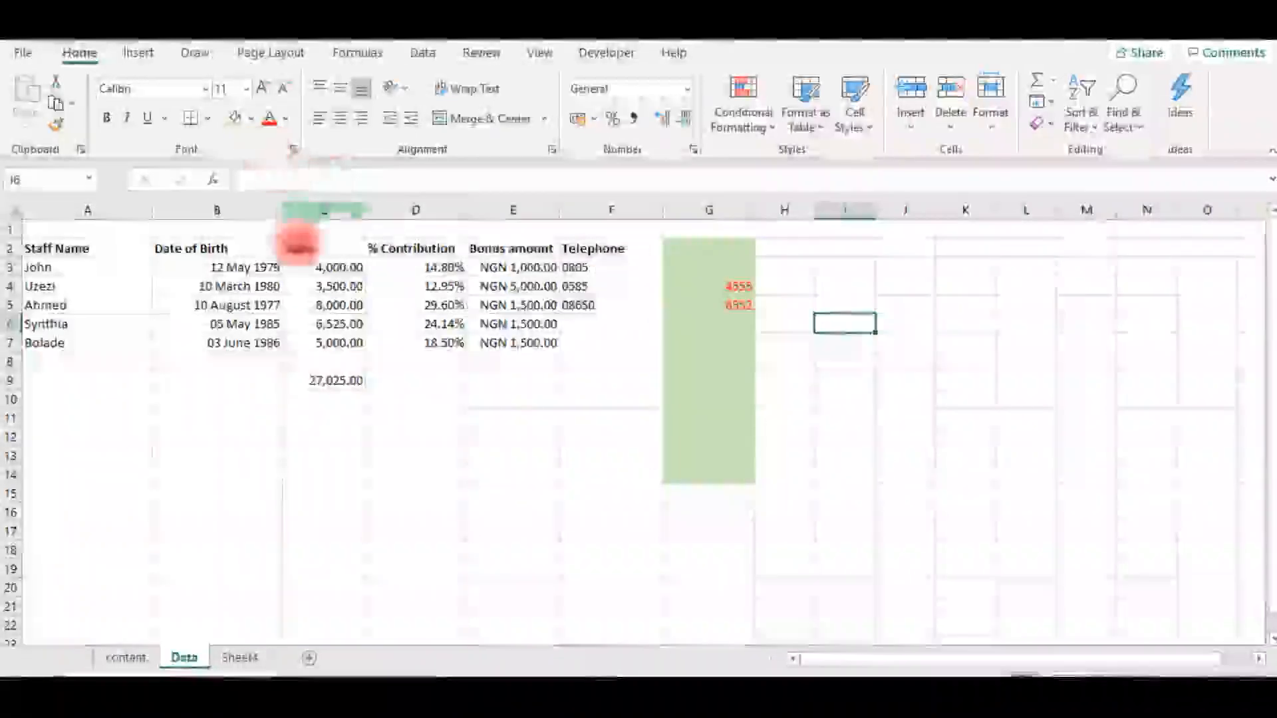
- Review the list of formatting topics on the content sheet and return to the Data sheet
left_click(685, 250)
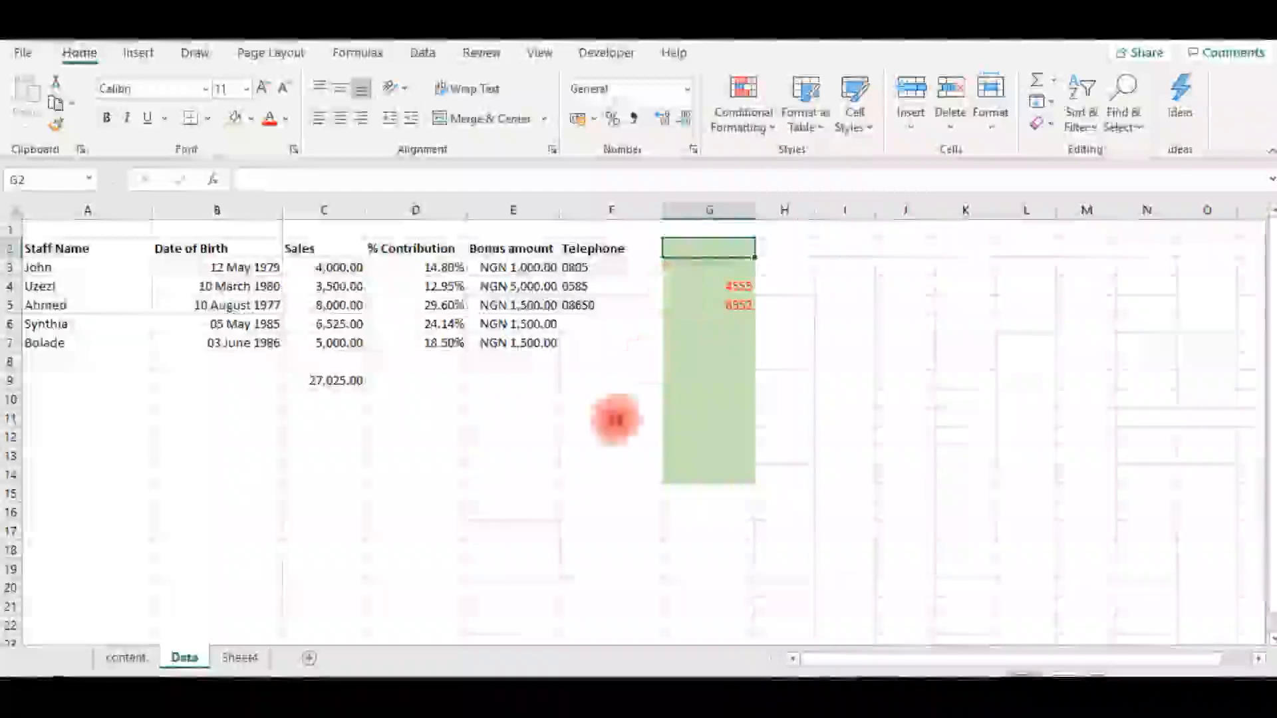
left_click(126, 657)
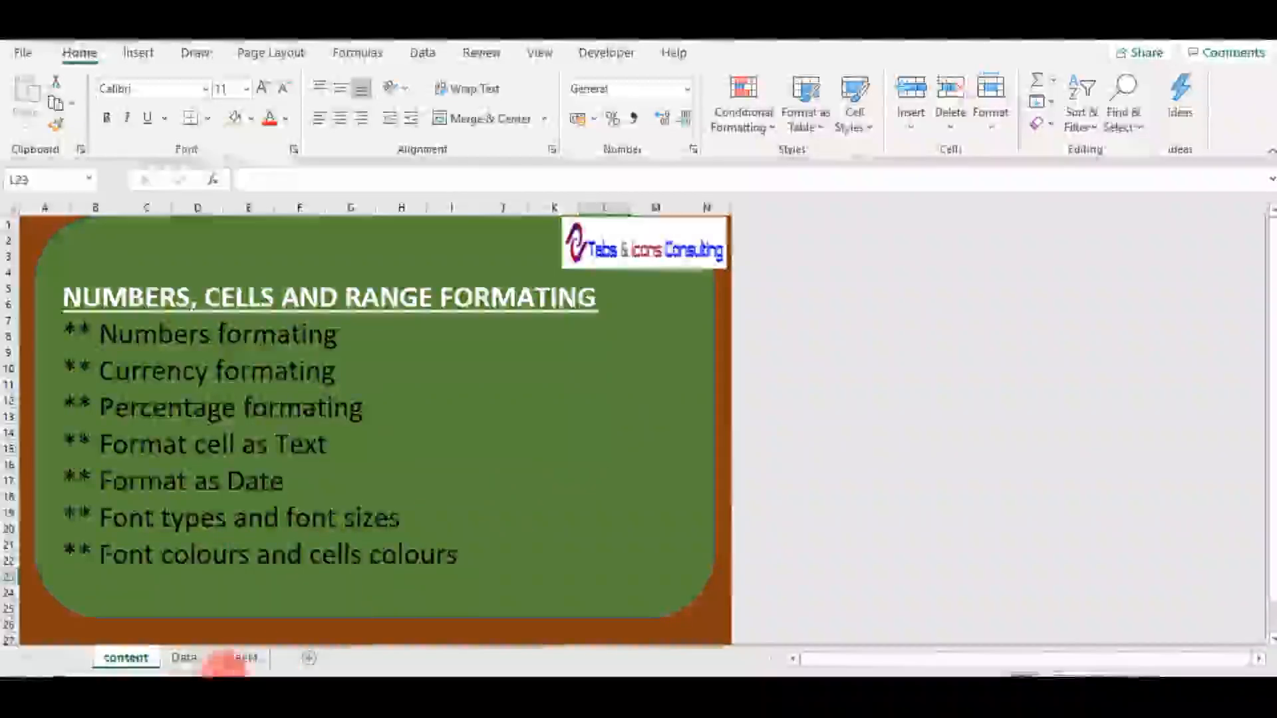
left_click(239, 658)
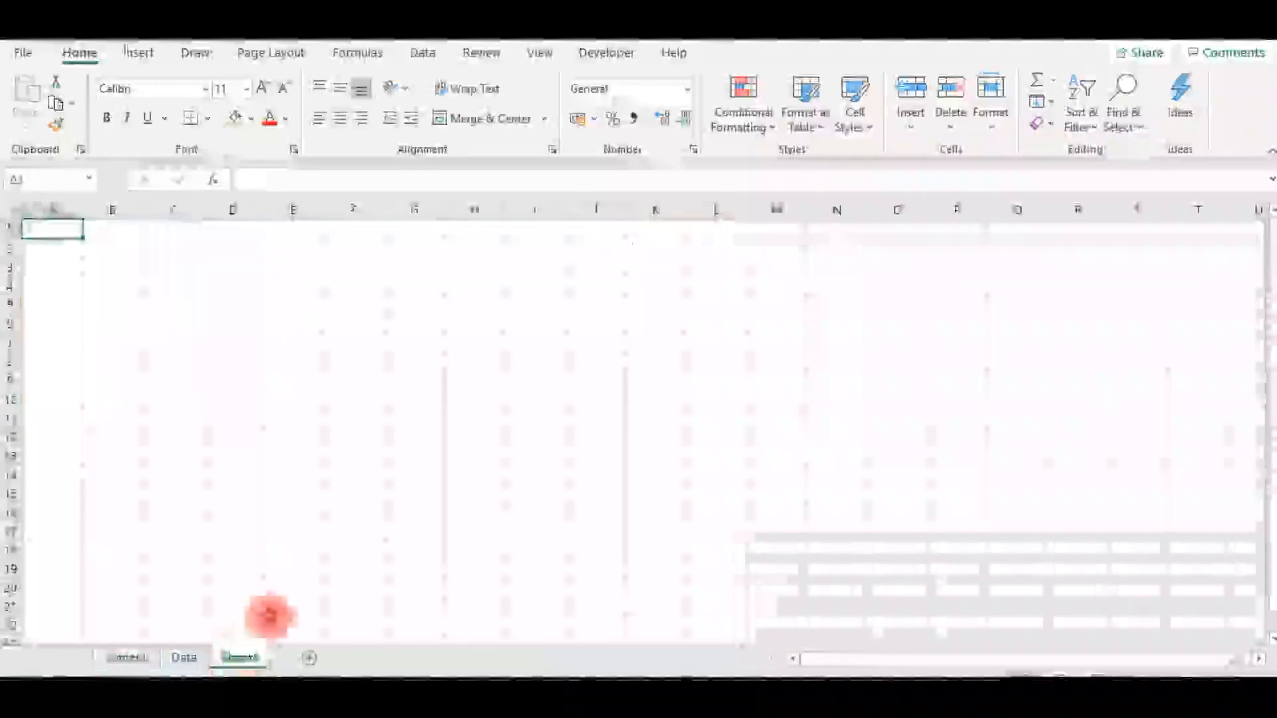
left_click(181, 657)
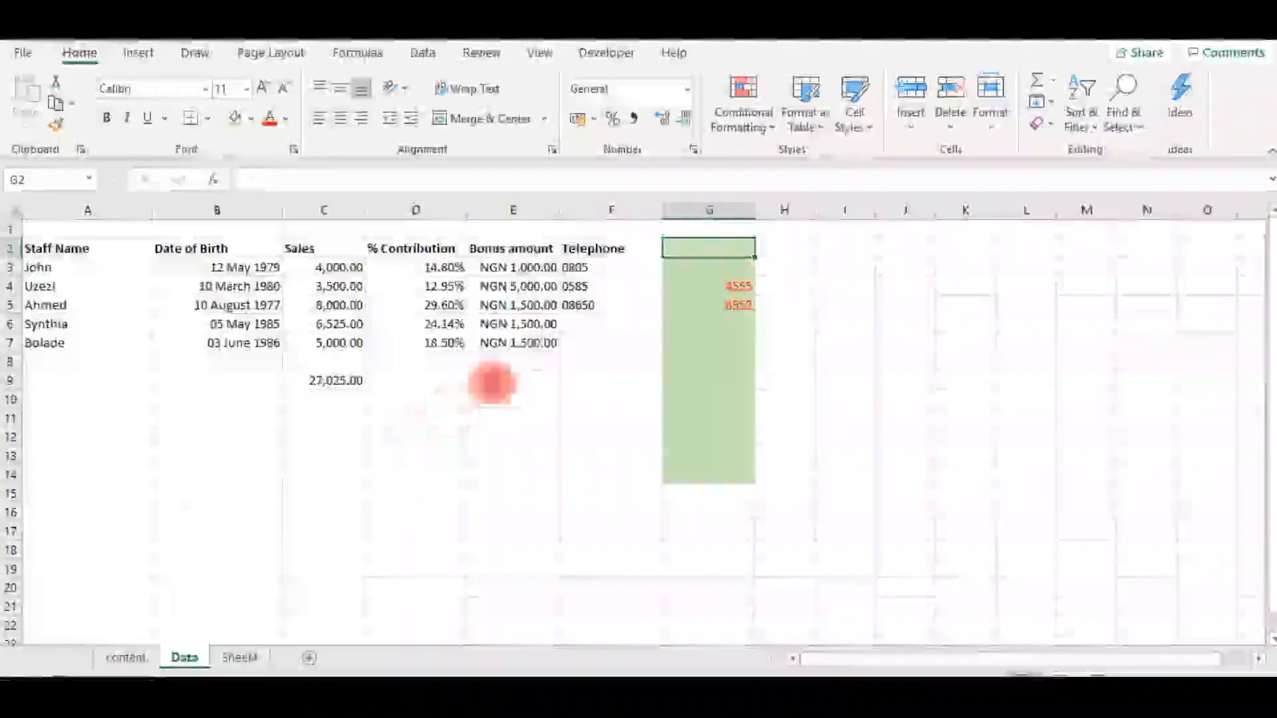
- Look through the available fonts for the % Contribution heading in cell D2 and set its font size to 14
left_click(418, 253)
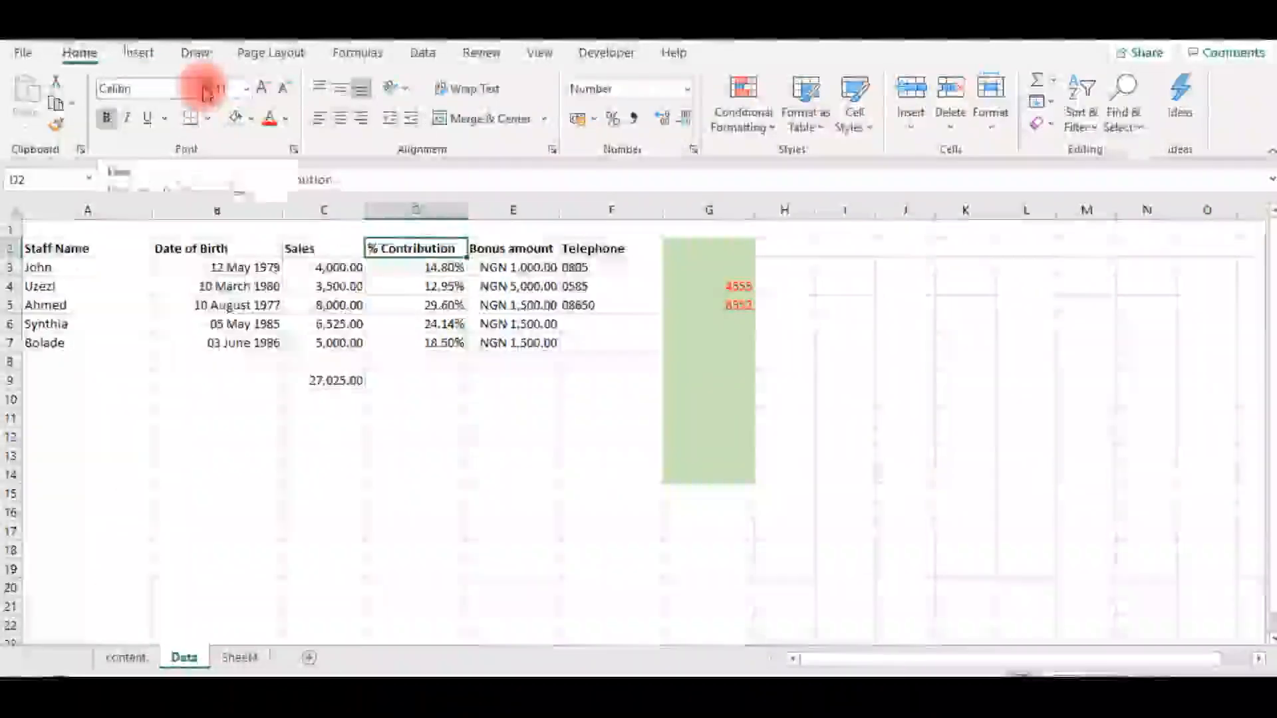
left_click(205, 91)
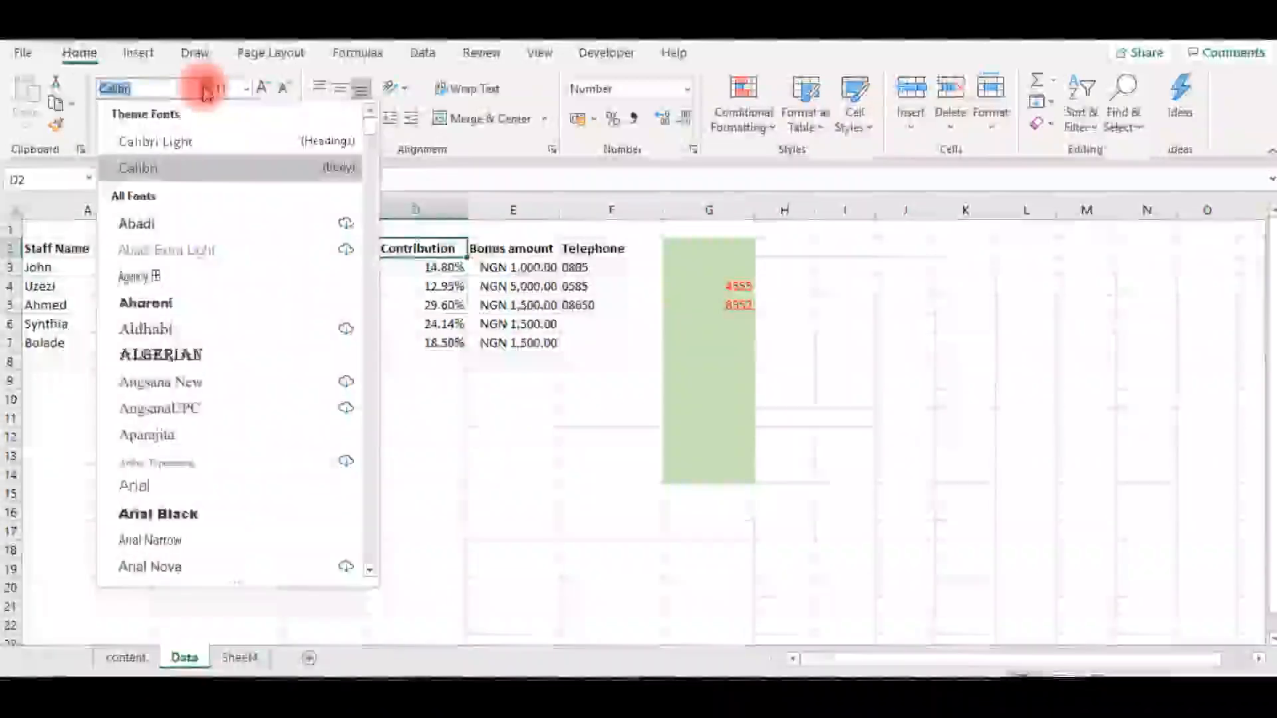
left_click(206, 92)
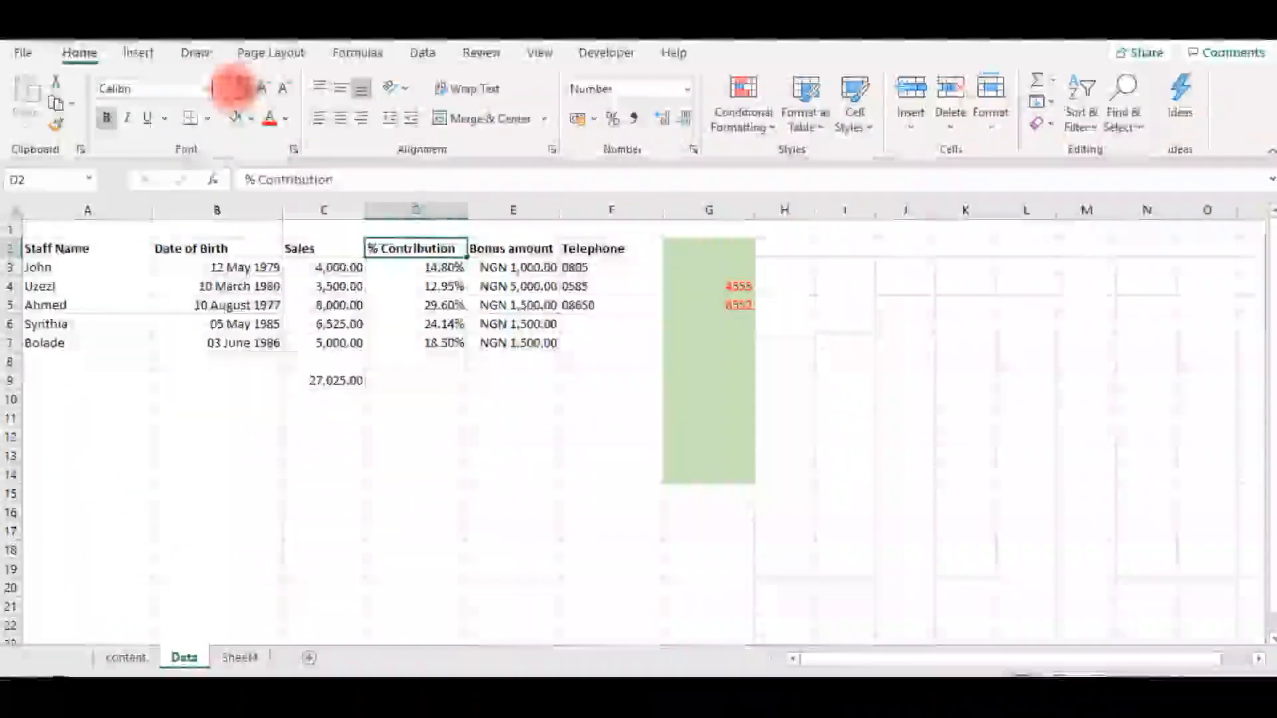
left_click(246, 88)
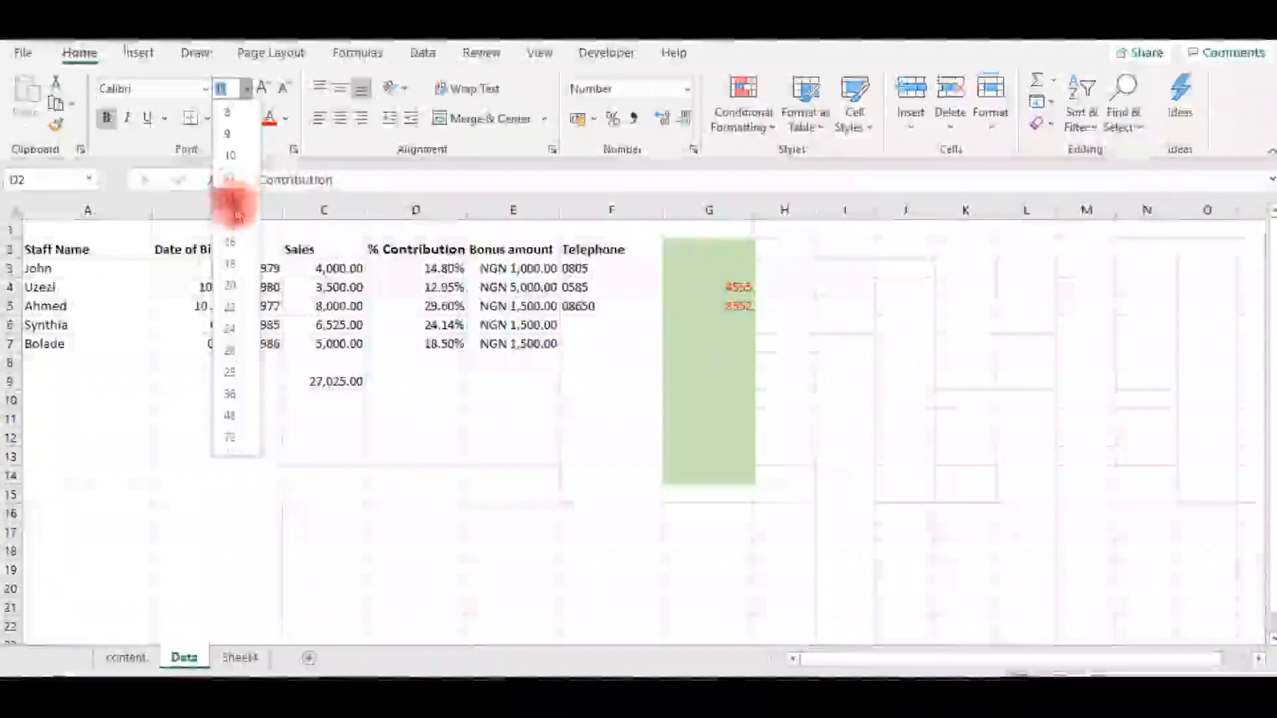
left_click(238, 214)
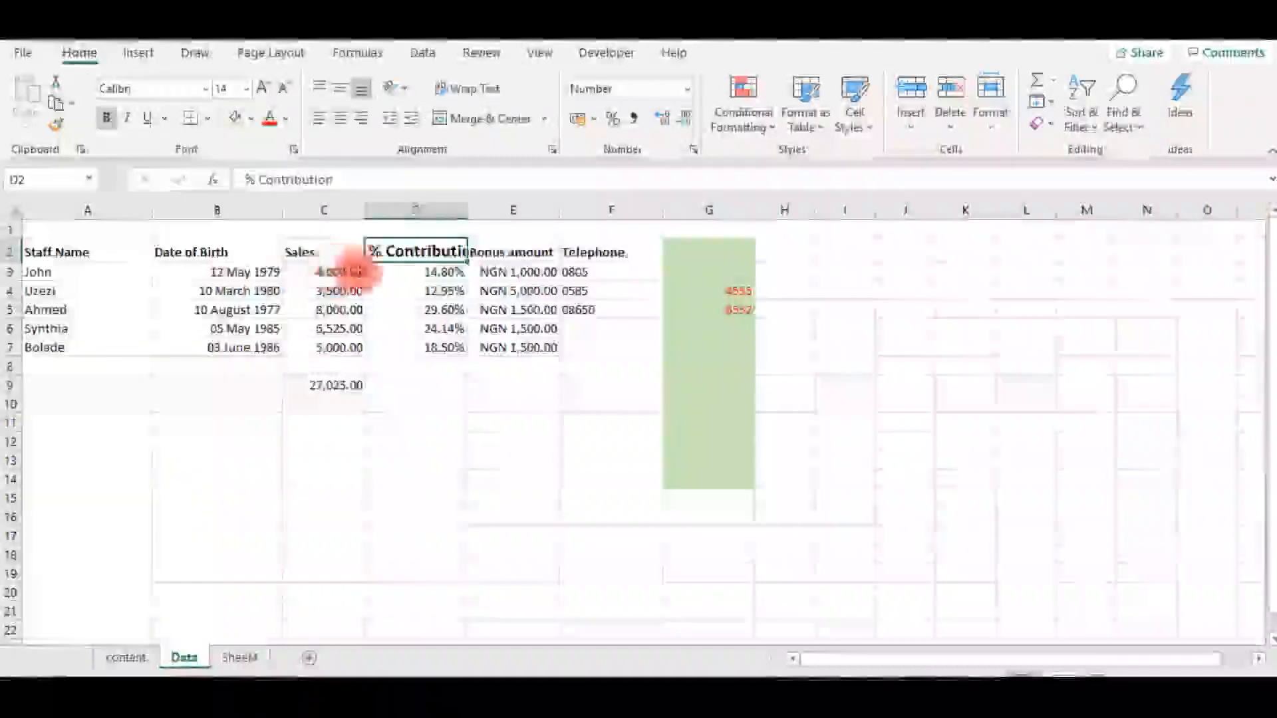
- Autofit column D to the enlarged % Contribution heading and go back to the content sheet
double_click(469, 208)
left_click(500, 383)
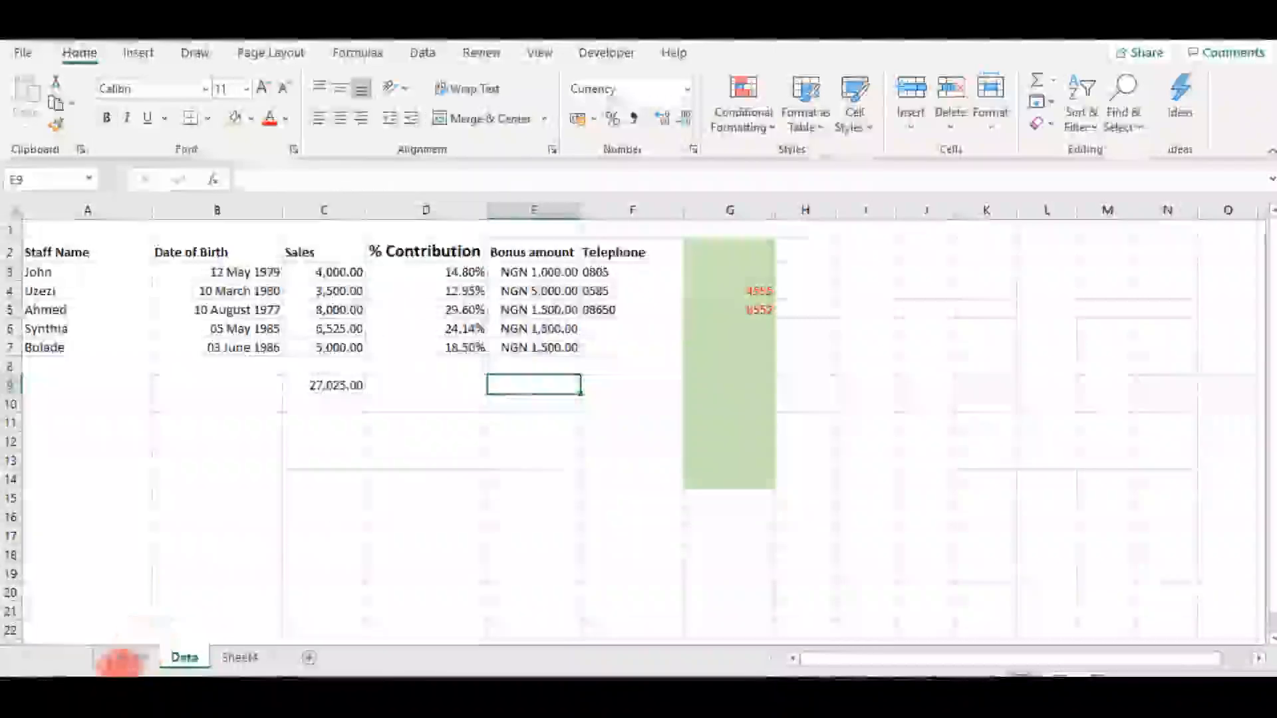
left_click(125, 658)
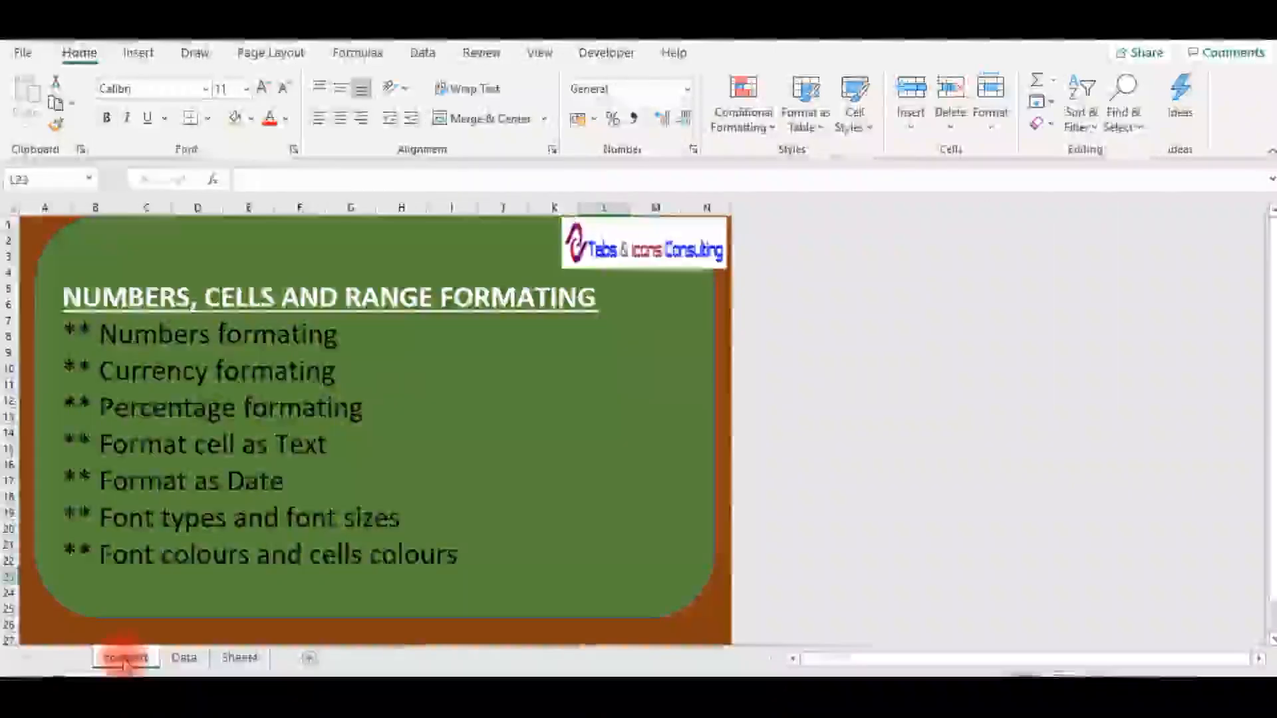